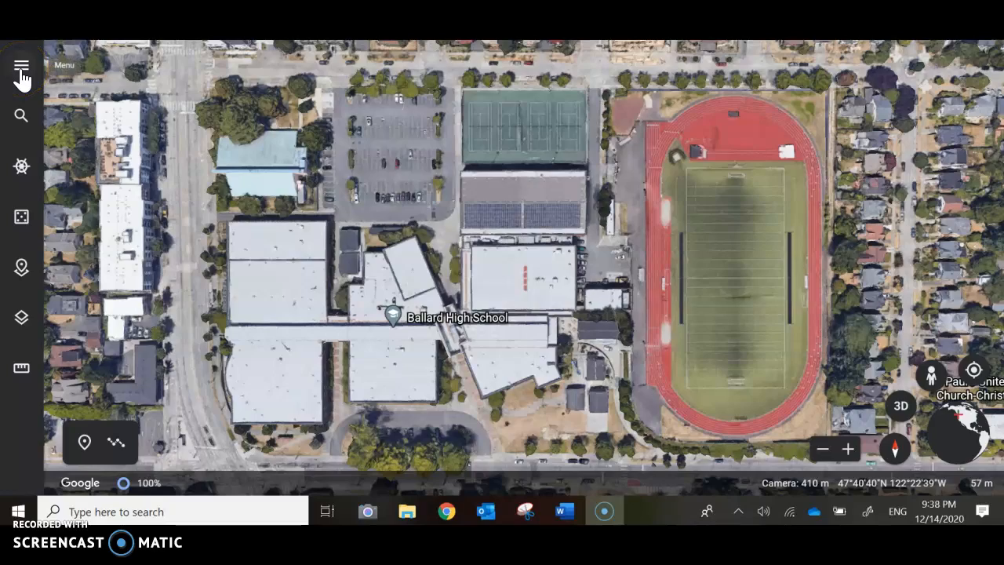
pyautogui.click(21, 72)
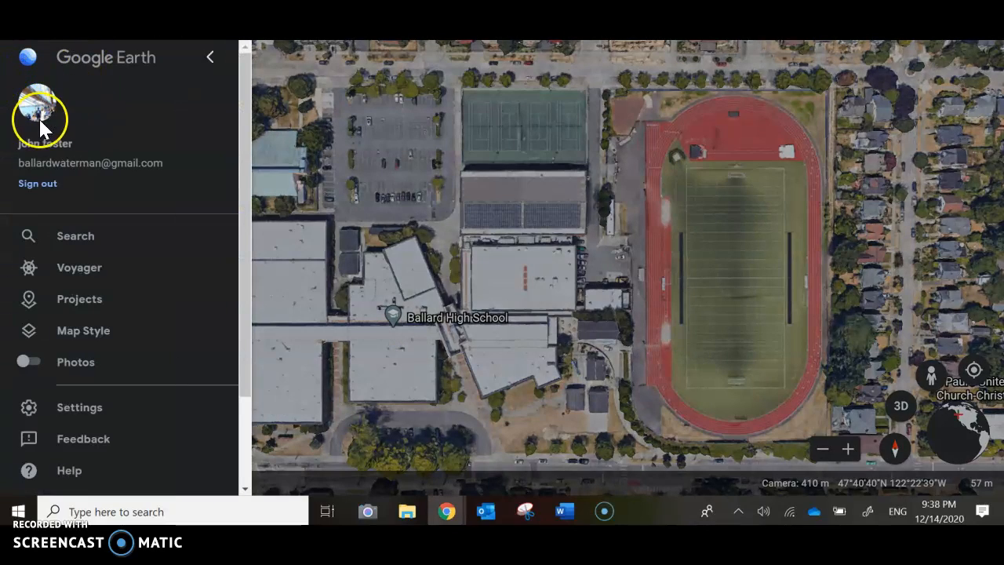
pyautogui.click(210, 57)
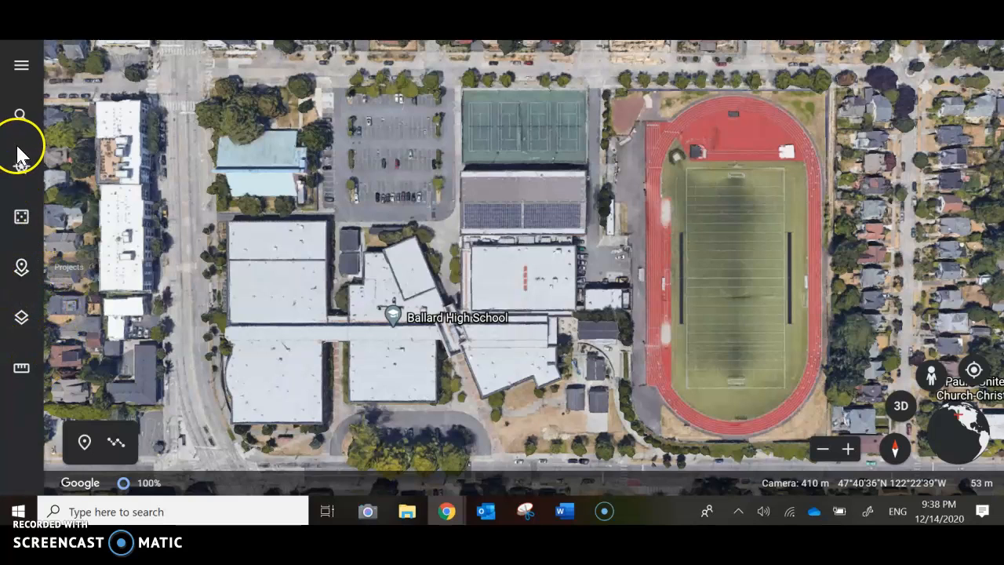
# Create a new project in Google Drive and title it "2020 Vision".
pyautogui.click(21, 270)
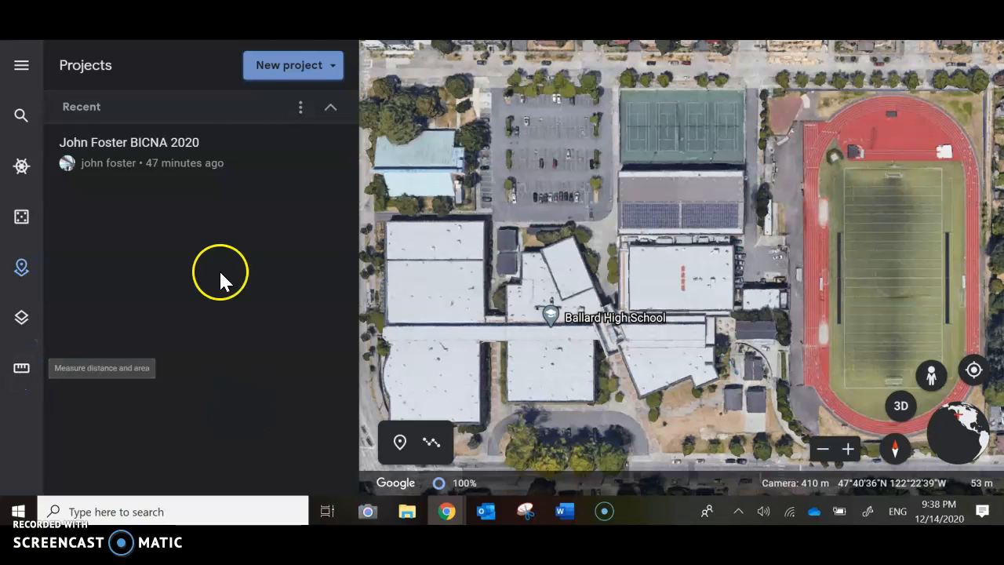
pyautogui.click(300, 69)
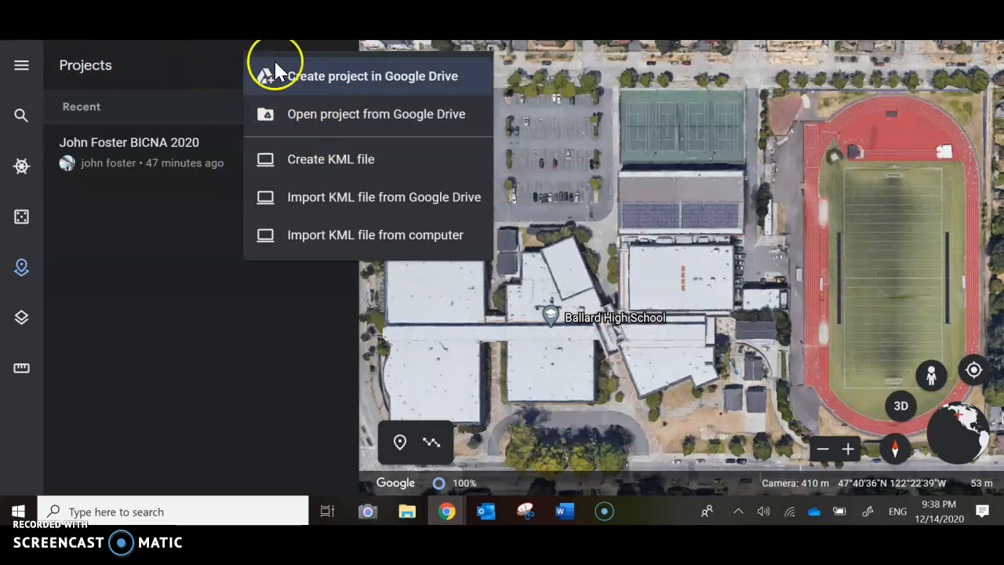
pyautogui.click(331, 78)
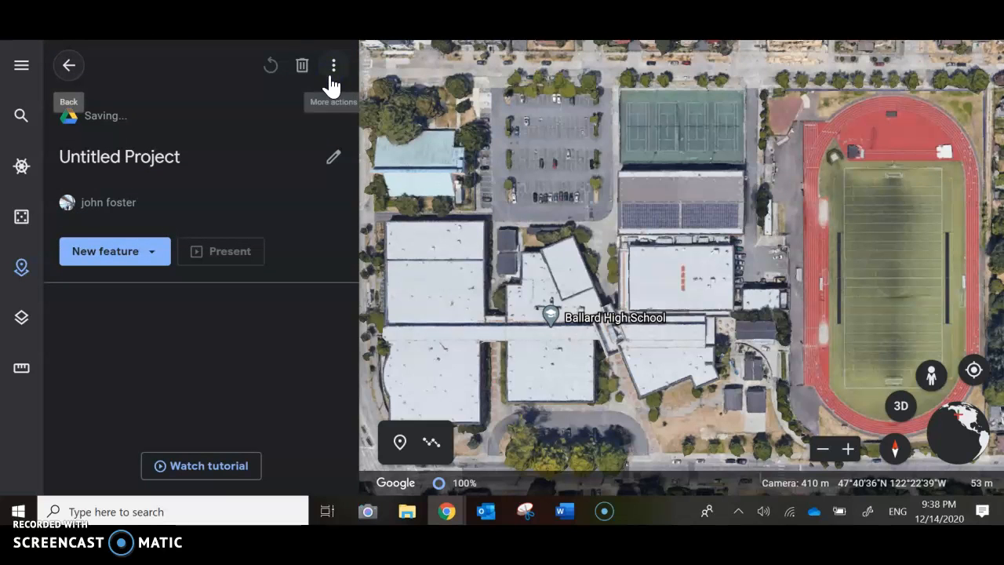
pyautogui.click(181, 159)
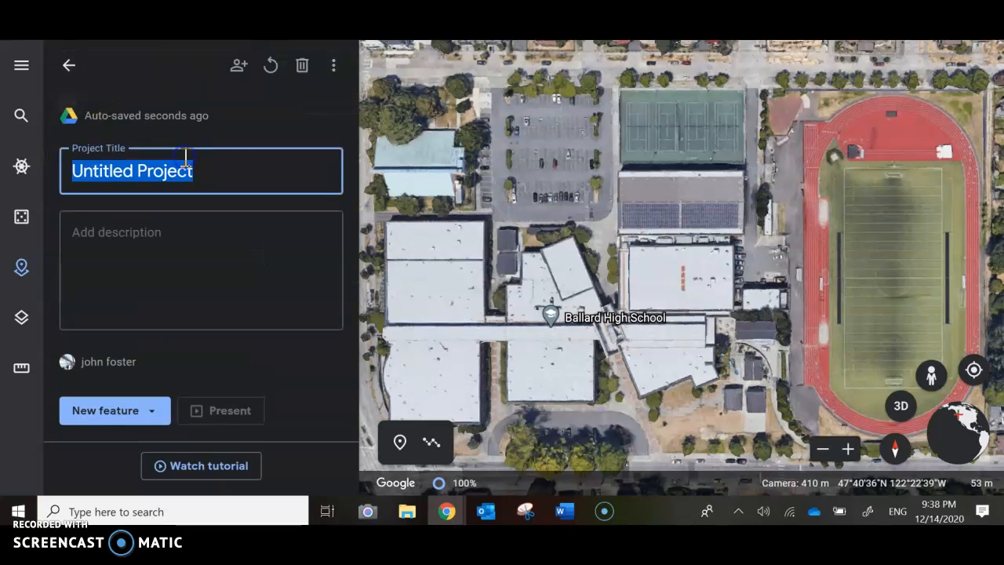
pyautogui.write('2020 Vision')
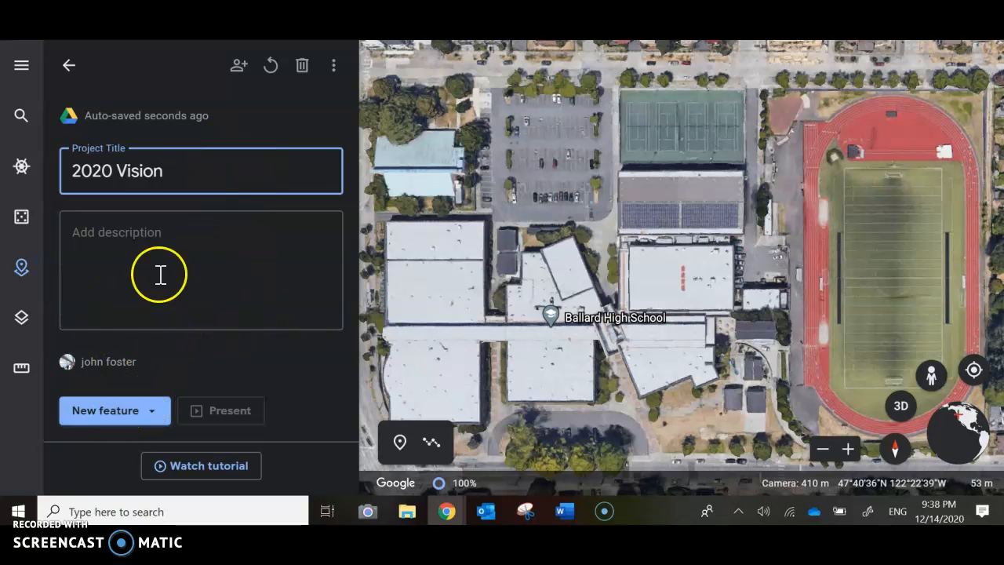
# Add a fullscreen slide to the project as a new feature.
pyautogui.click(116, 410)
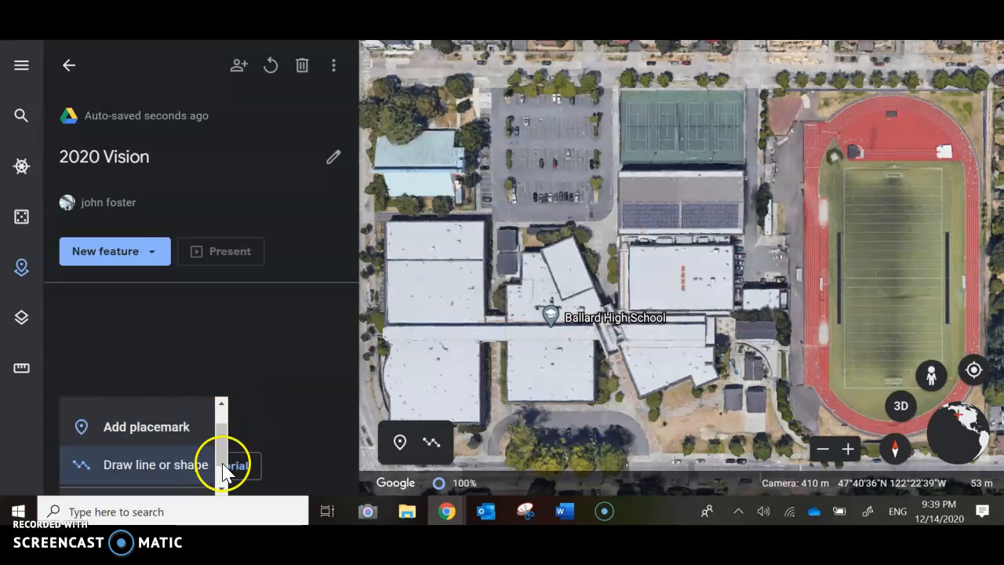
pyautogui.moveTo(217, 444); pyautogui.dragTo(233, 434)
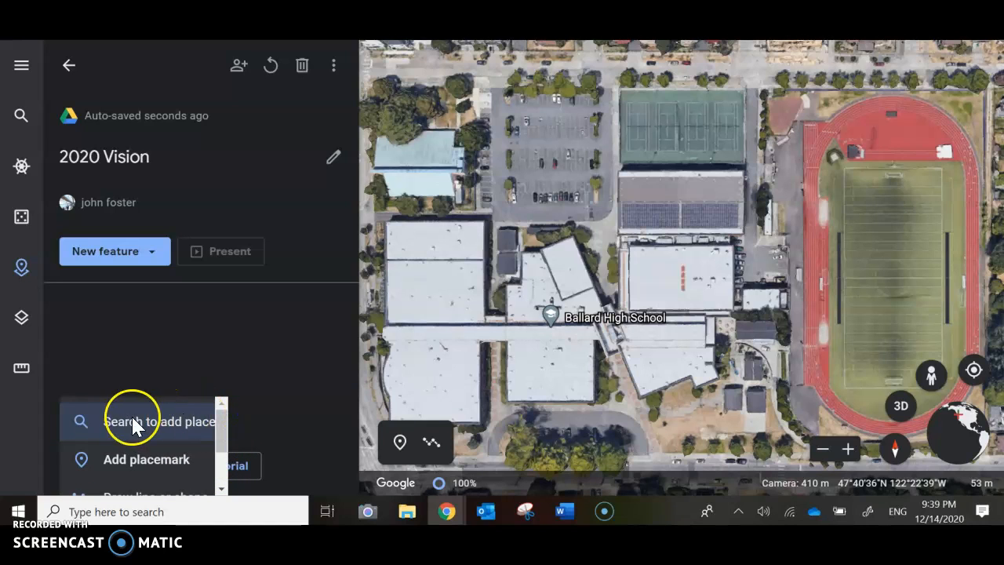
pyautogui.moveTo(222, 427); pyautogui.dragTo(218, 466)
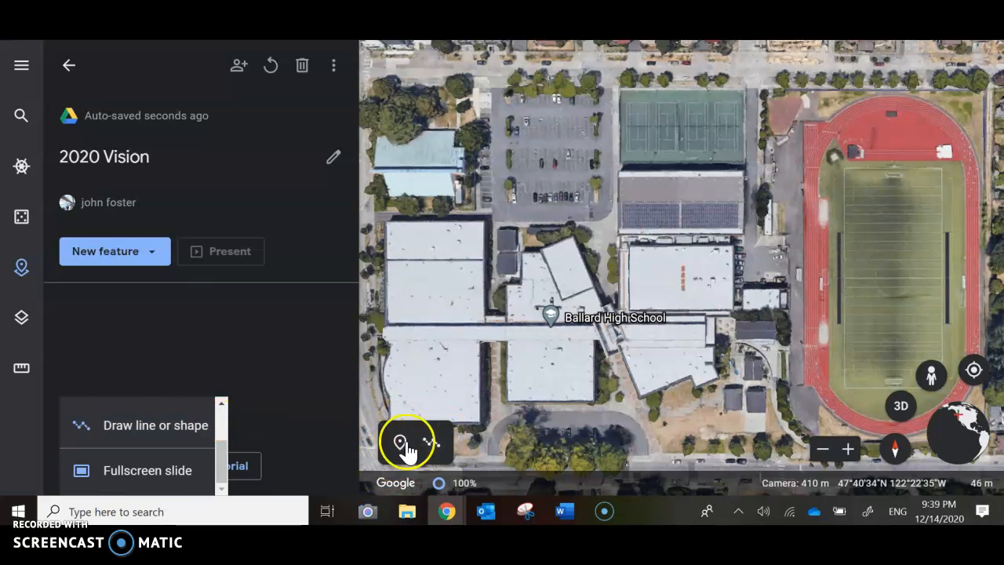
pyautogui.click(151, 470)
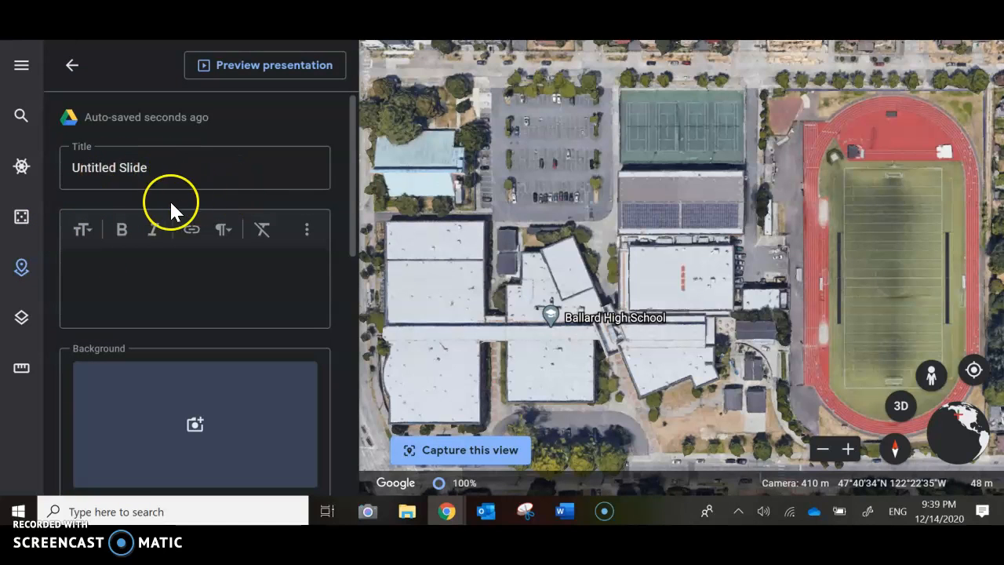
# Switch to the BICNA Google Earth progress document in Word and copy the tour description under Opening Slide.
pyautogui.moveTo(556, 510)
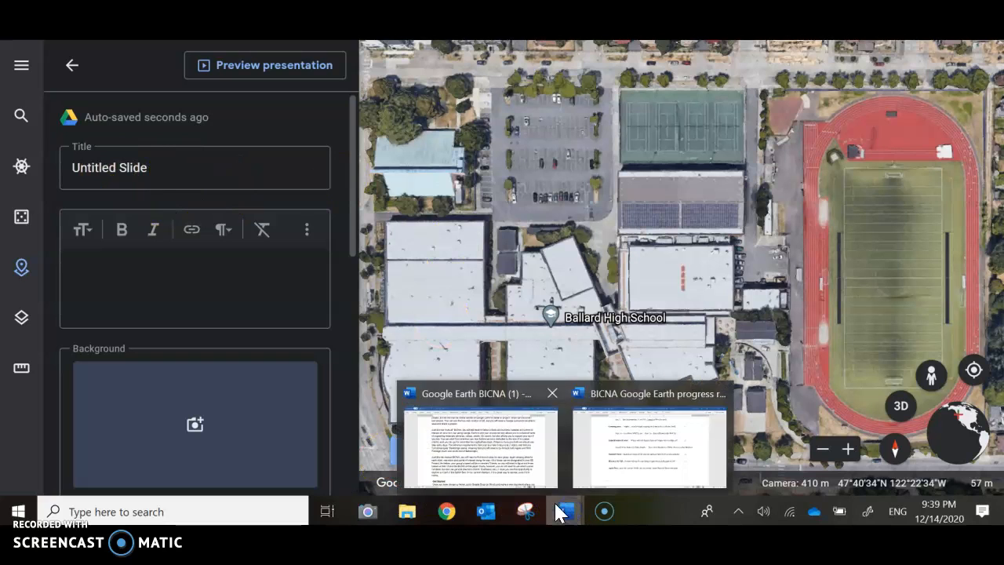
pyautogui.click(611, 473)
pyautogui.scroll(10, 442, 340)
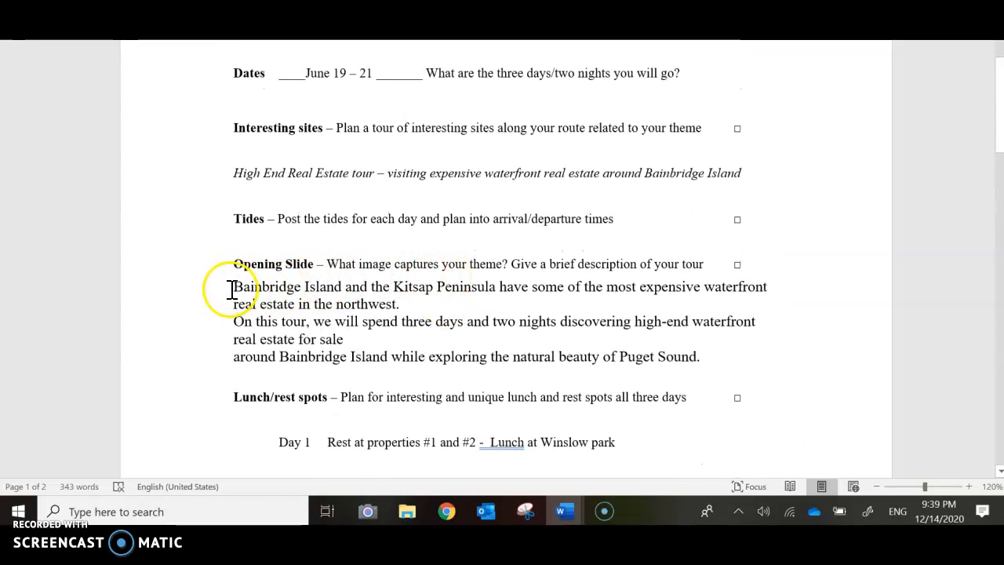
pyautogui.moveTo(233, 289); pyautogui.dragTo(714, 355)
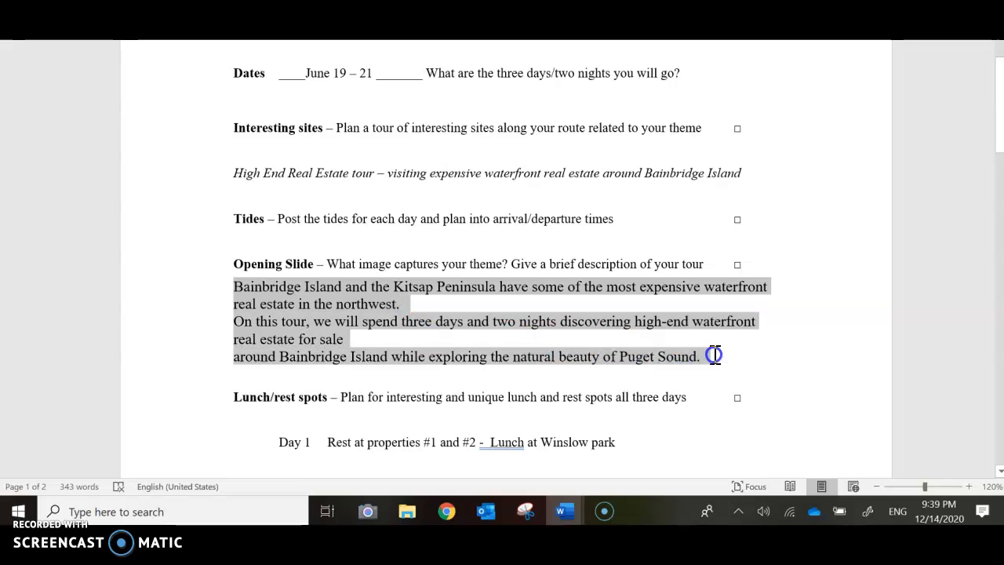
pyautogui.rightClick(385, 306)
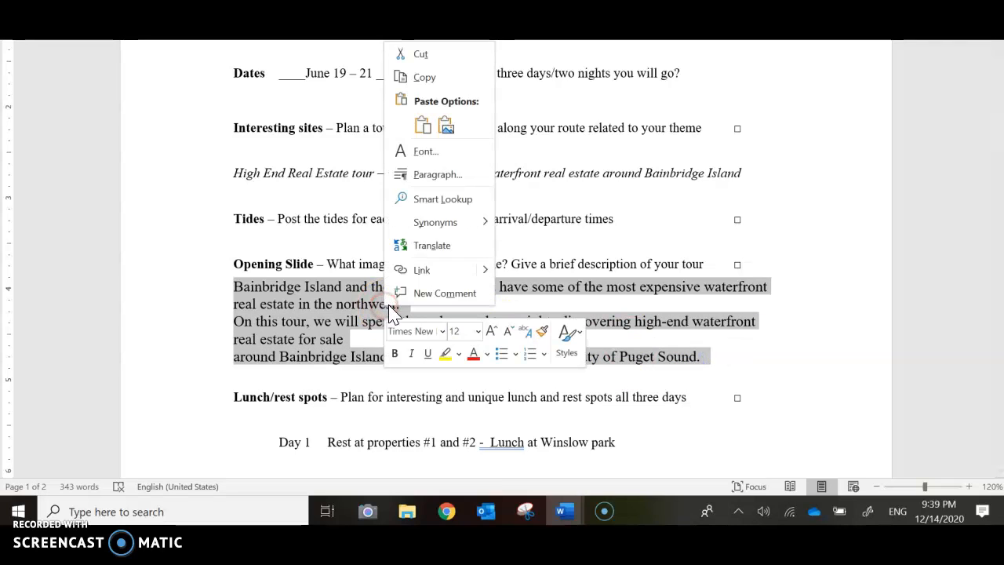
pyautogui.click(430, 78)
# Back in Google Earth, paste the copied description into the slide and title it "BICNA 2020 Waterfront Real Estate Tour".
pyautogui.moveTo(446, 512)
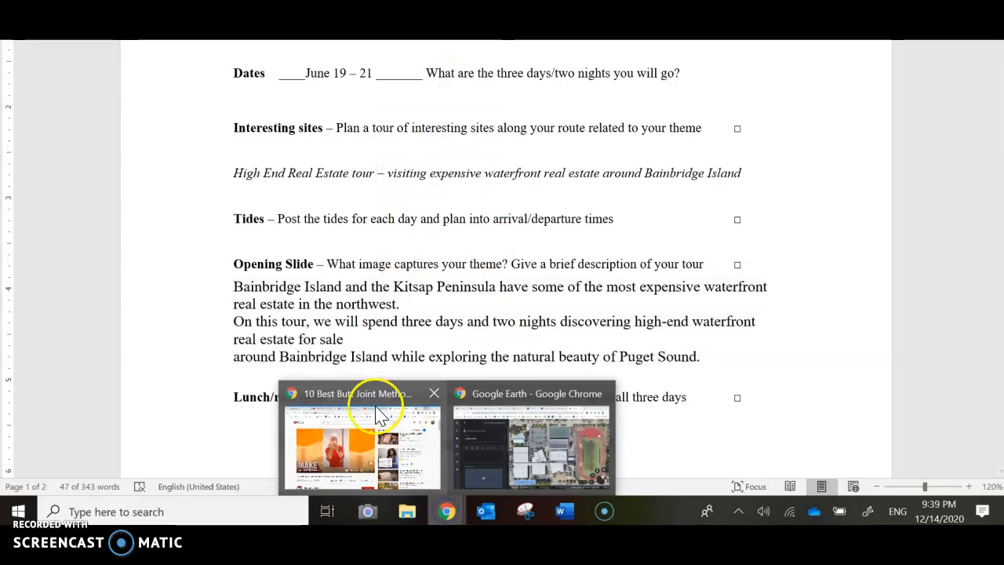
pyautogui.click(507, 447)
pyautogui.click(104, 264)
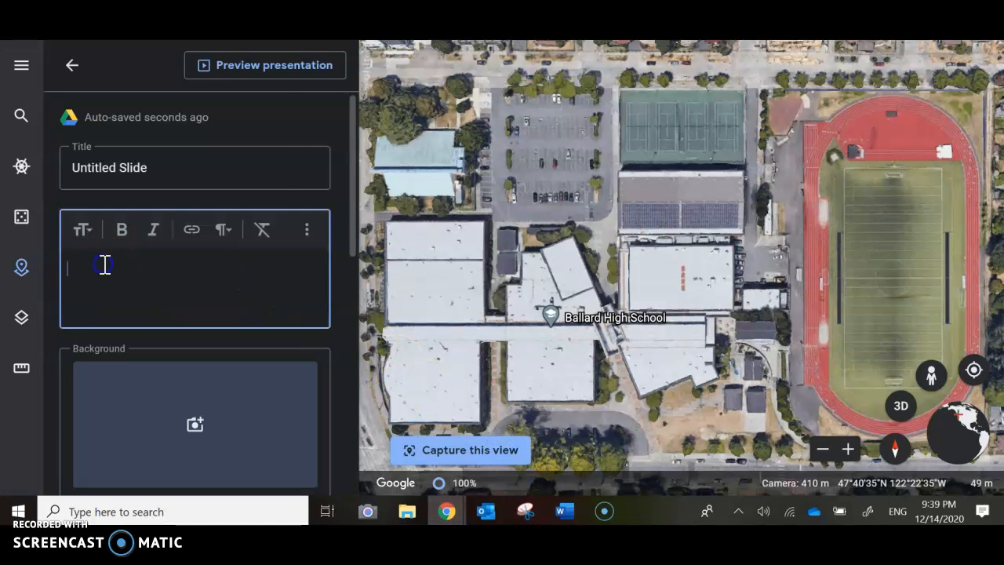
pyautogui.rightClick(103, 263)
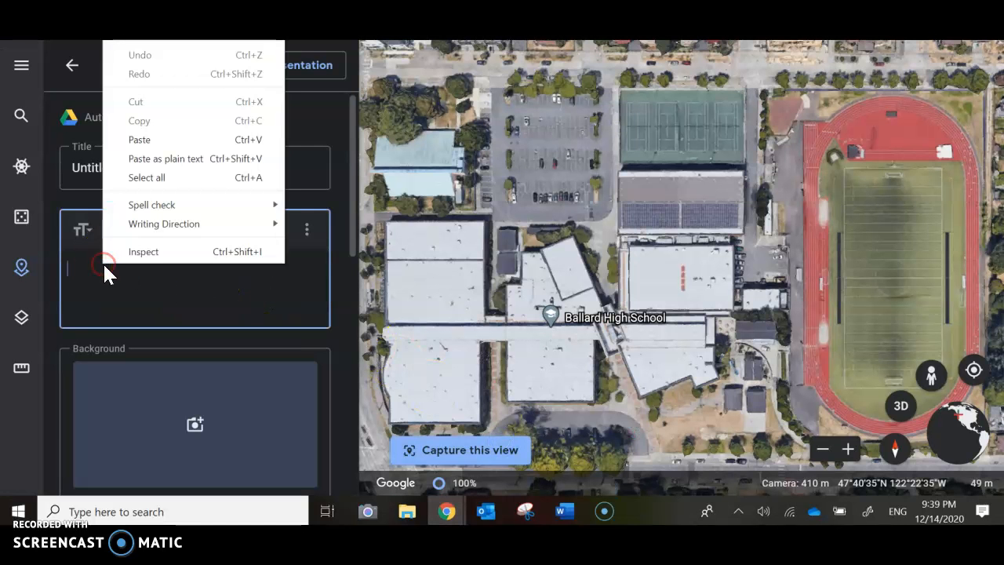
pyautogui.click(139, 140)
pyautogui.click(167, 168)
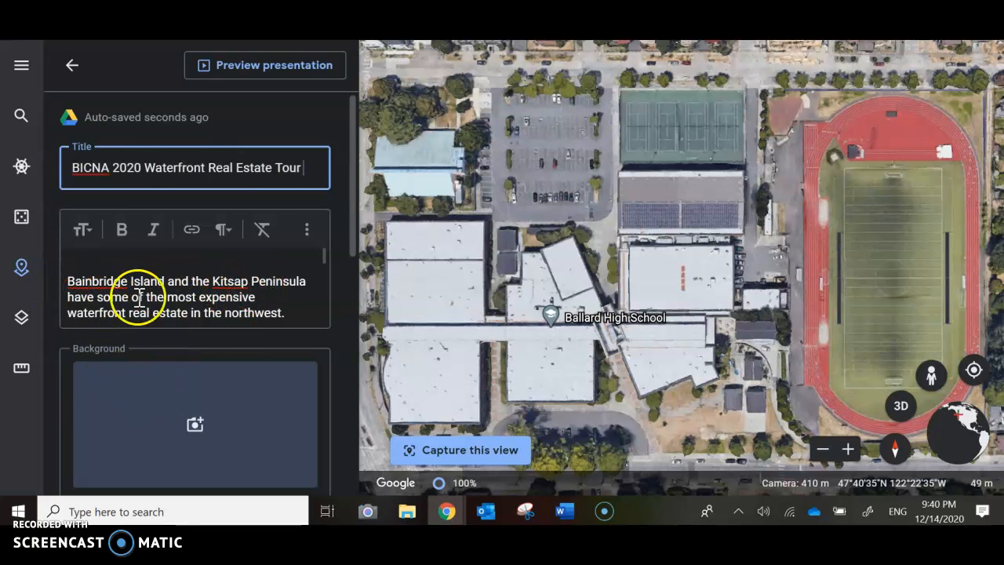
# Start adding a background image to the slide and search Google Images for "puget sound waterfront property".
pyautogui.click(197, 421)
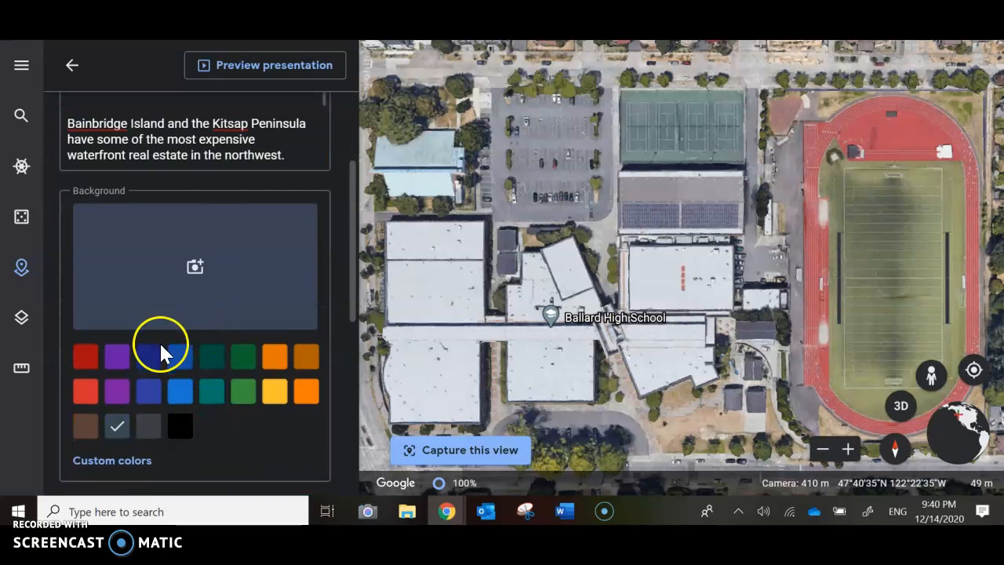
pyautogui.click(195, 269)
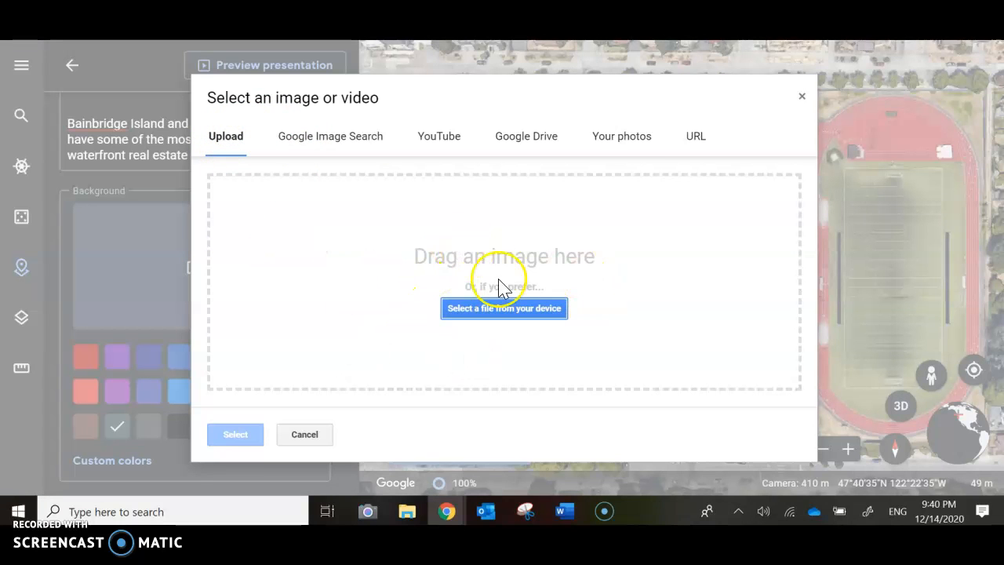
pyautogui.click(325, 137)
pyautogui.click(367, 186)
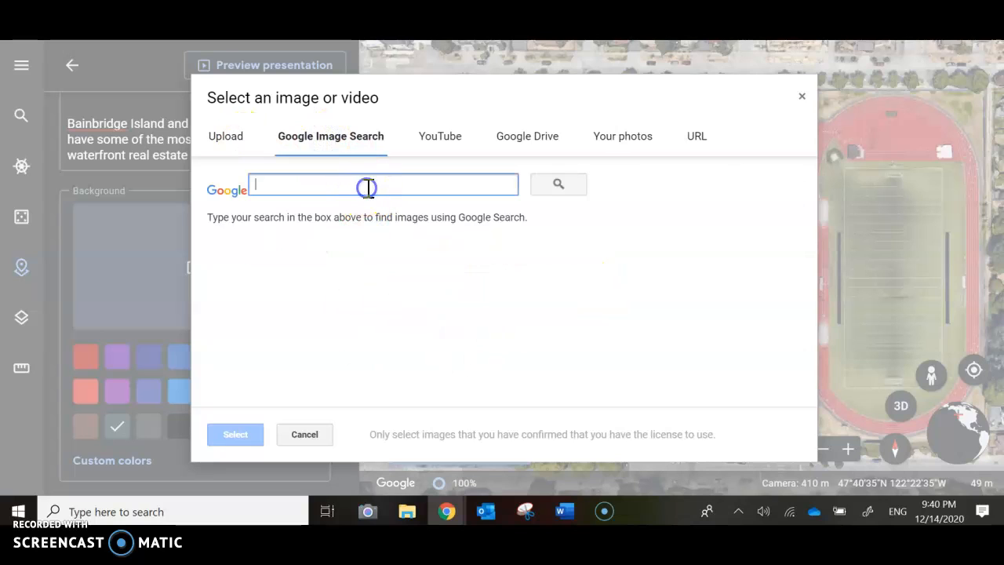
pyautogui.write('8')
pyautogui.press('BackSpace')
pyautogui.write('-pu')
pyautogui.press('BackSpace')
pyautogui.press('BackSpace')
pyautogui.press('BackSpace')
pyautogui.write('puget sound wate')
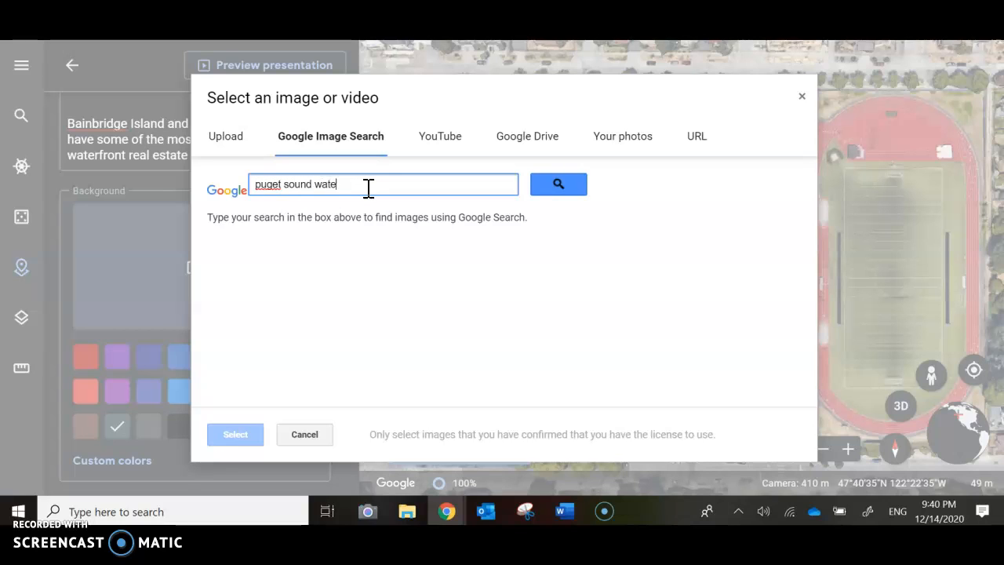
pyautogui.write('rfront property')
pyautogui.press('Return')
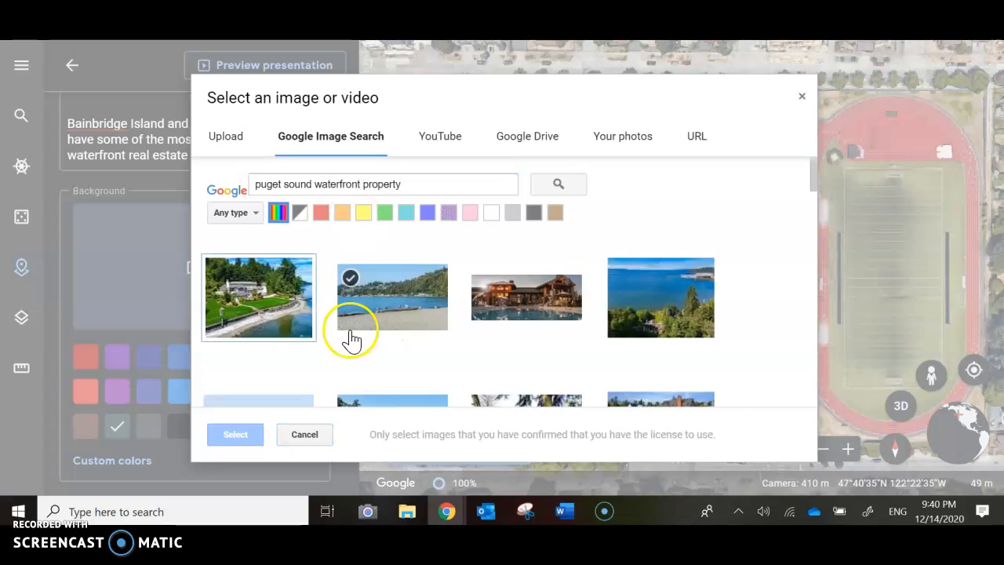
# Browse the image results and use the first one, the waterfront house with the green lawn, as the slide background.
pyautogui.scroll(-1, 353, 336)
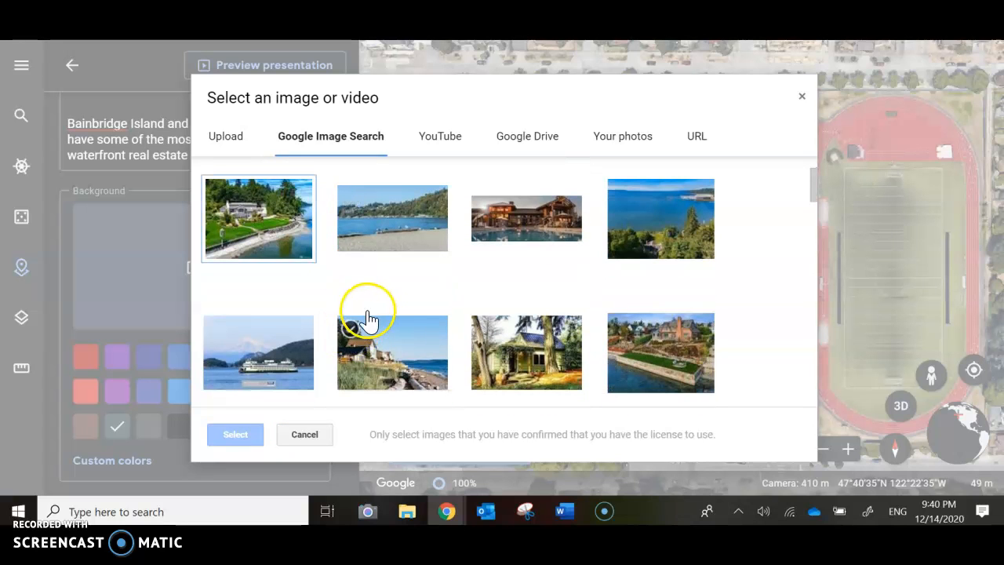
pyautogui.scroll(-1, 623, 302)
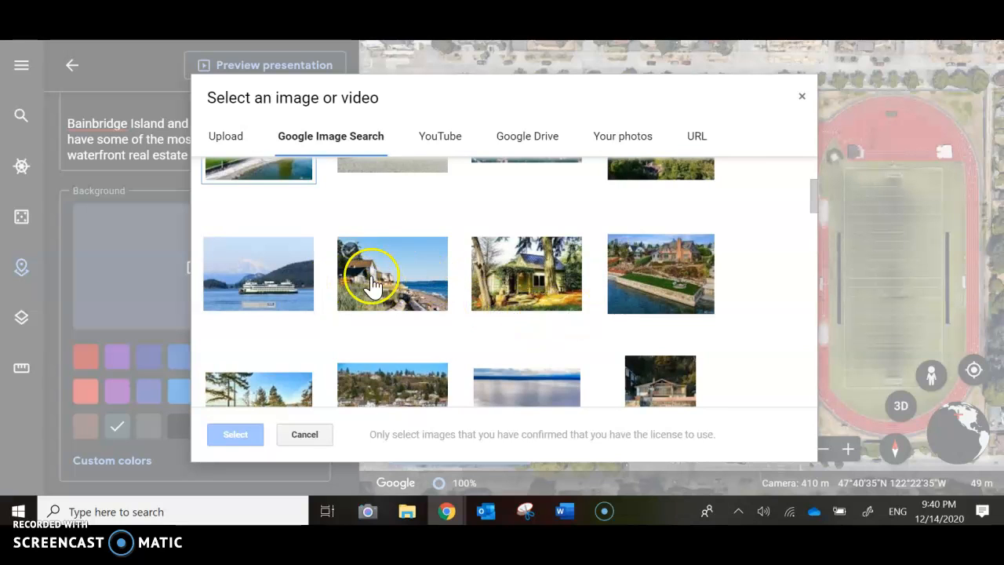
pyautogui.scroll(-1, 337, 336)
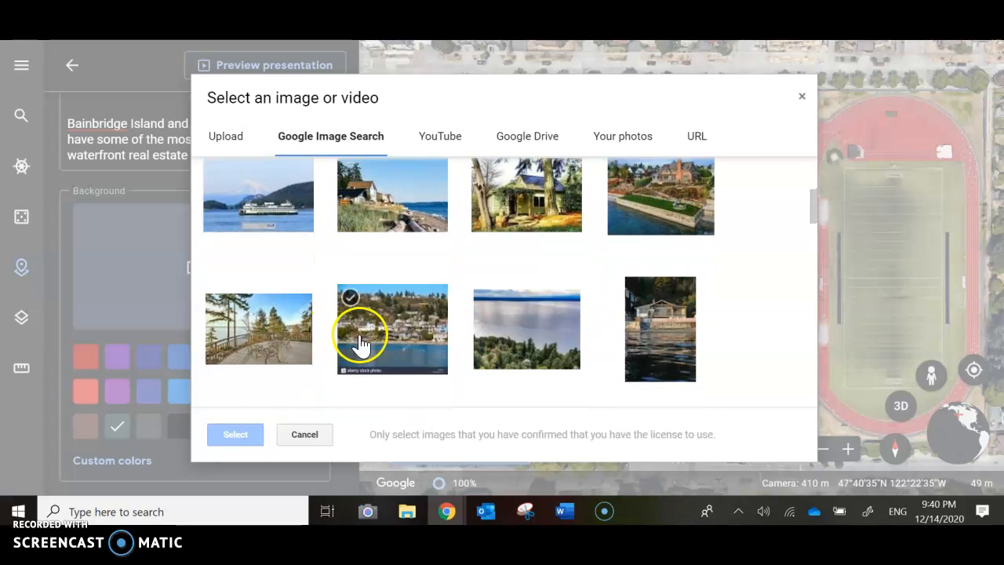
pyautogui.scroll(3, 359, 338)
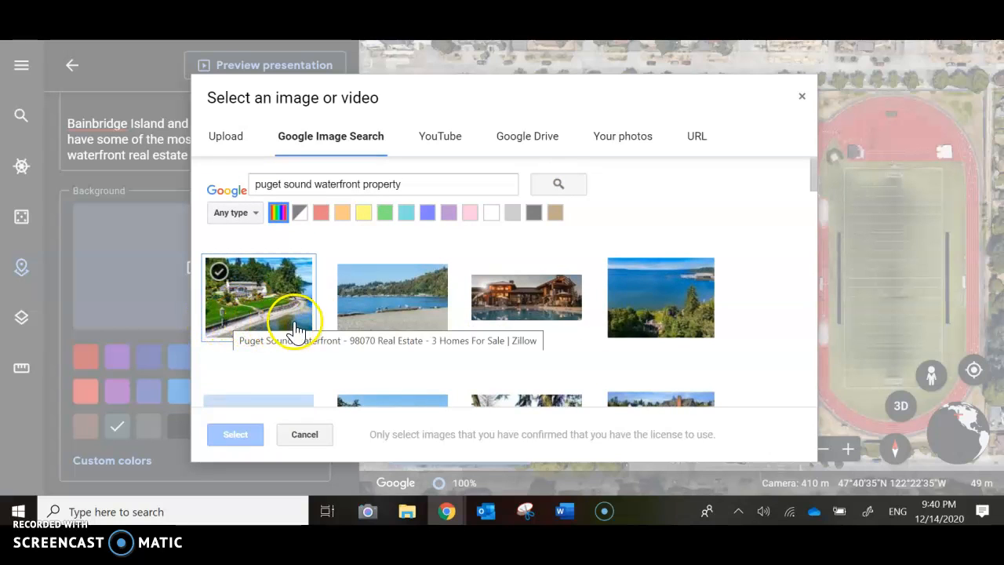
pyautogui.click(252, 314)
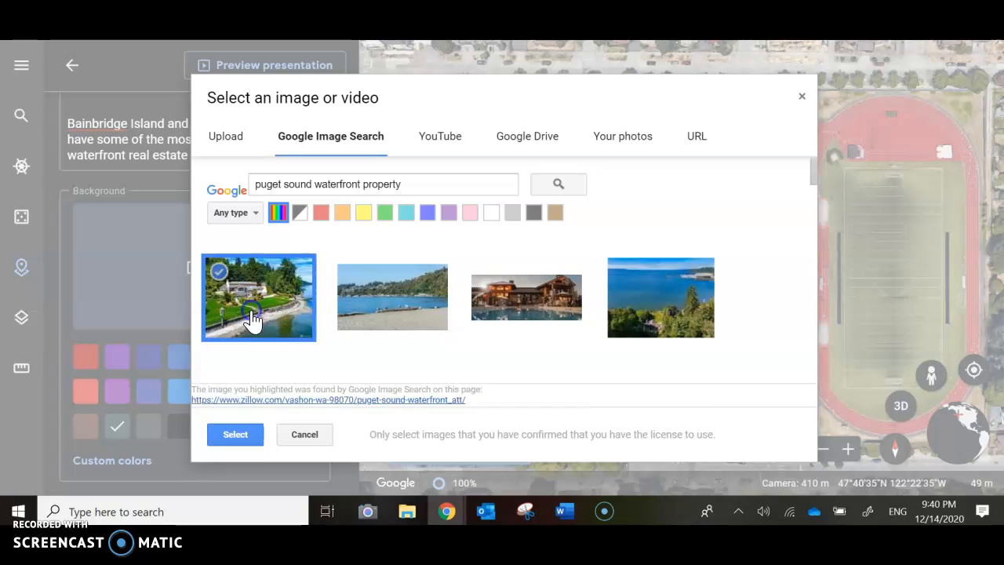
pyautogui.click(240, 434)
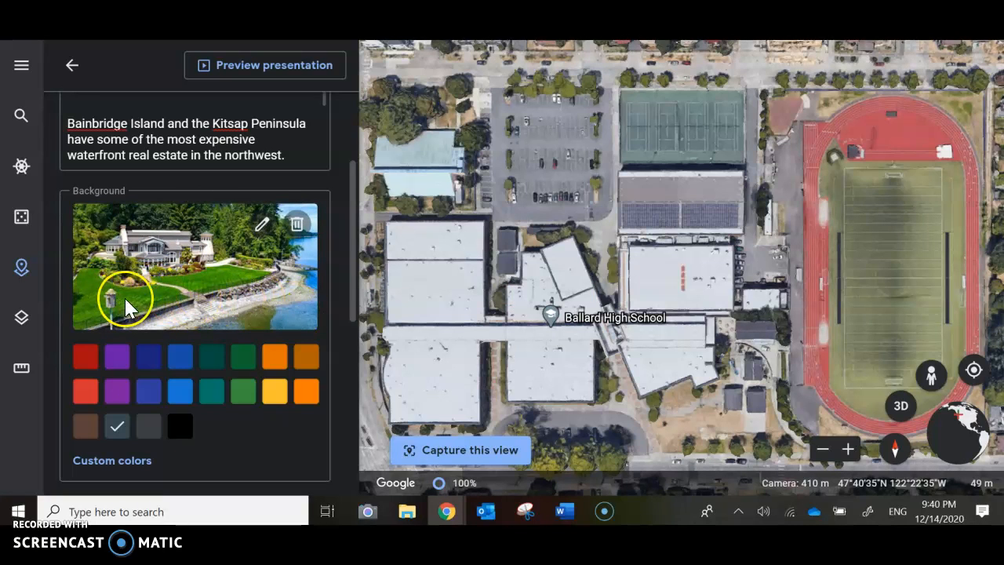
# Preview the presentation to check the finished opening slide, and return to the slide editor.
pyautogui.scroll(-2, 228, 413)
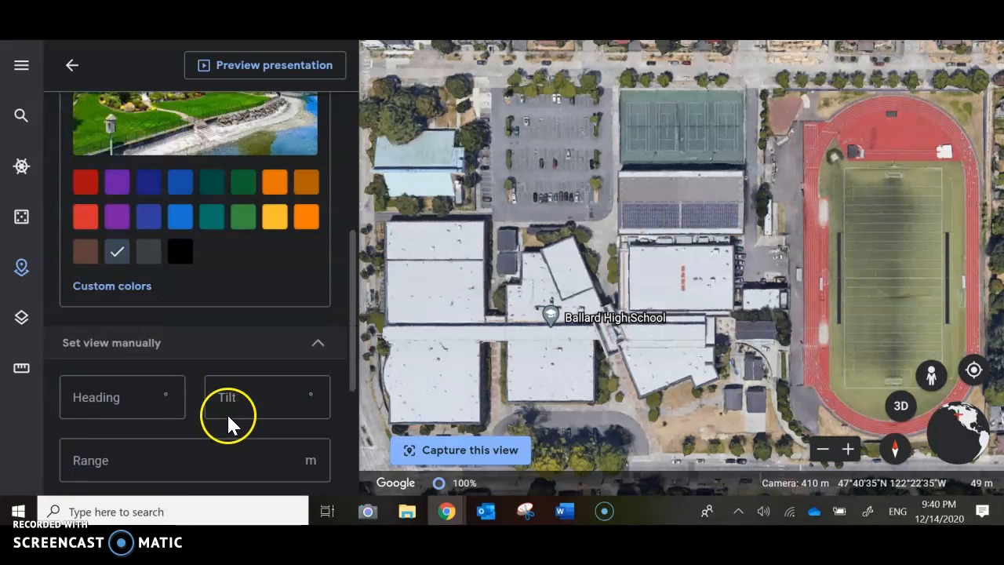
pyautogui.scroll(3, 227, 413)
pyautogui.click(233, 75)
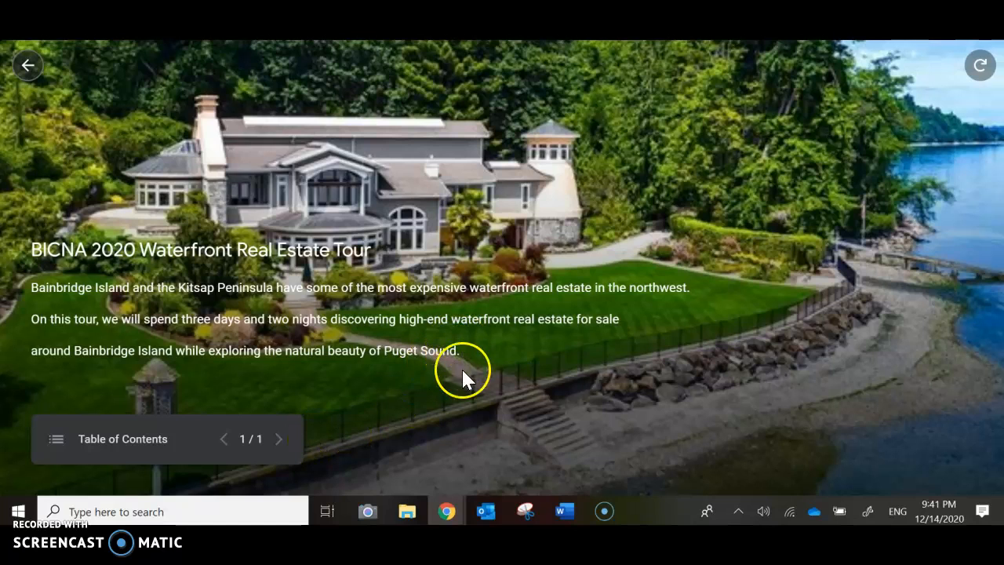
pyautogui.click(28, 65)
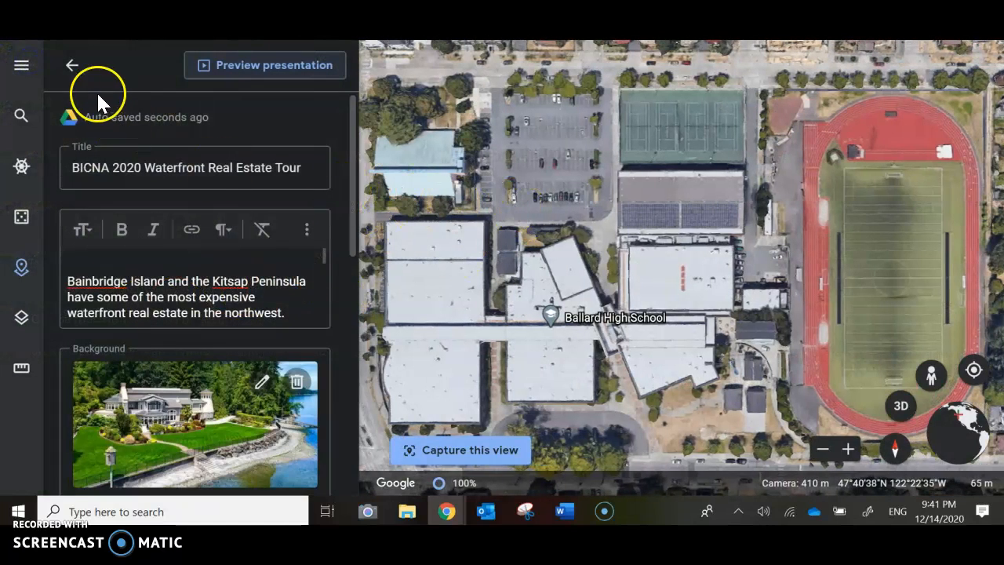
# Return to the project's feature list and search for West Point Lighthouse, Seattle, WA as a place to add.
pyautogui.click(71, 65)
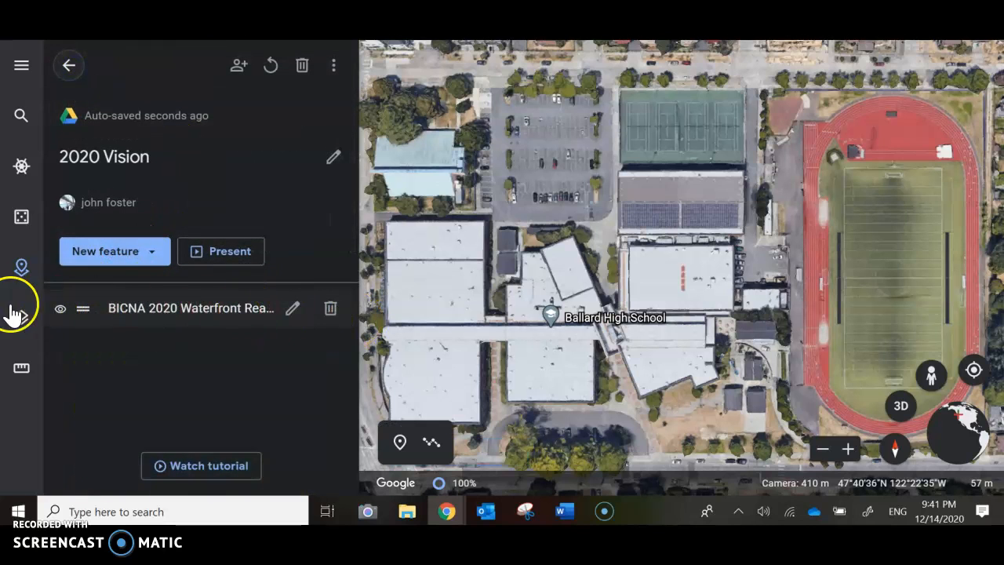
pyautogui.click(127, 252)
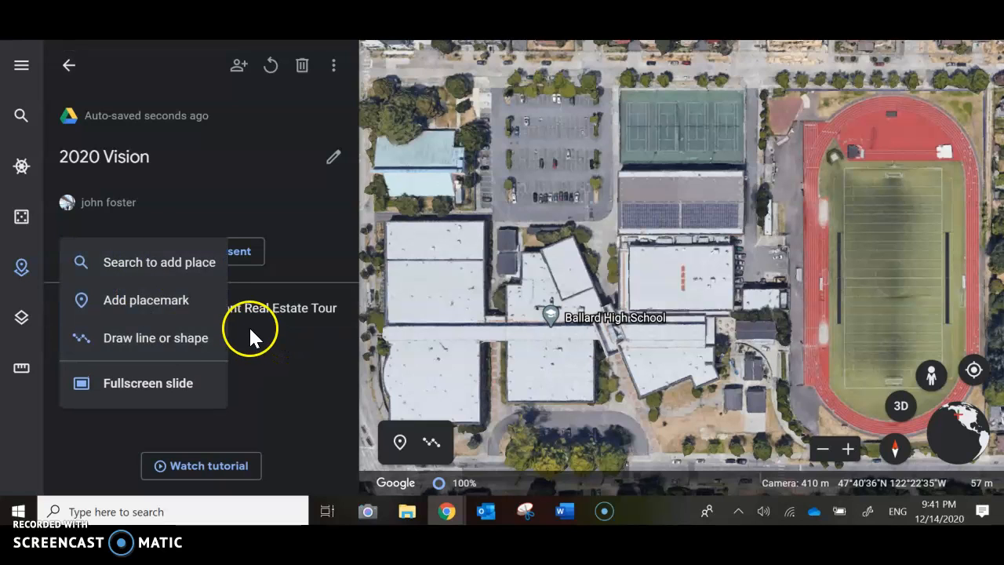
pyautogui.click(110, 262)
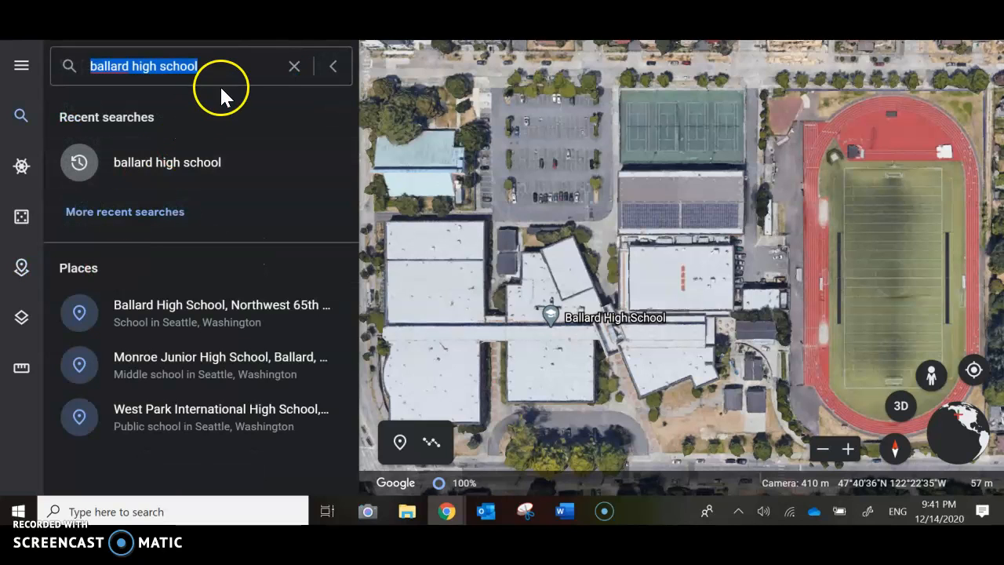
pyautogui.write('west')
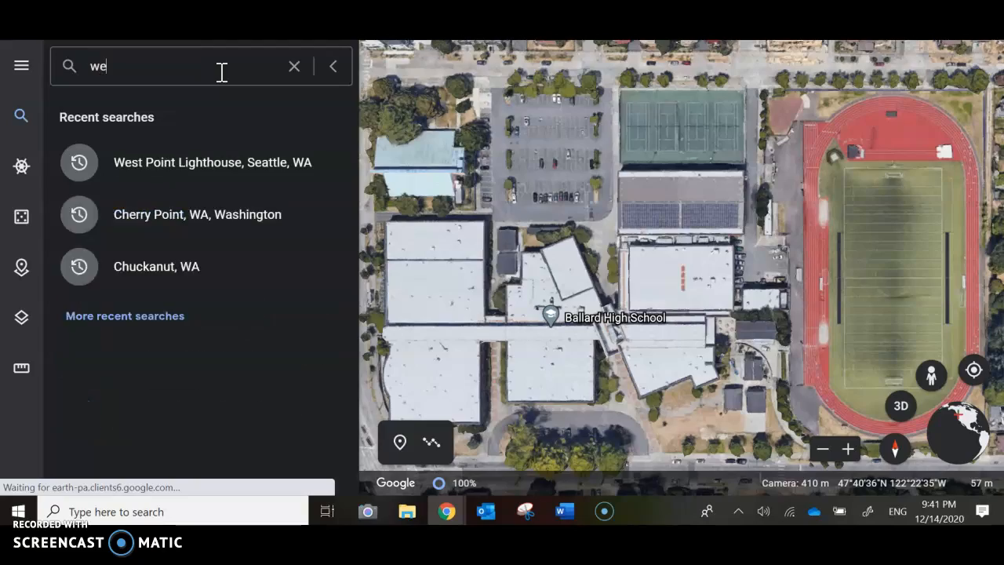
pyautogui.click(221, 162)
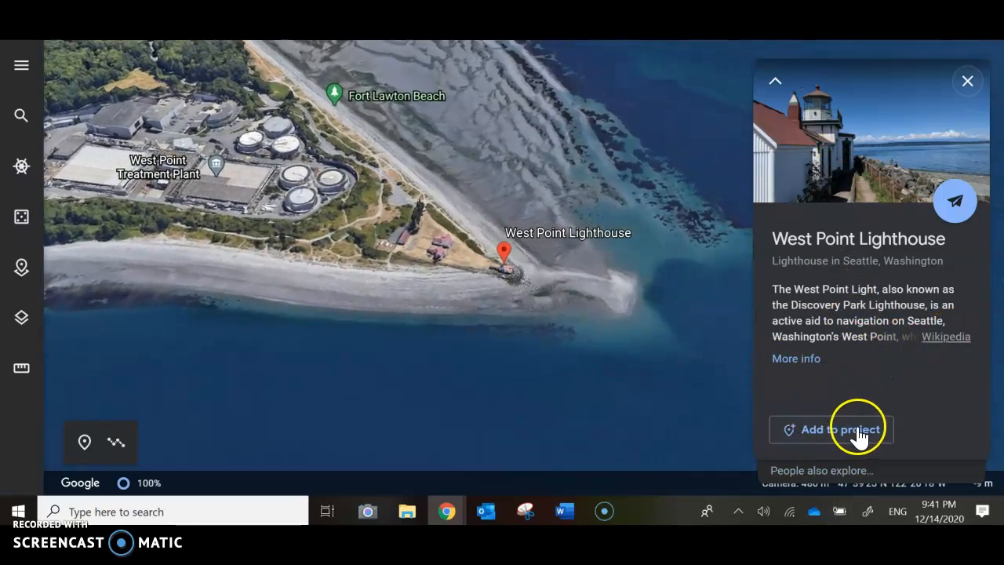
# Dismiss the lighthouse's info card, add a placemark at the lighthouse titled "Launch West Point" to the 2020 Vision project, and open it for editing.
pyautogui.click(960, 87)
pyautogui.click(728, 215)
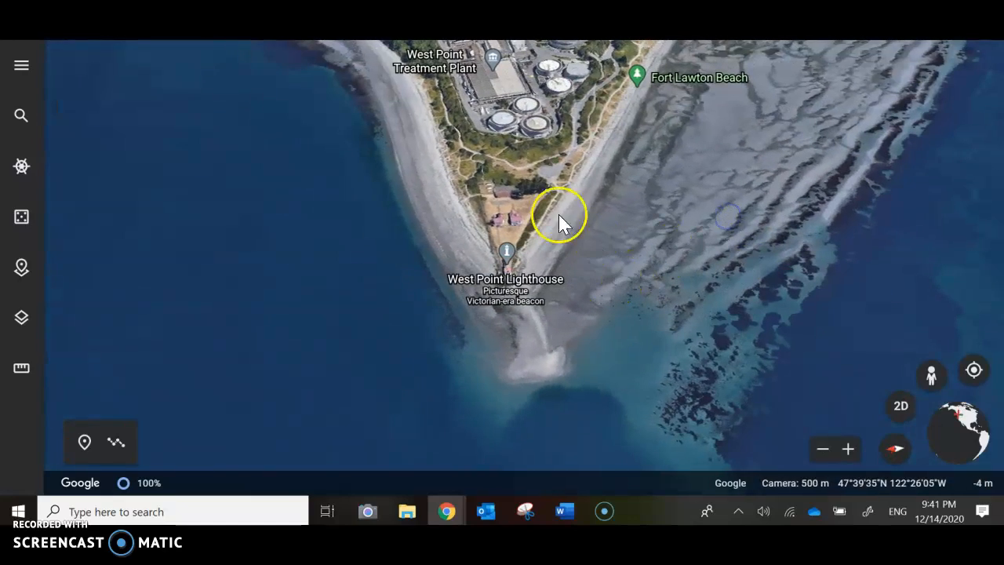
pyautogui.moveTo(360, 298); pyautogui.dragTo(393, 317)
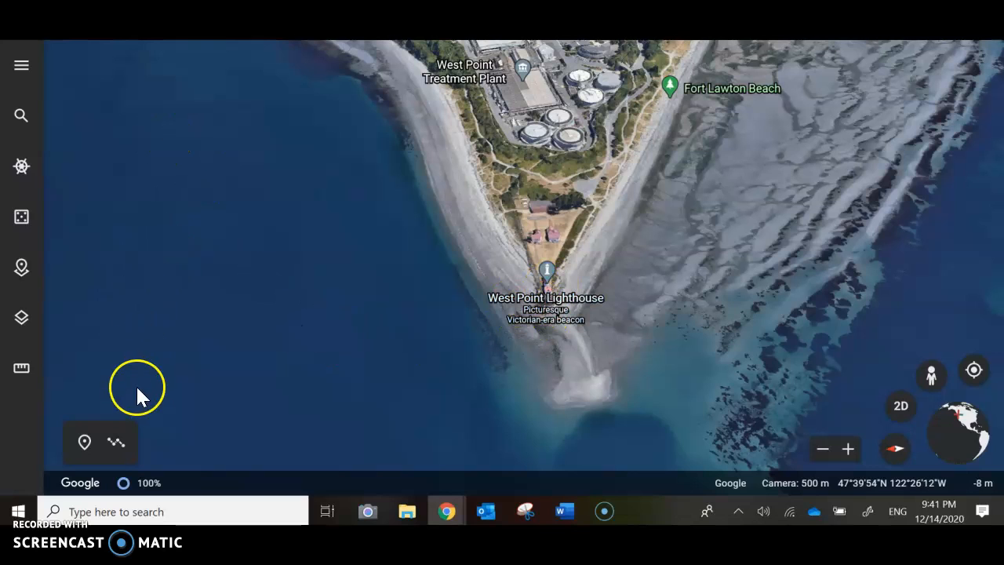
pyautogui.click(85, 443)
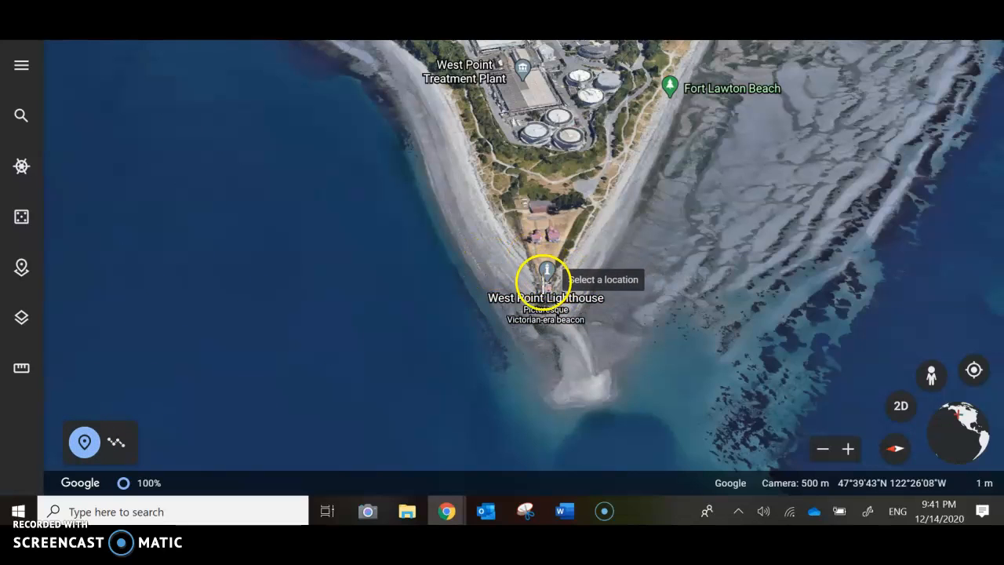
pyautogui.click(556, 276)
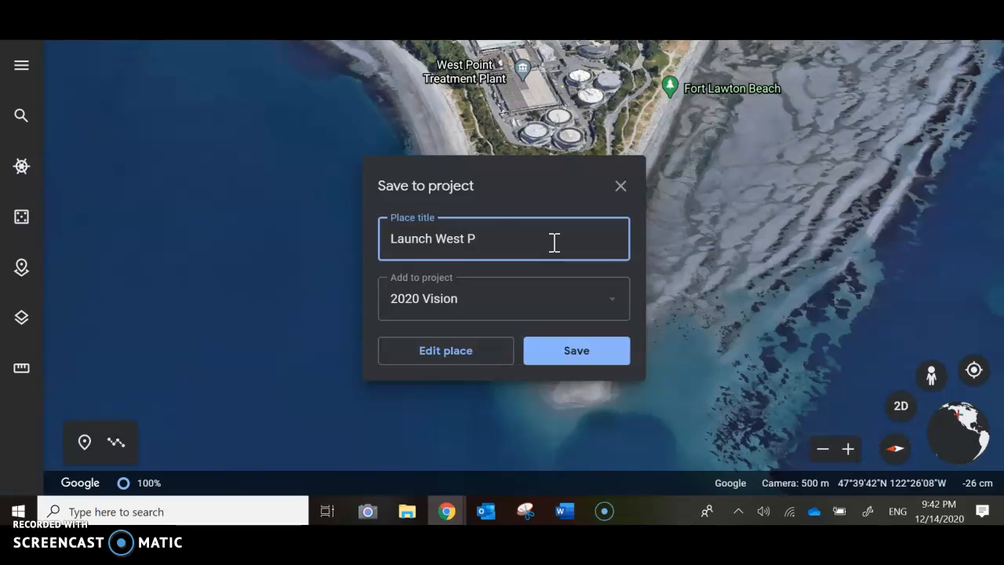
pyautogui.click(432, 351)
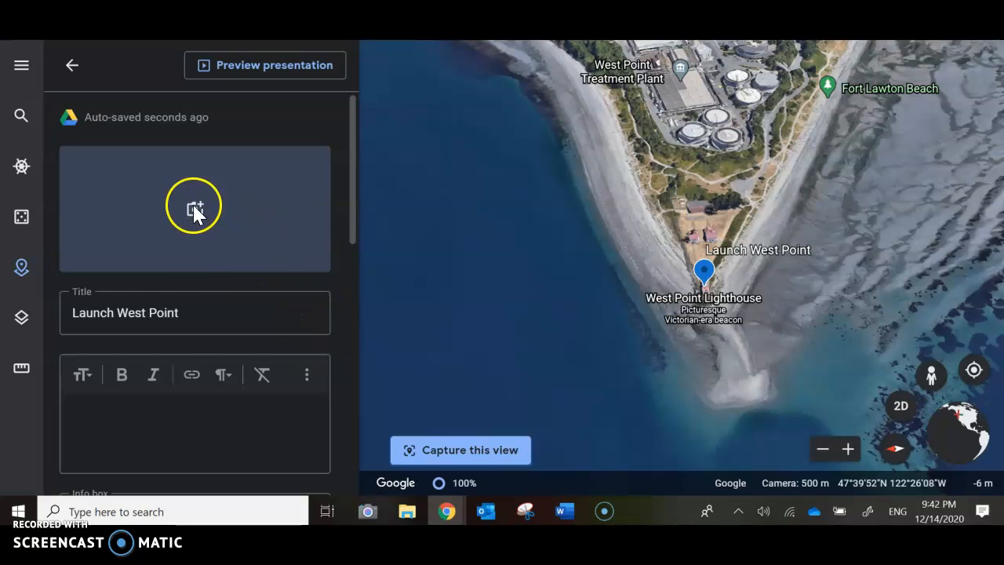
# Set the Launch West Point placemark to show a large info box.
pyautogui.scroll(-2, 186, 293)
pyautogui.scroll(-2, 182, 265)
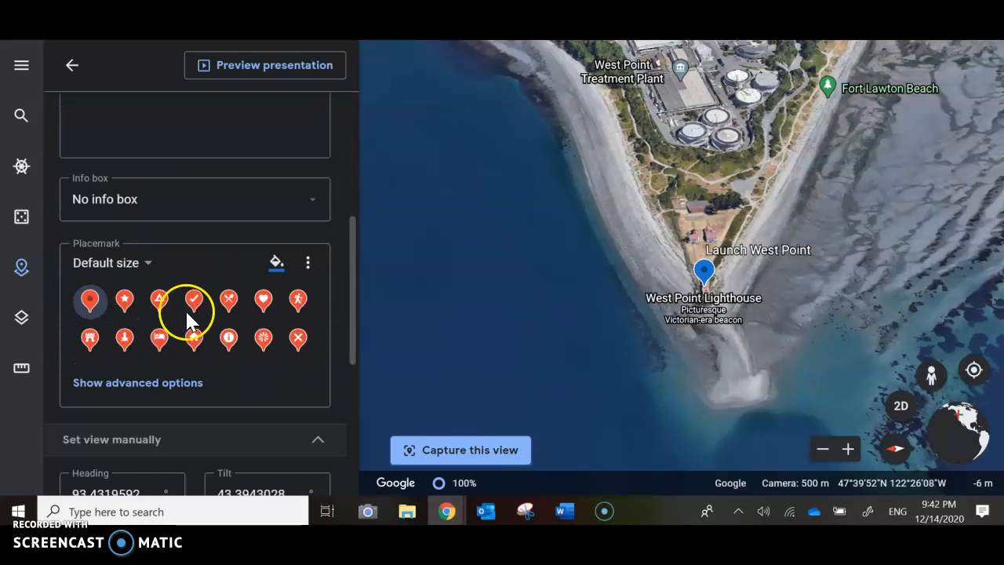
pyautogui.click(309, 206)
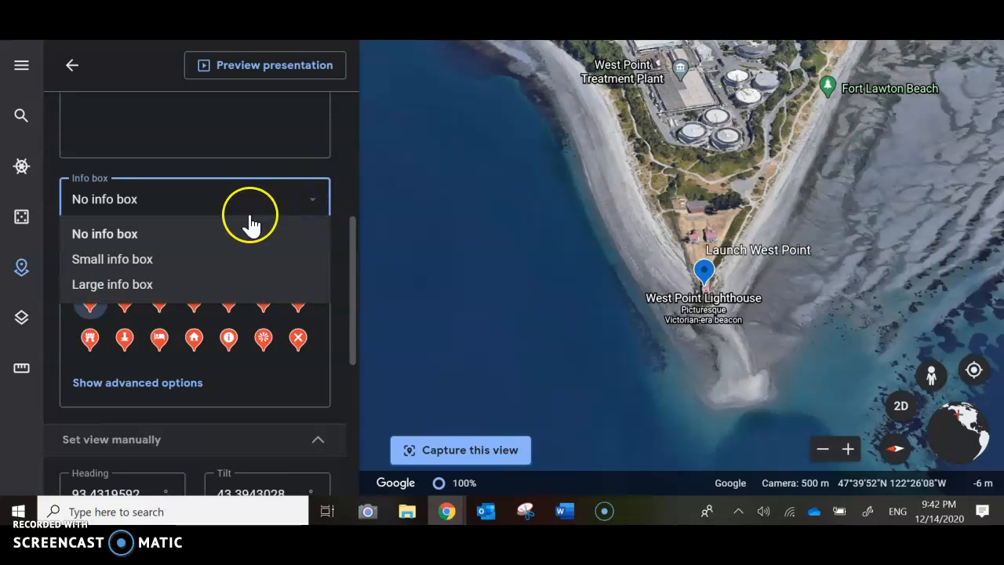
pyautogui.click(193, 282)
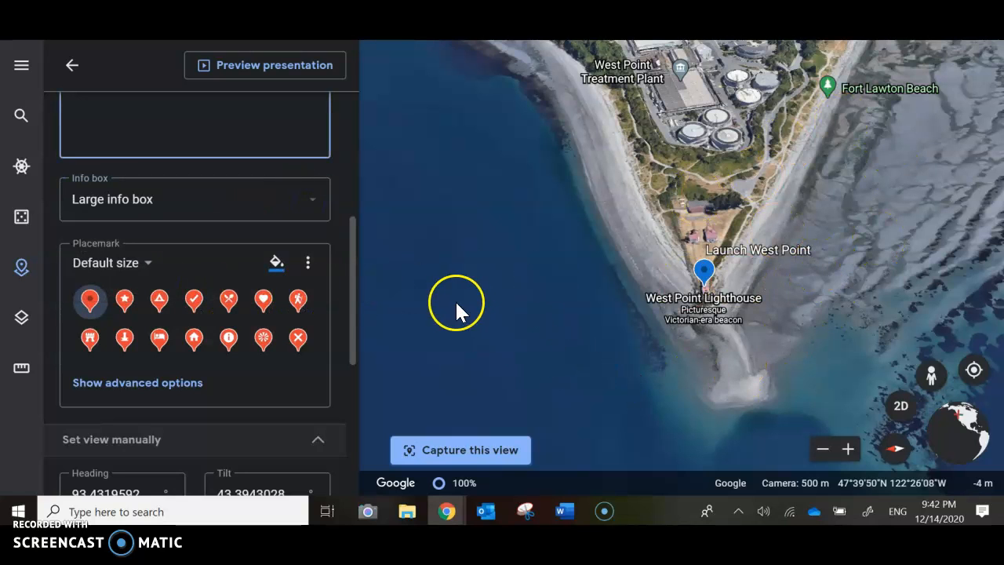
pyautogui.scroll(2, 438, 296)
pyautogui.scroll(-4, 439, 296)
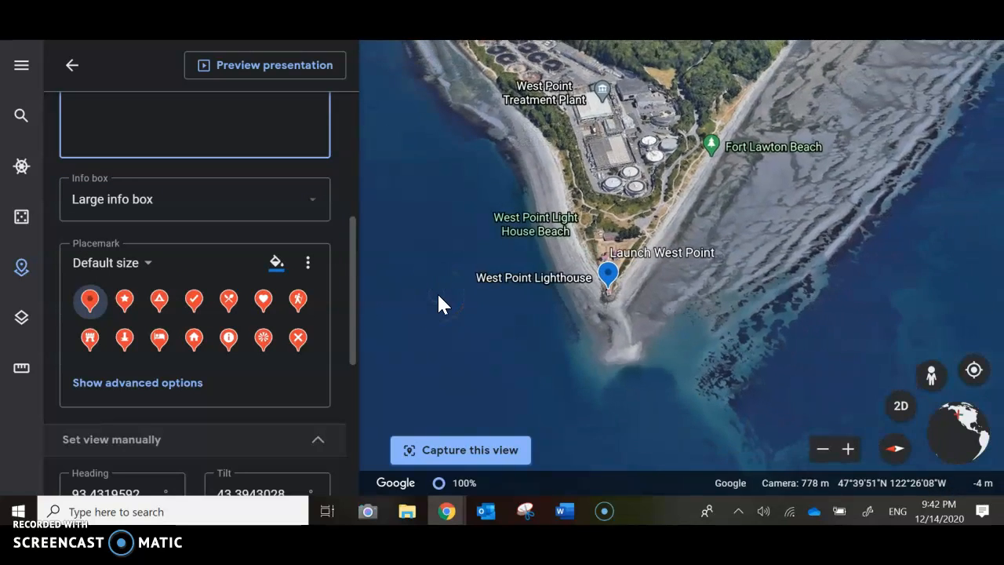
pyautogui.scroll(2, 437, 292)
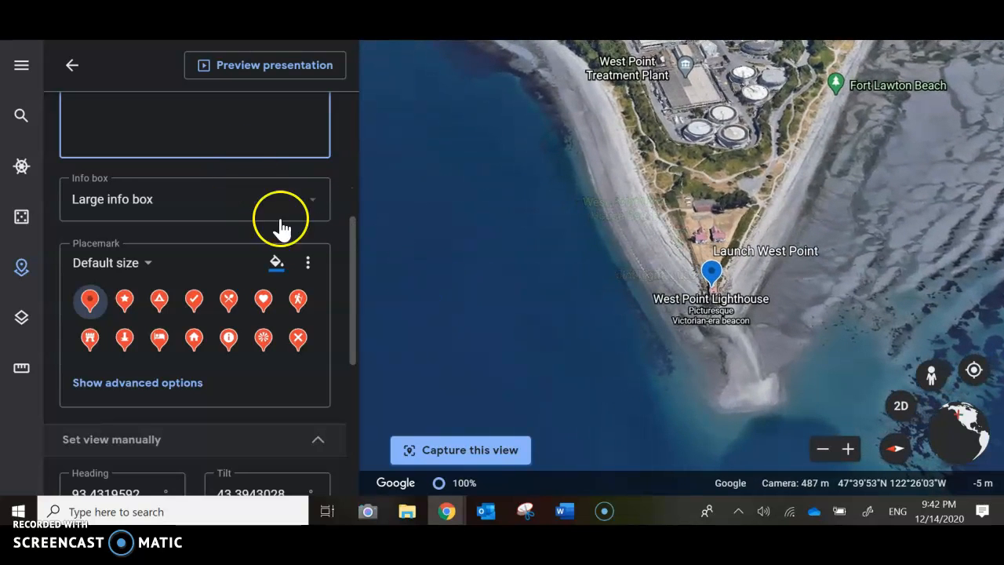
# Search Google Images for "west point seattle lighthouse" and add the second result, the lighthouse before a snowy mountain, to the placemark.
pyautogui.click(350, 174)
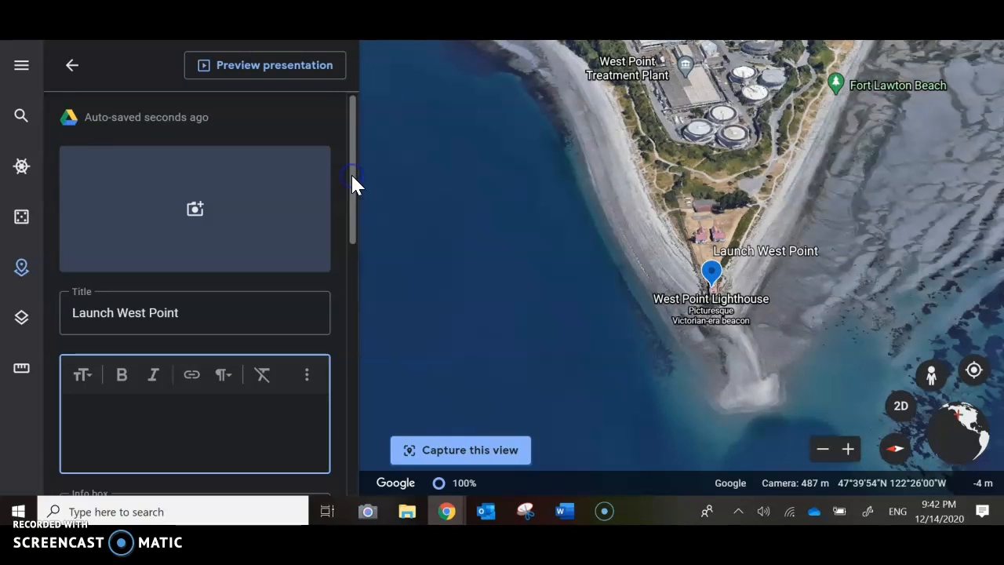
pyautogui.click(196, 208)
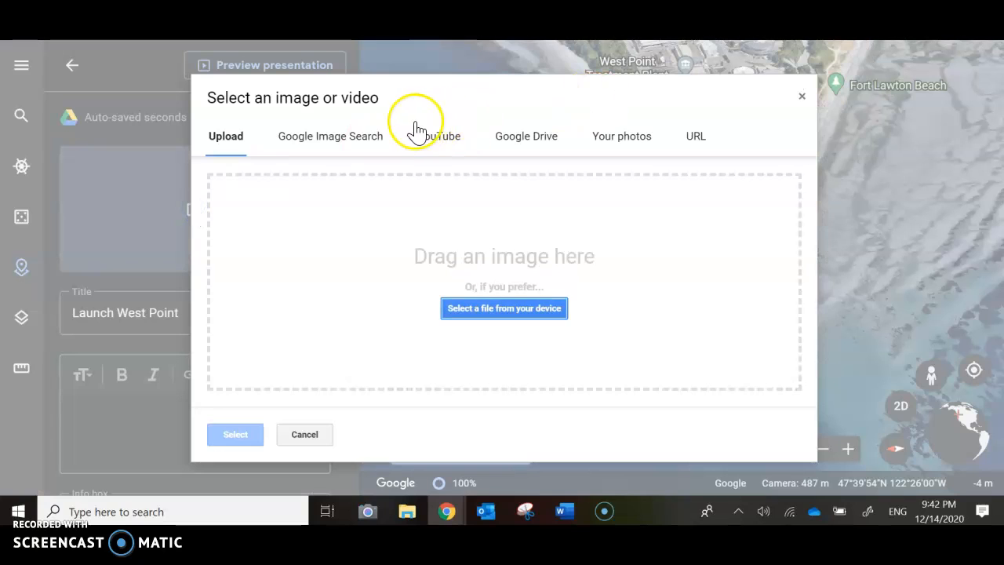
pyautogui.click(381, 136)
pyautogui.click(418, 185)
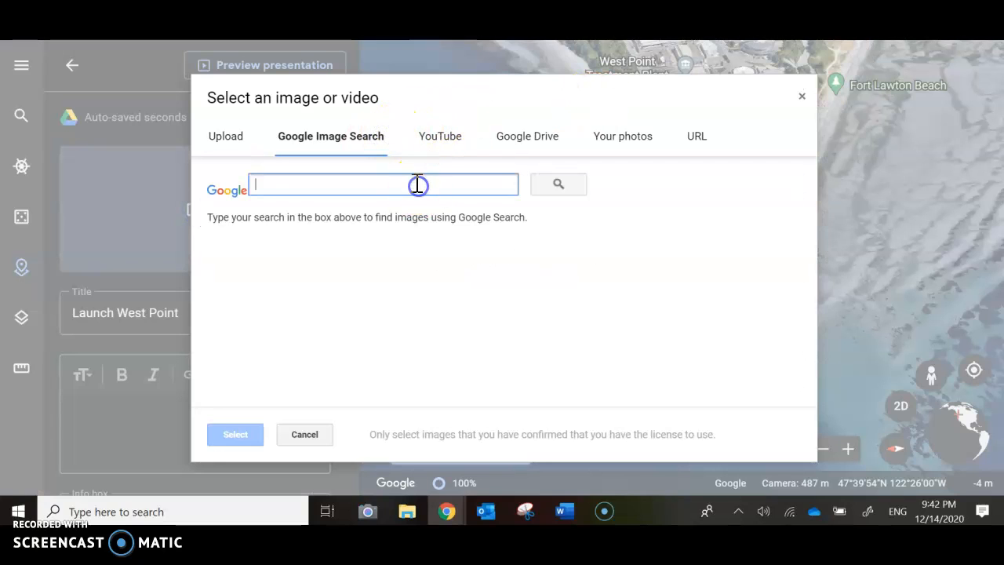
pyautogui.write('west point')
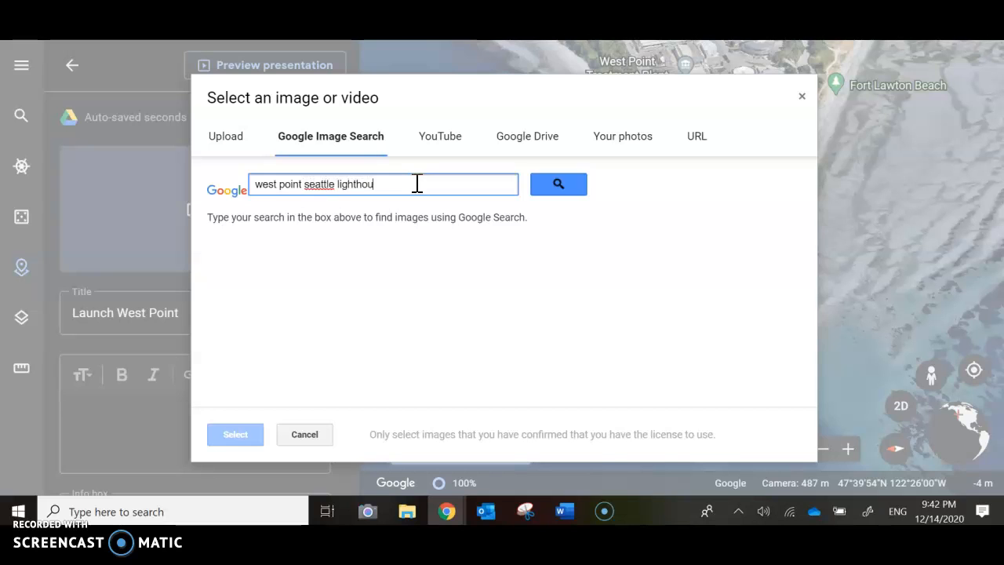
pyautogui.write('se')
pyautogui.press('Return')
pyautogui.click(382, 314)
pyautogui.click(298, 321)
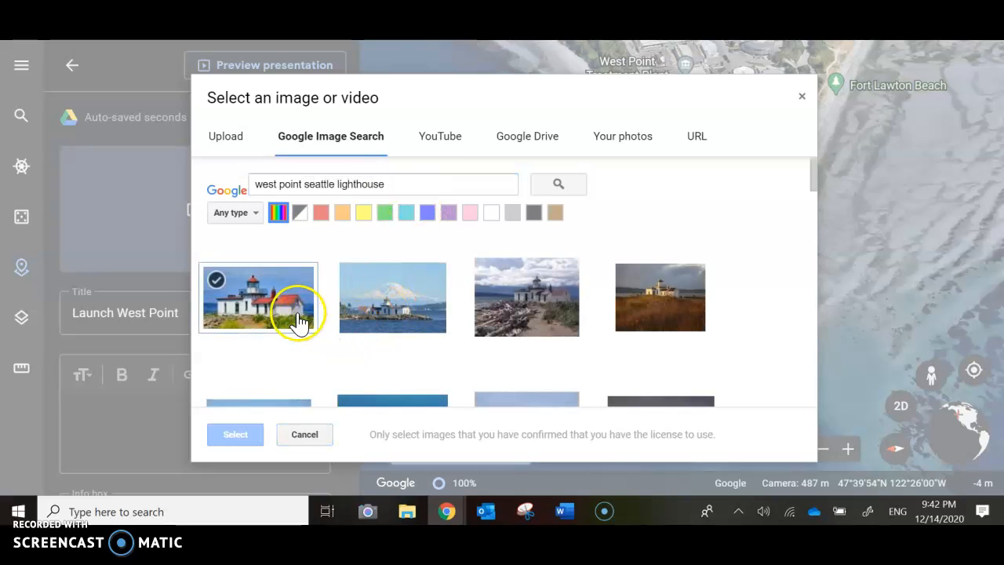
pyautogui.click(364, 314)
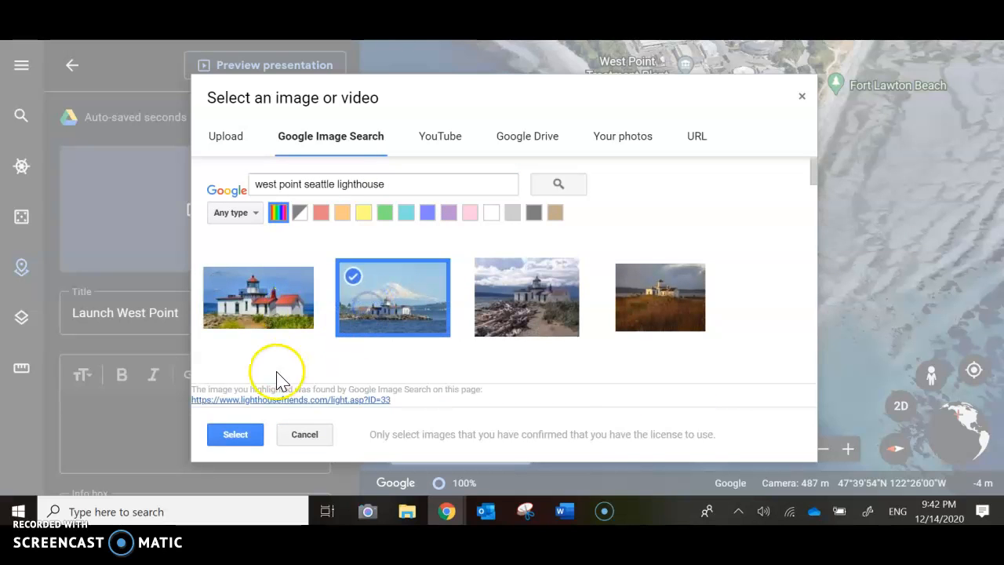
pyautogui.click(239, 434)
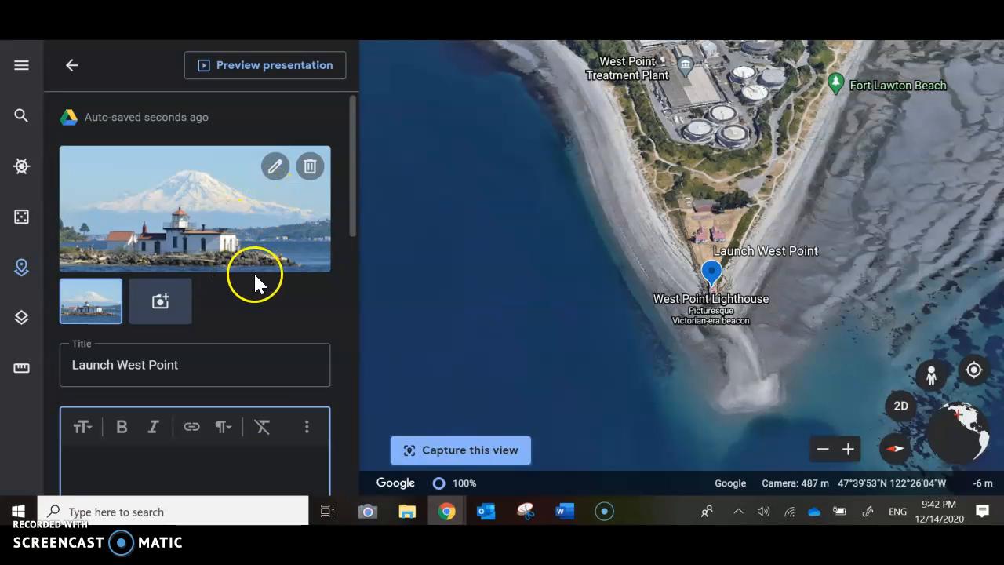
# Upload the recent file "chart north end" from the device as the placemark's second image.
pyautogui.click(159, 305)
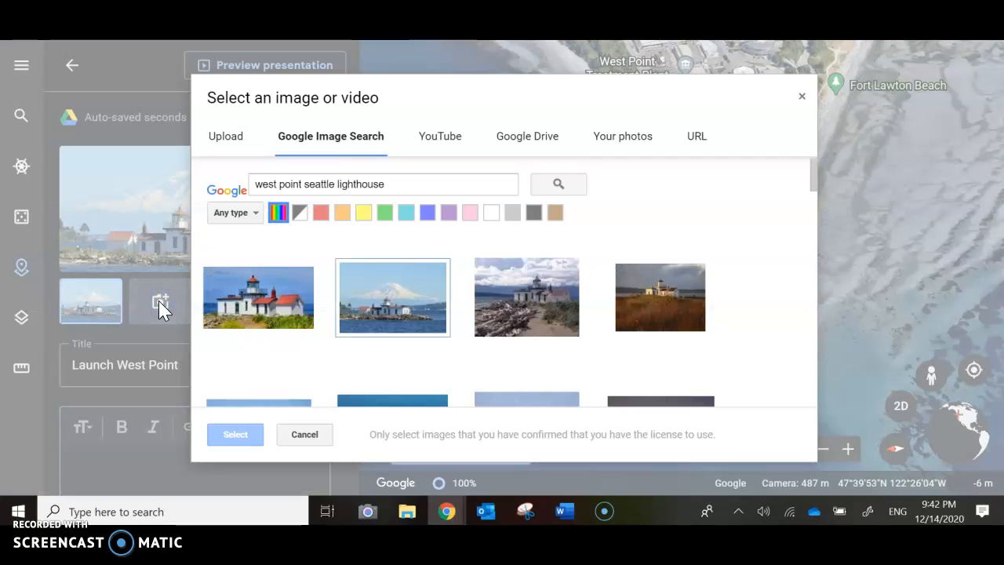
pyautogui.click(235, 139)
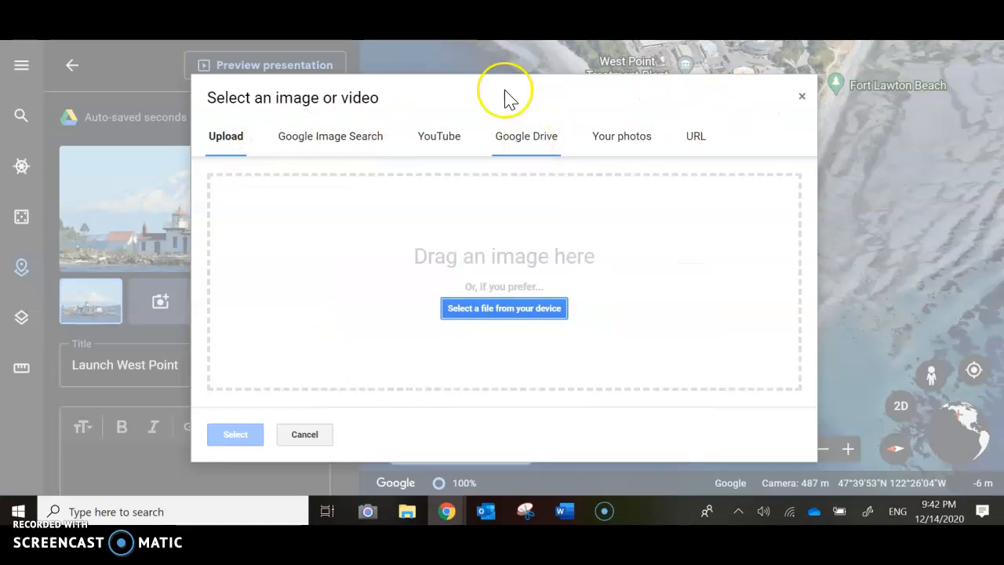
pyautogui.click(510, 309)
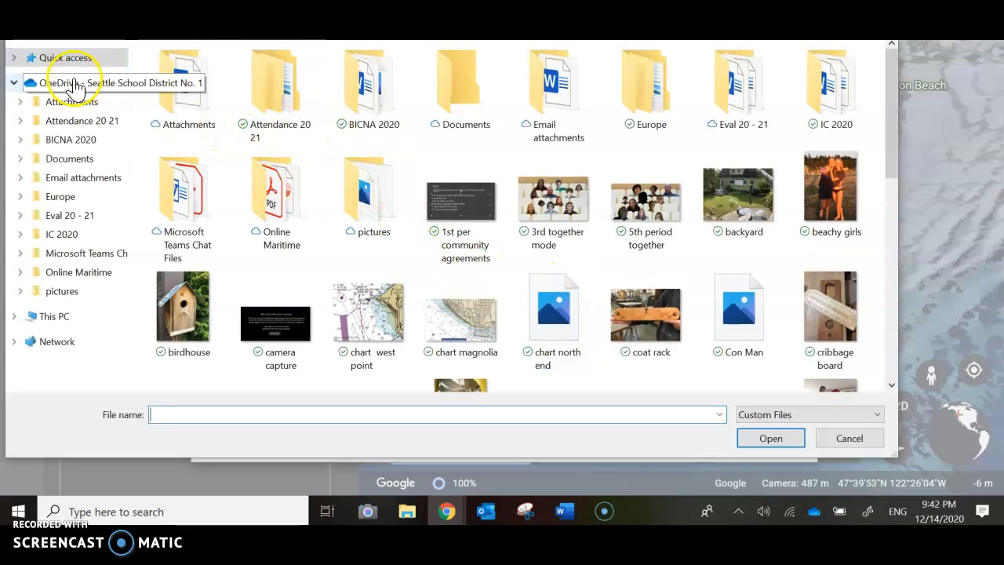
pyautogui.click(66, 60)
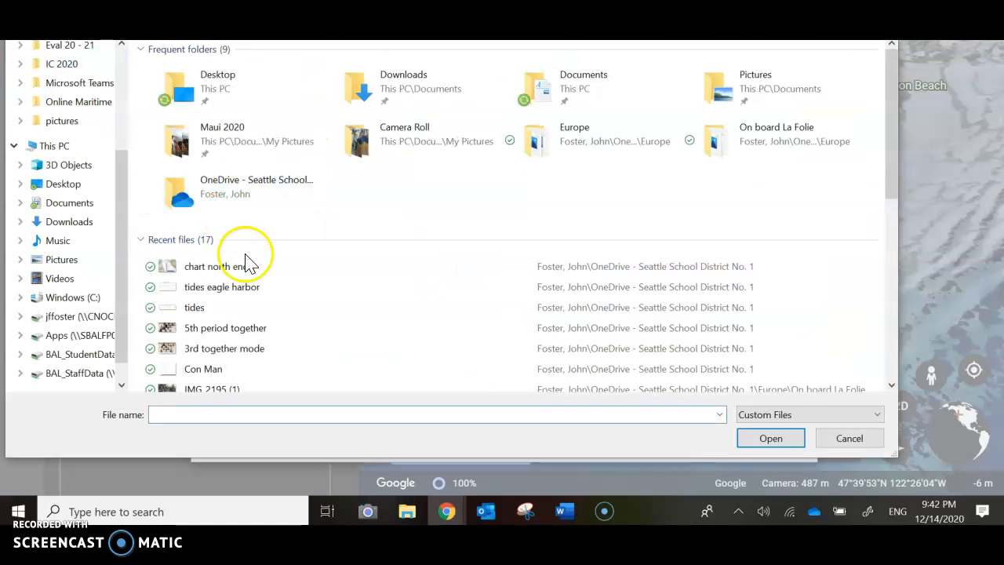
pyautogui.click(223, 270)
pyautogui.click(765, 437)
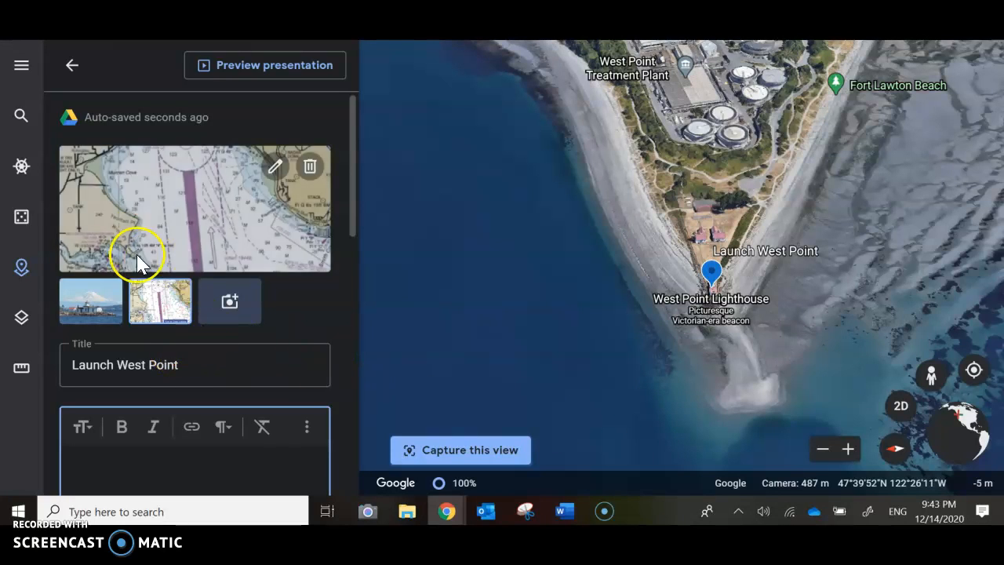
# Upload the recent file "tides eagle harbor" from the device as the placemark's third image.
pyautogui.click(229, 310)
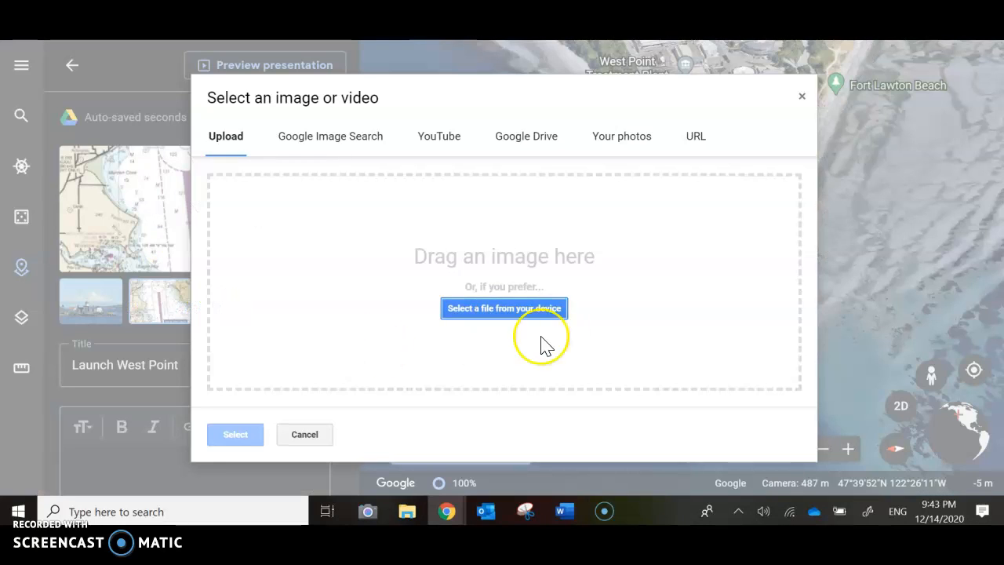
pyautogui.click(522, 320)
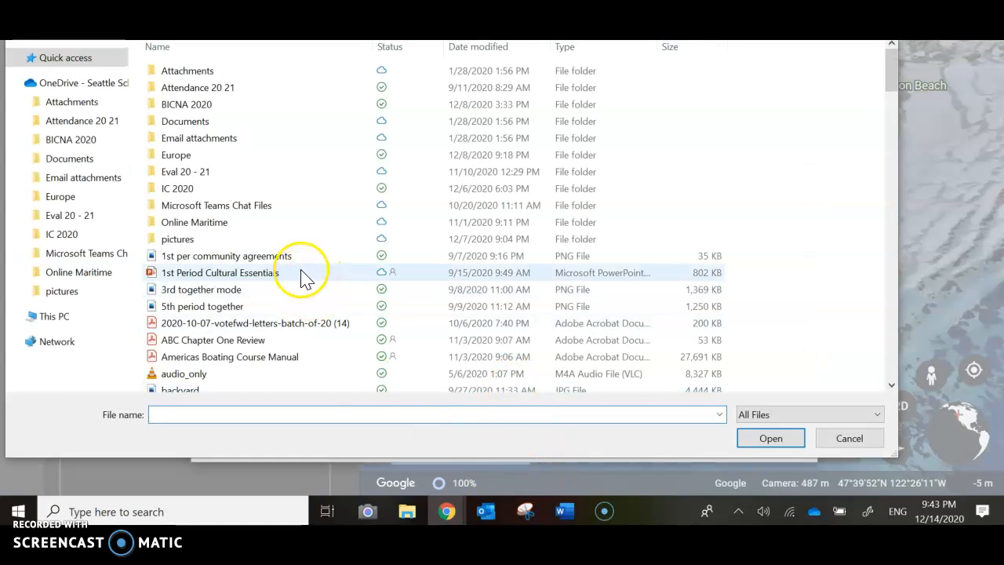
pyautogui.click(76, 66)
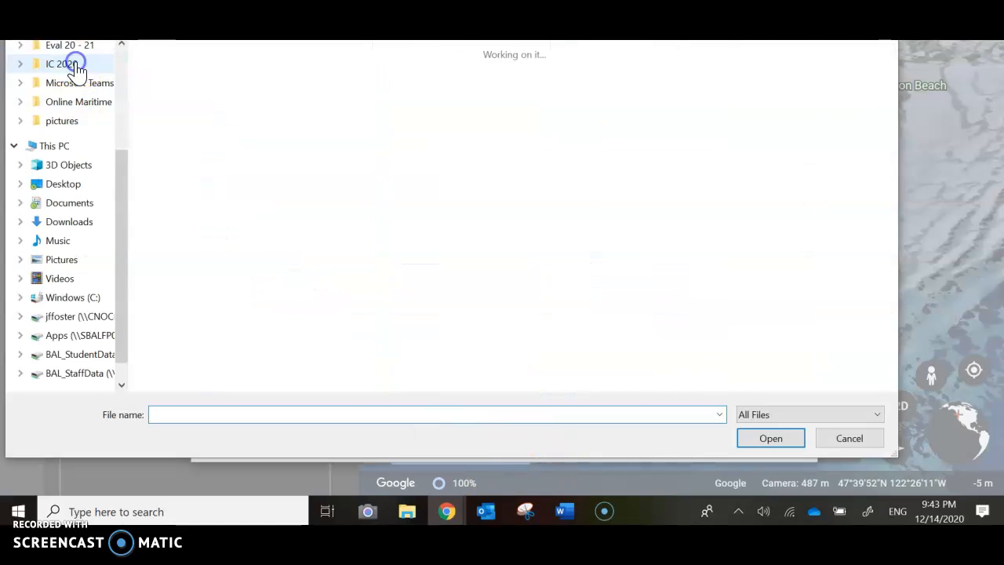
pyautogui.doubleClick(223, 287)
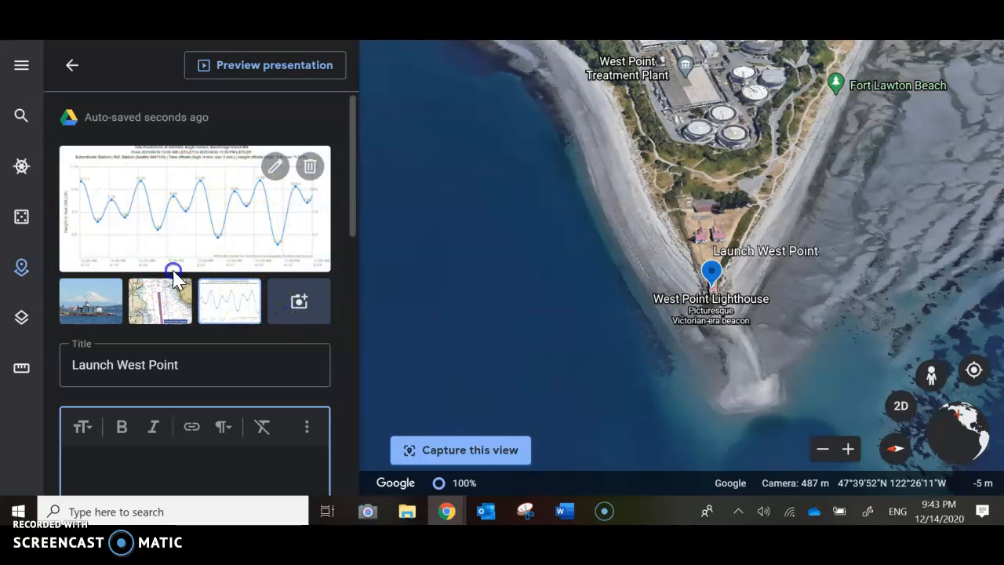
# Search YouTube for "west point downwind" and add the first result, the West Point kayak surfing video, to the placemark.
pyautogui.click(300, 308)
pyautogui.click(442, 137)
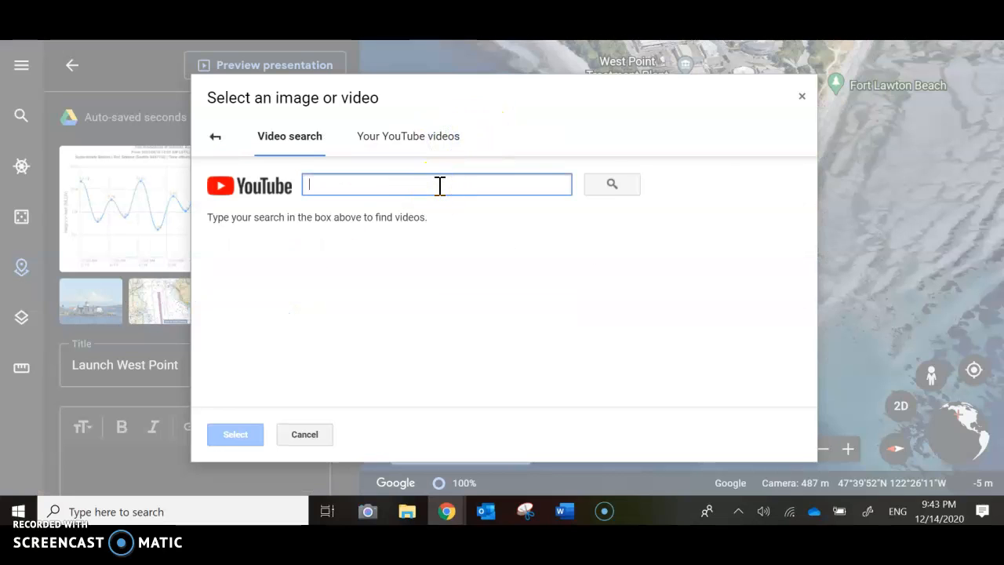
pyautogui.write('west point downwind')
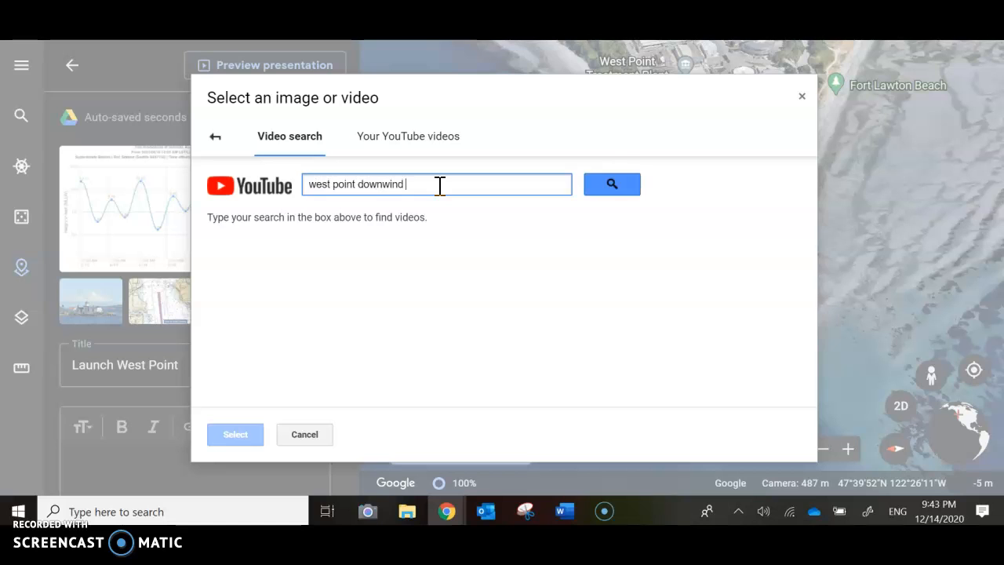
pyautogui.press('Return')
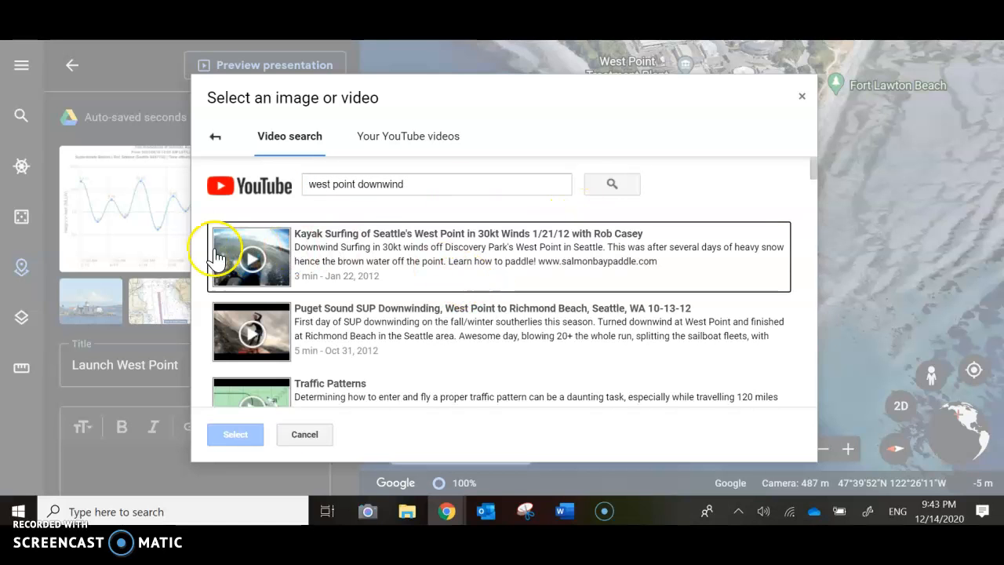
pyautogui.doubleClick(348, 253)
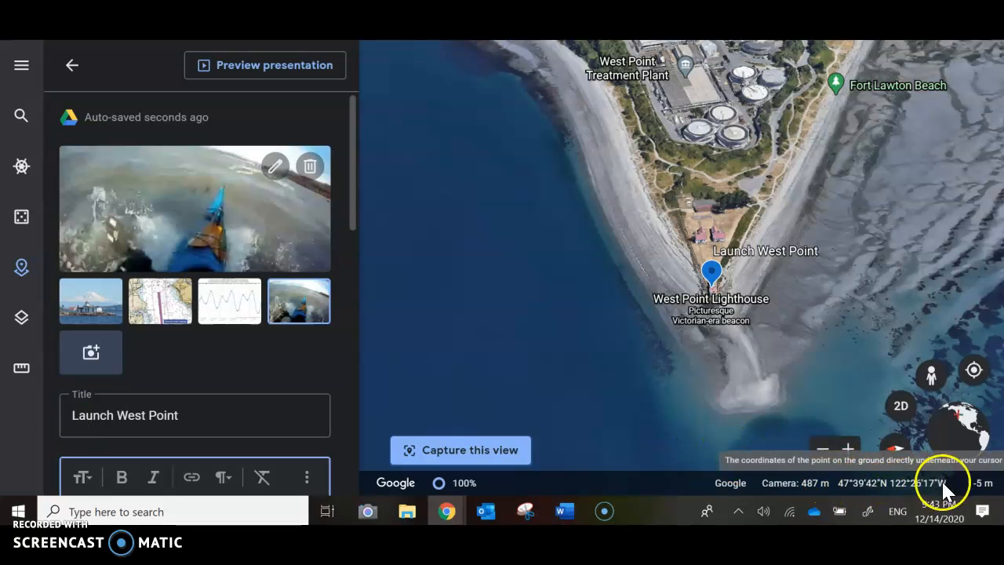
# Set the latitude/longitude formatting to Decimal and save the settings.
pyautogui.click(23, 66)
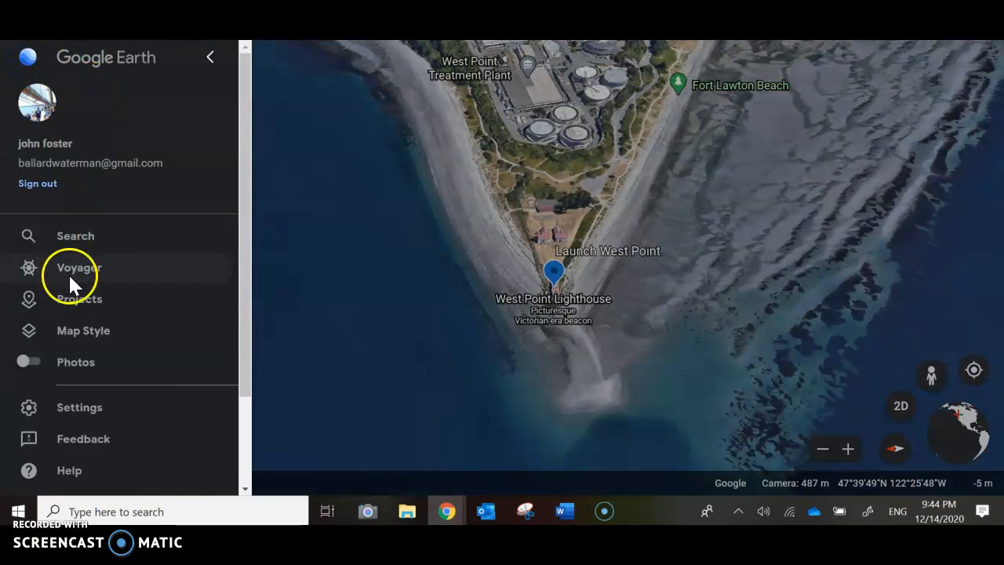
pyautogui.click(71, 405)
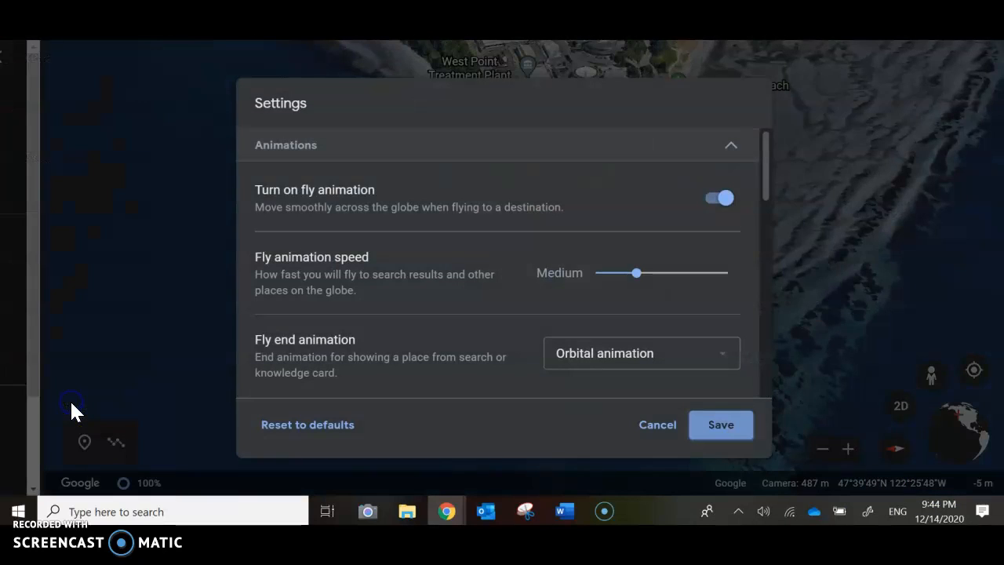
pyautogui.scroll(-5, 317, 309)
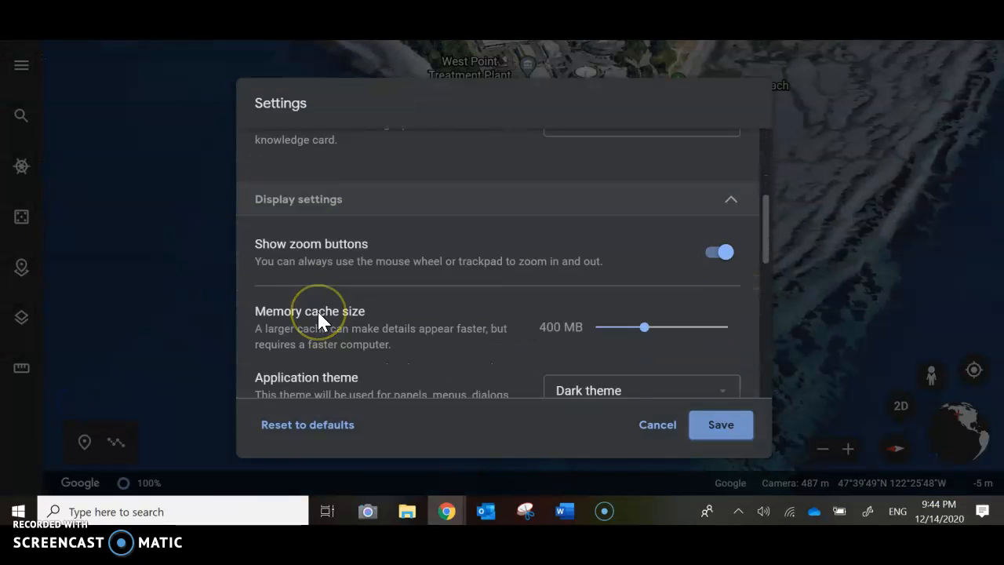
pyautogui.scroll(-3, 317, 309)
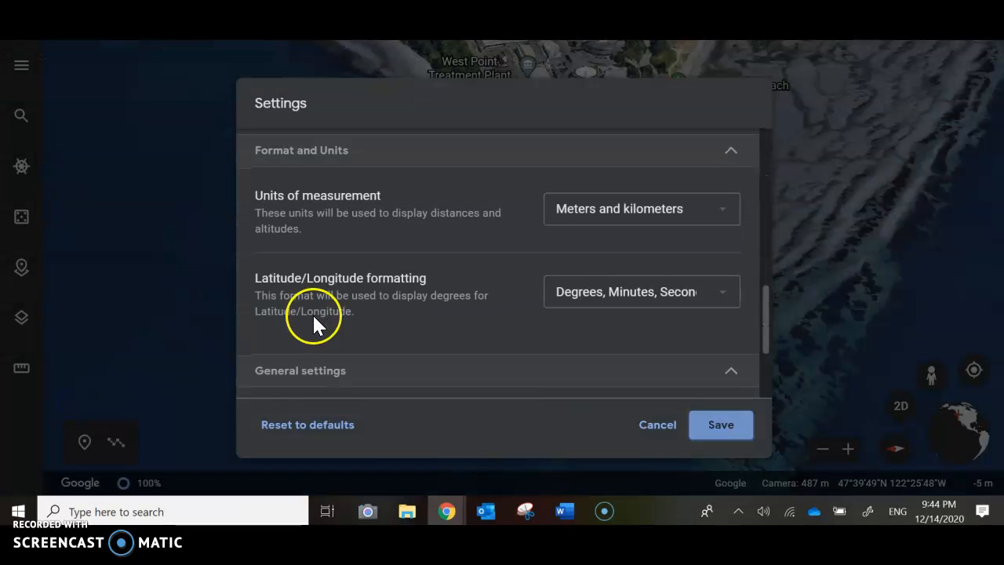
pyautogui.click(712, 298)
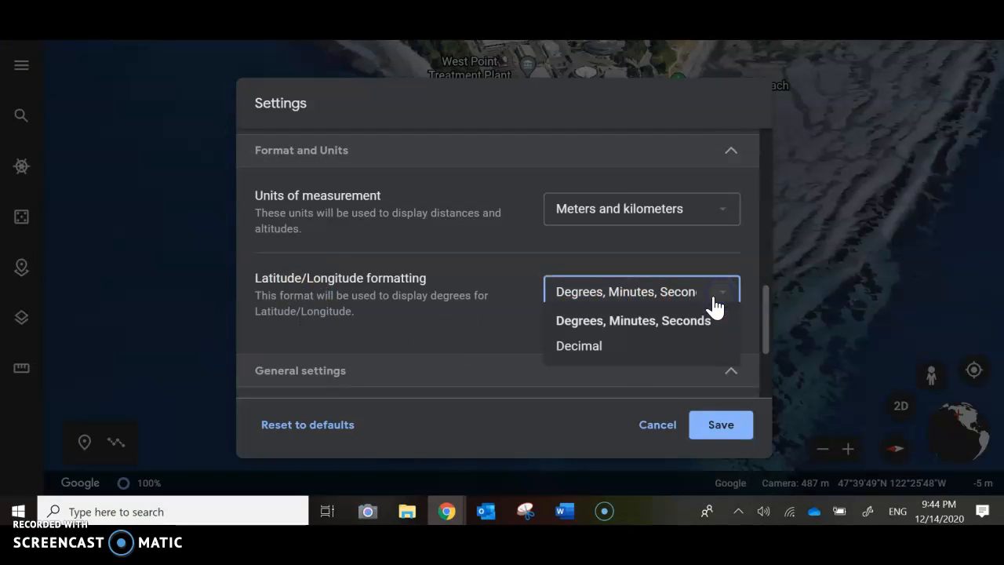
pyautogui.click(629, 353)
pyautogui.click(724, 422)
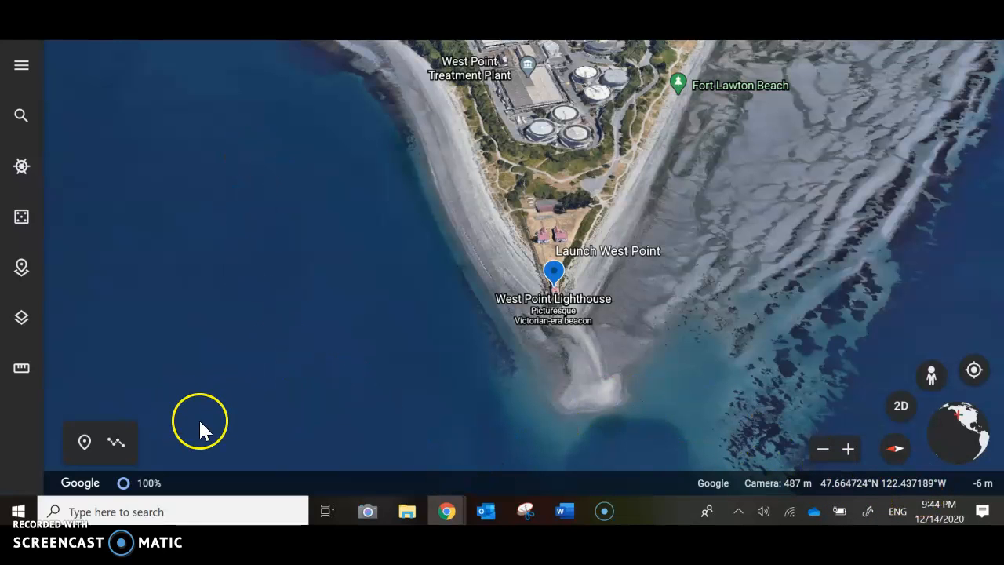
# Return to editing the Launch West Point placemark and reorient the map around West Point to face north.
pyautogui.click(20, 266)
pyautogui.scroll(-3, 148, 343)
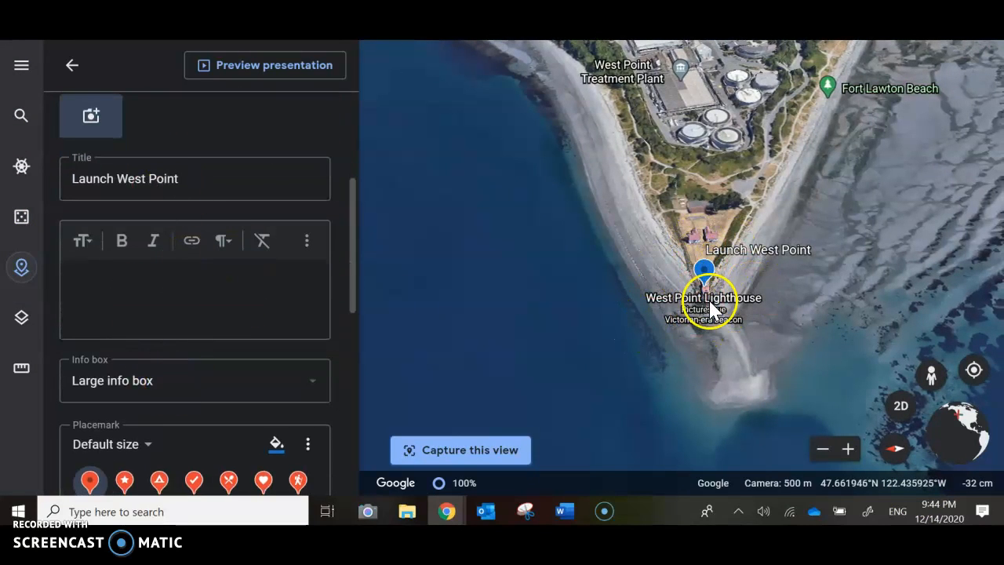
pyautogui.moveTo(809, 274); pyautogui.dragTo(664, 336)
pyautogui.scroll(-3, 664, 336)
pyautogui.moveTo(642, 300); pyautogui.dragTo(735, 263)
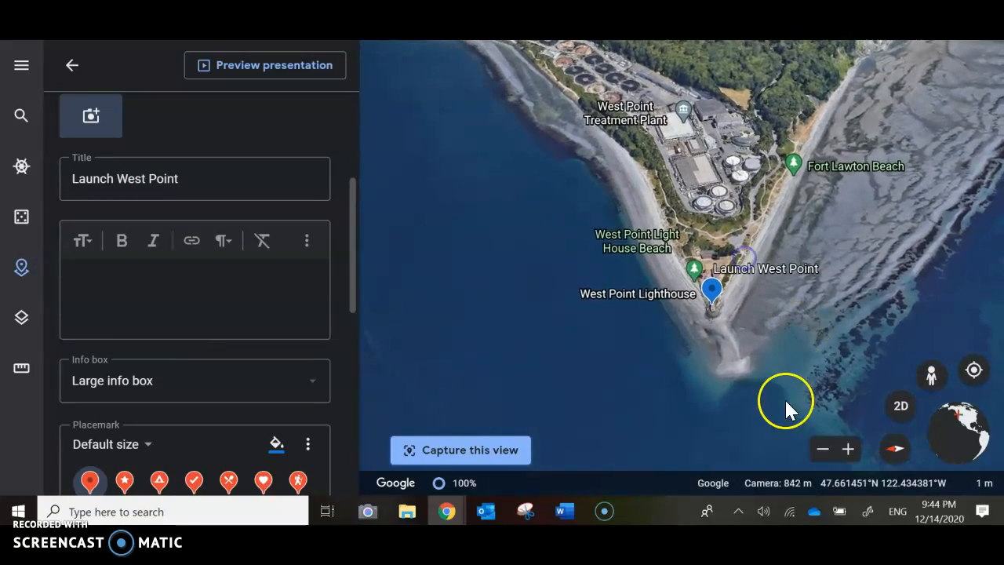
pyautogui.click(896, 449)
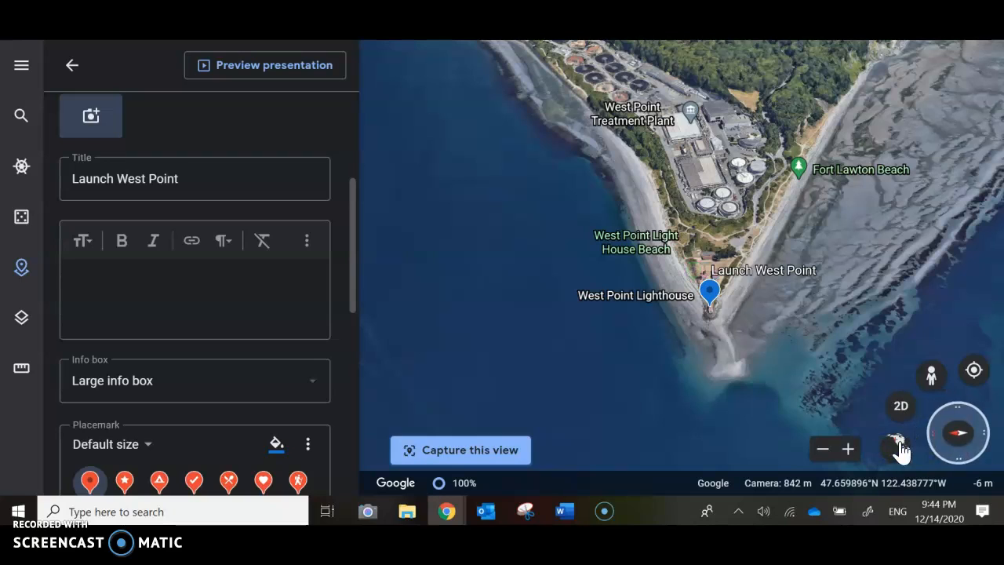
pyautogui.click(961, 409)
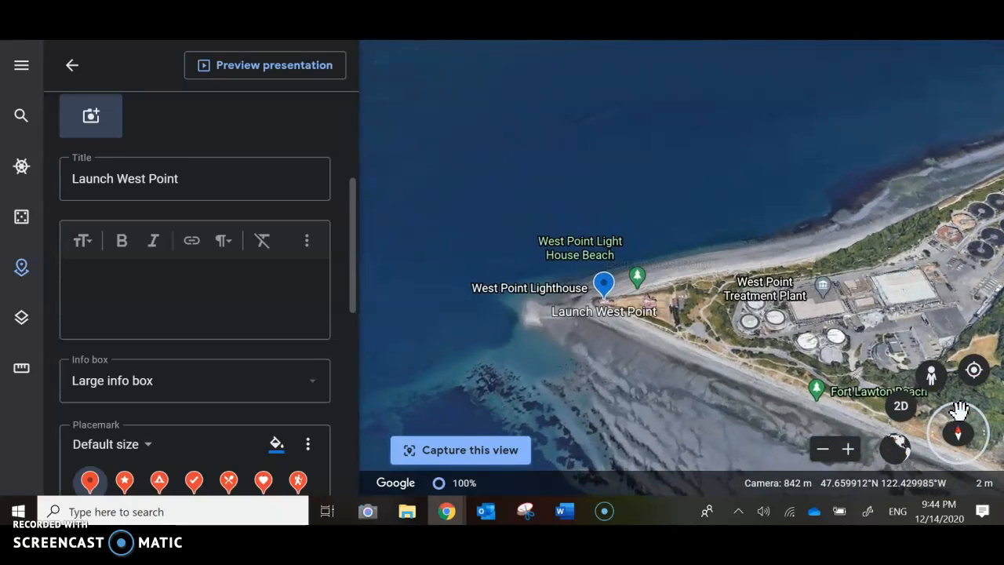
pyautogui.moveTo(908, 359); pyautogui.dragTo(893, 301)
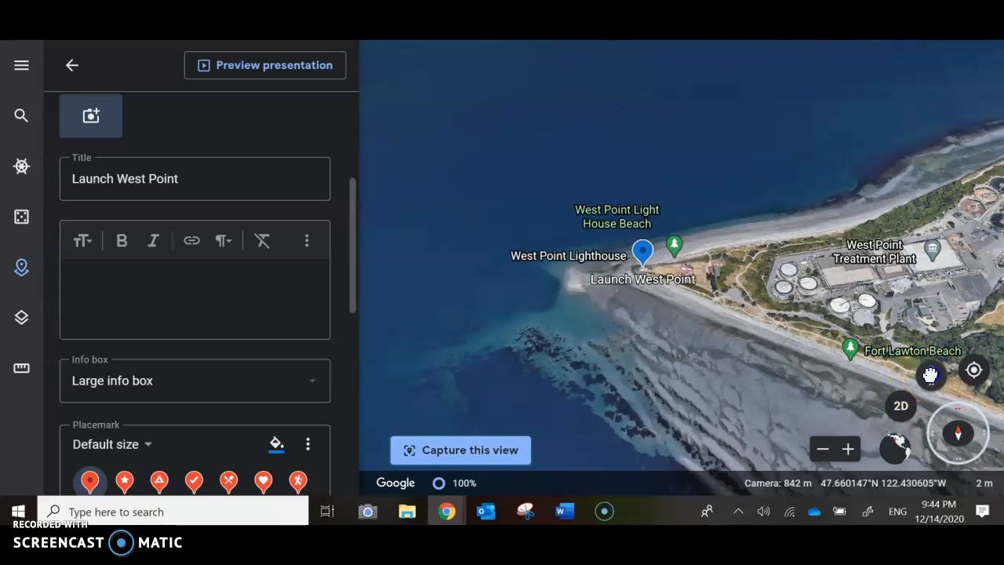
# Enter Street View on the water just off West Point, face the lighthouse, and capture it as the placemark's view.
pyautogui.click(930, 375)
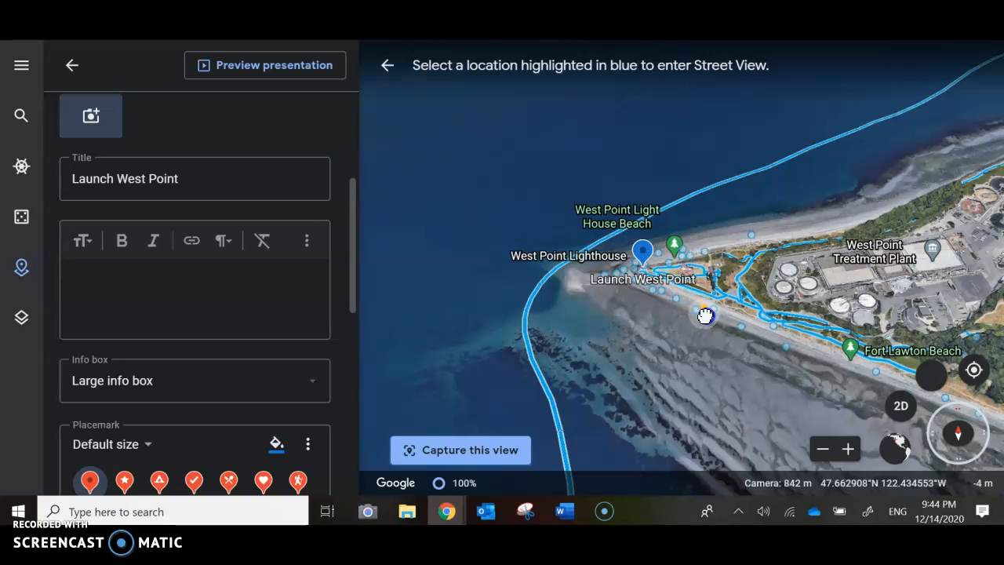
pyautogui.click(592, 243)
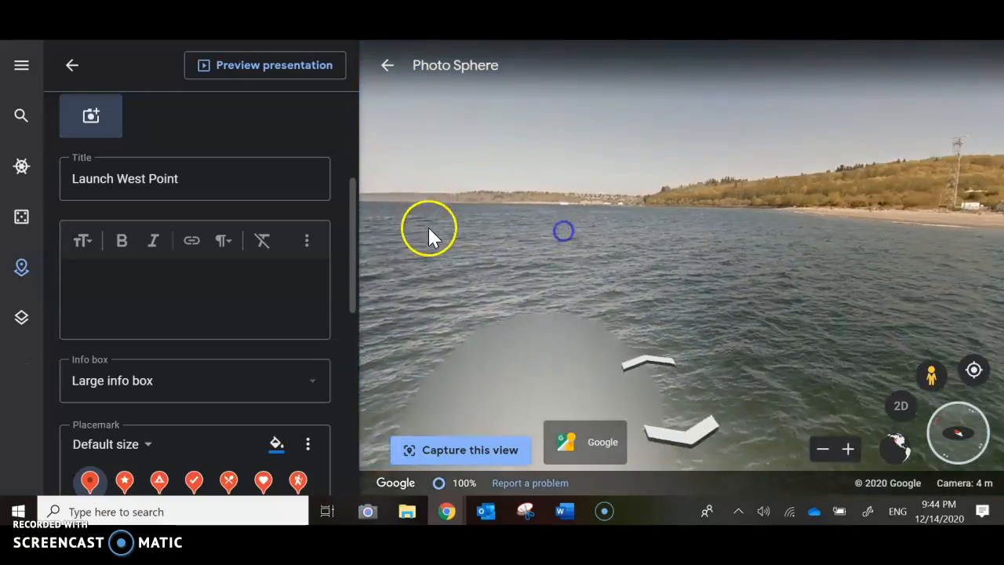
pyautogui.moveTo(722, 258); pyautogui.dragTo(520, 289)
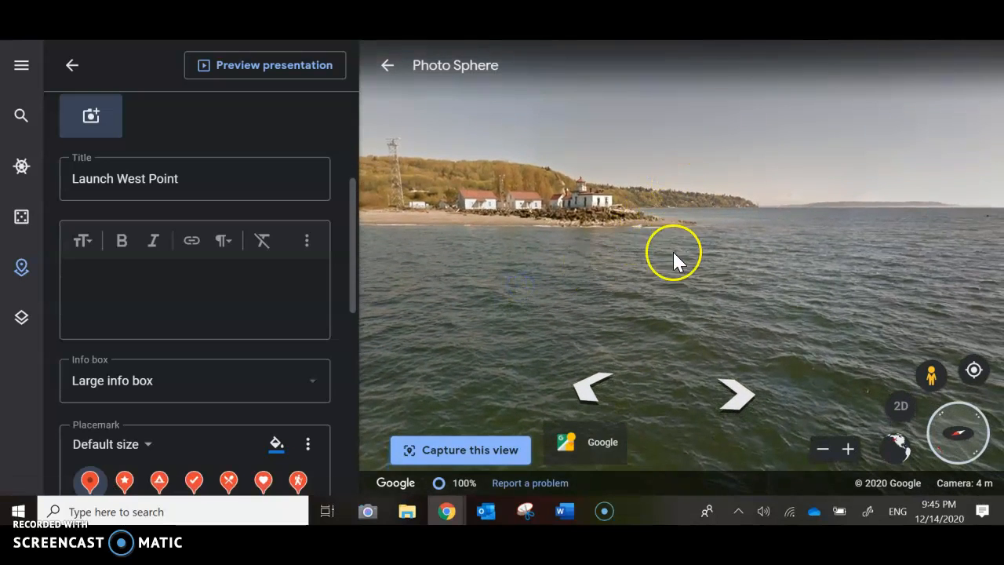
pyautogui.moveTo(672, 250); pyautogui.dragTo(684, 309)
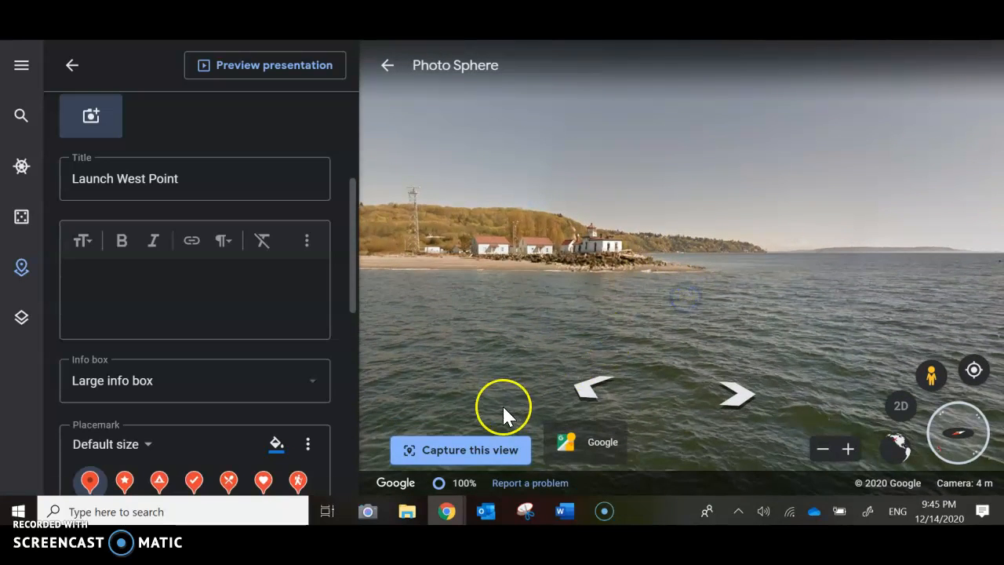
pyautogui.click(470, 445)
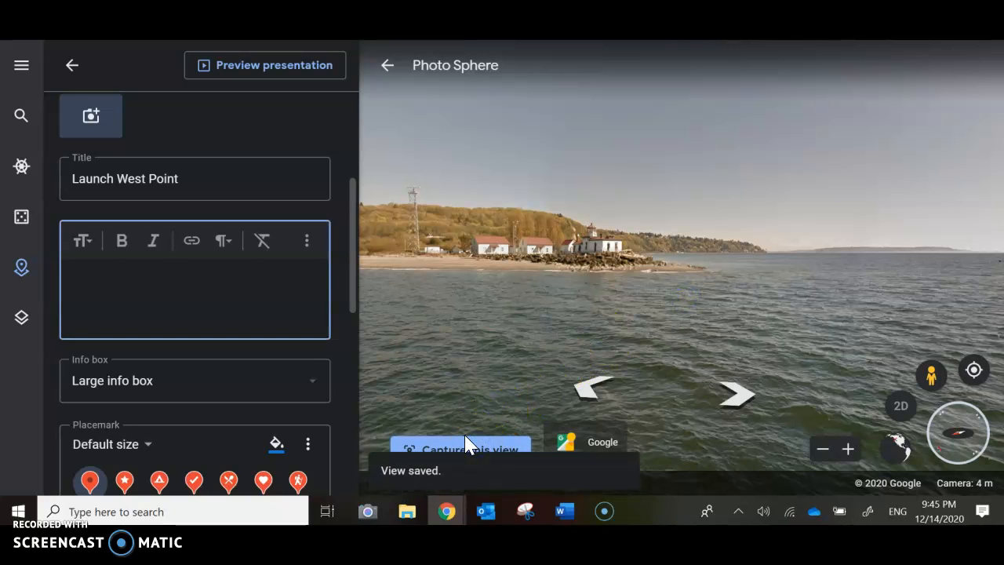
# Adjust the Photo Sphere position near the lighthouse, recapture the placemark's view, and return to the project's feature list.
pyautogui.click(745, 397)
pyautogui.click(734, 398)
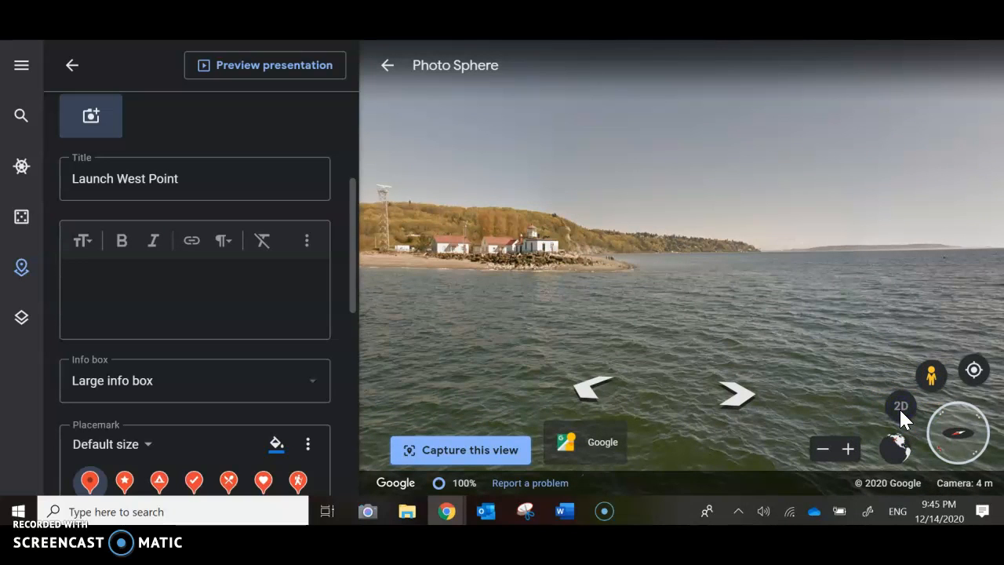
pyautogui.click(879, 350)
pyautogui.click(509, 449)
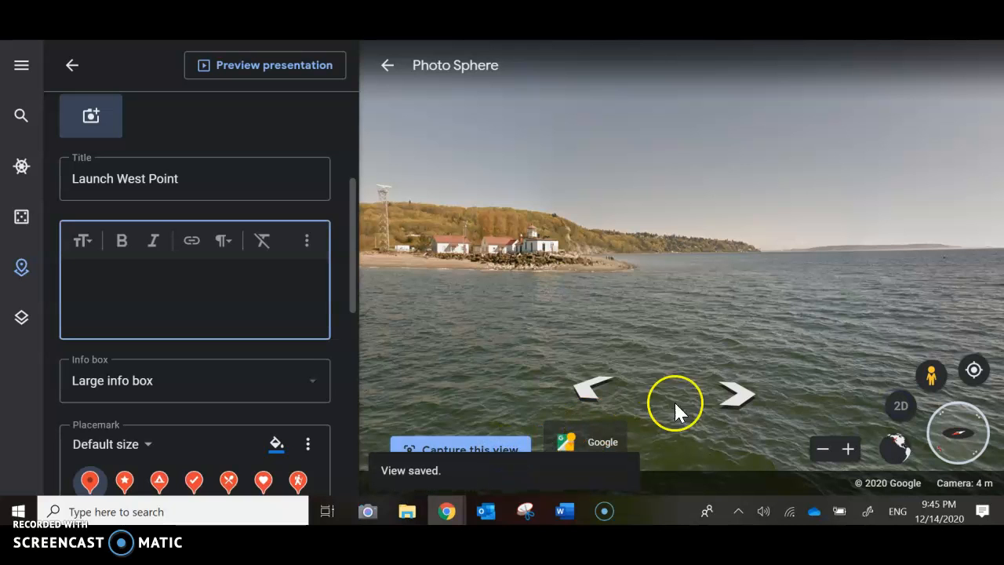
pyautogui.click(809, 343)
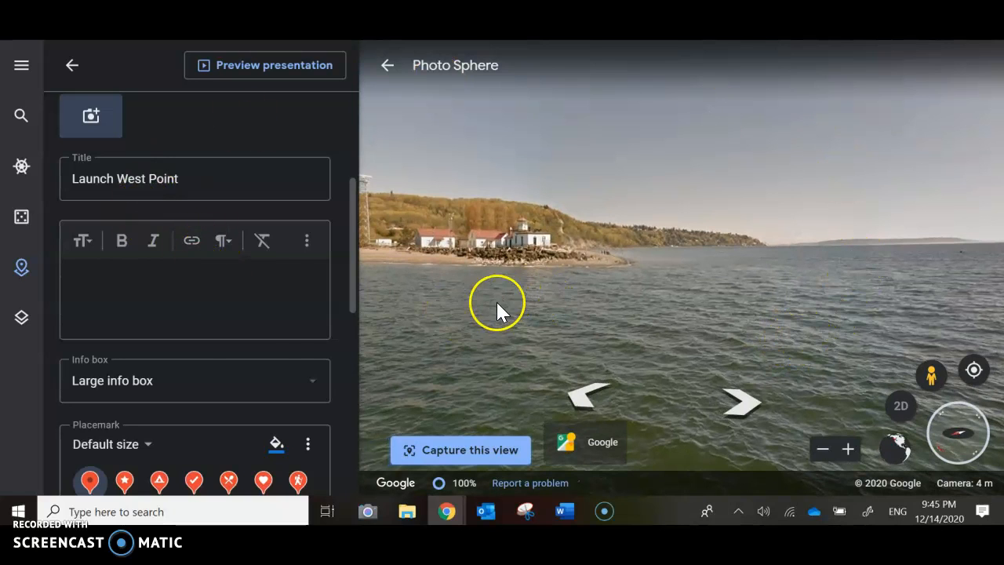
pyautogui.click(79, 66)
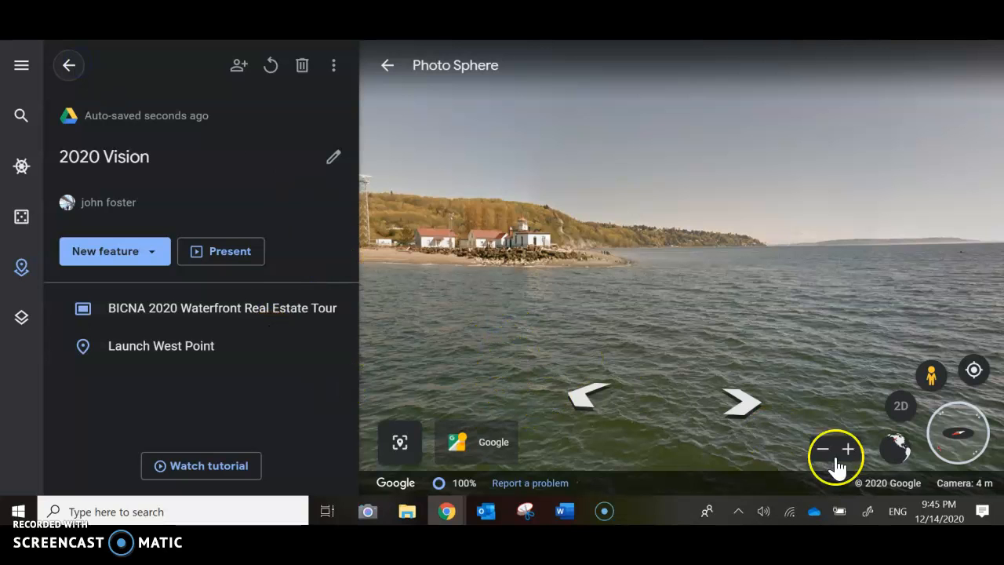
# Search for "perkins lane, wa" as a new place, inspect the shoreline around it, and dismiss its info card.
pyautogui.scroll(-3, 692, 277)
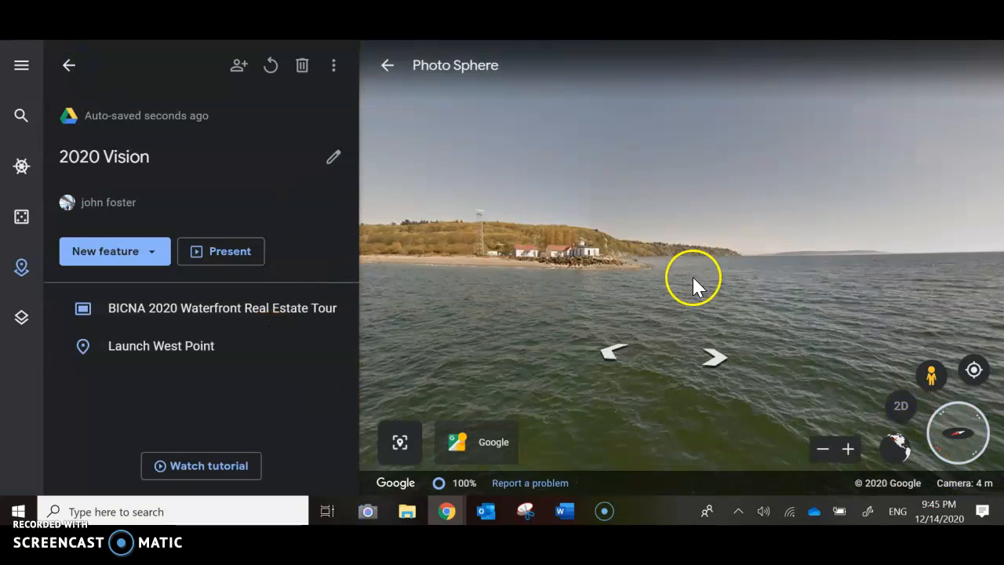
pyautogui.scroll(3, 690, 281)
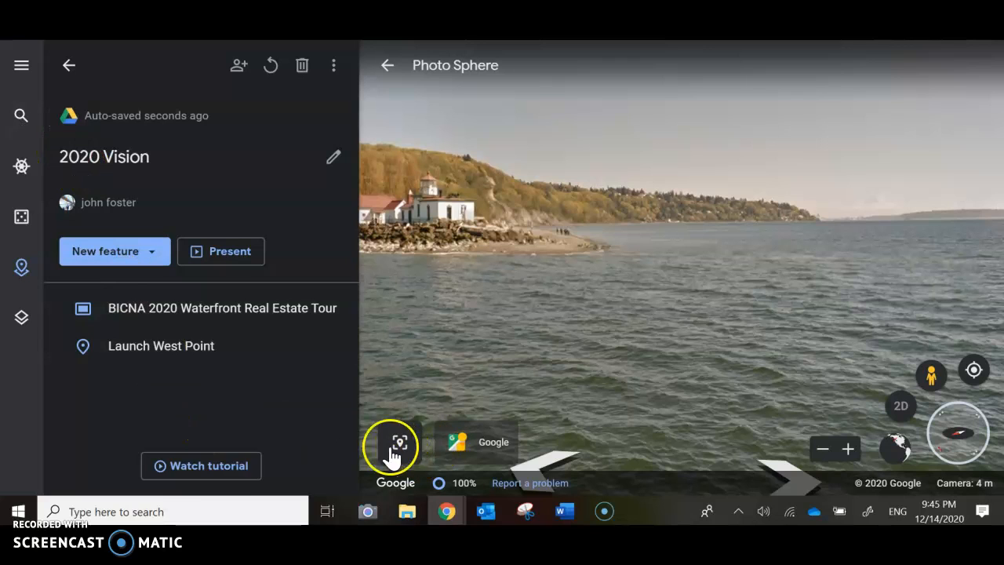
pyautogui.click(128, 256)
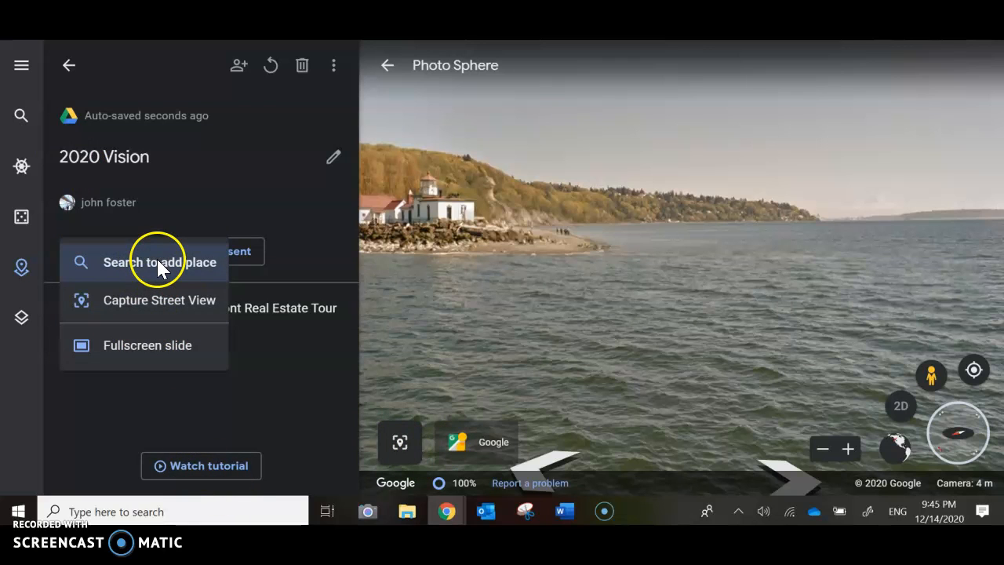
pyautogui.click(158, 260)
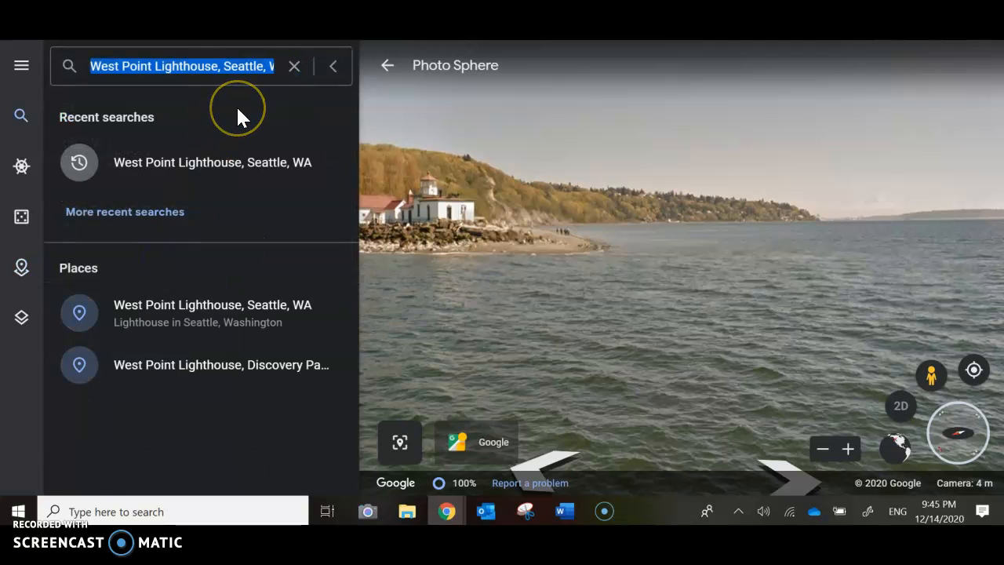
pyautogui.write('perkins lane,')
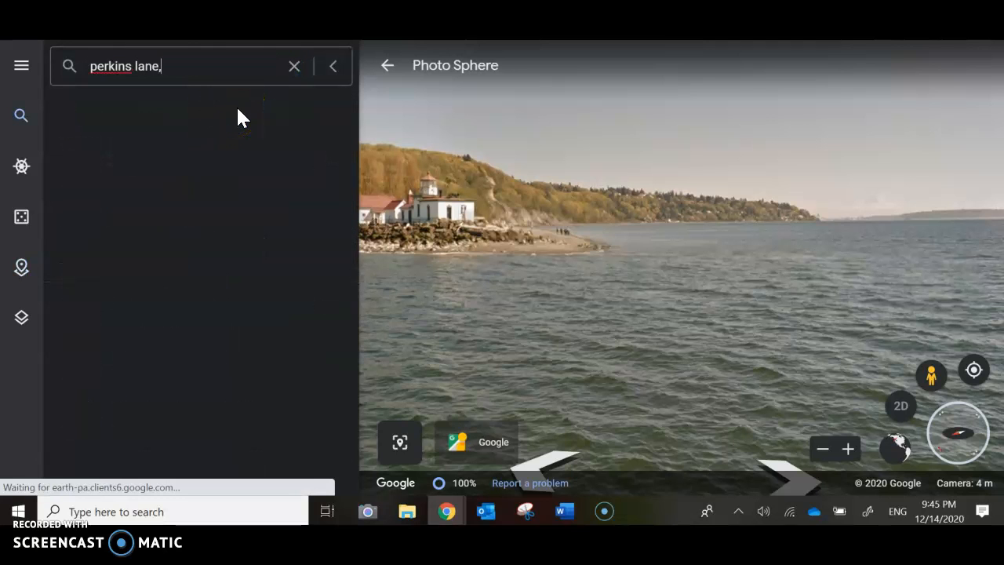
pyautogui.write(' wa')
pyautogui.press('Return')
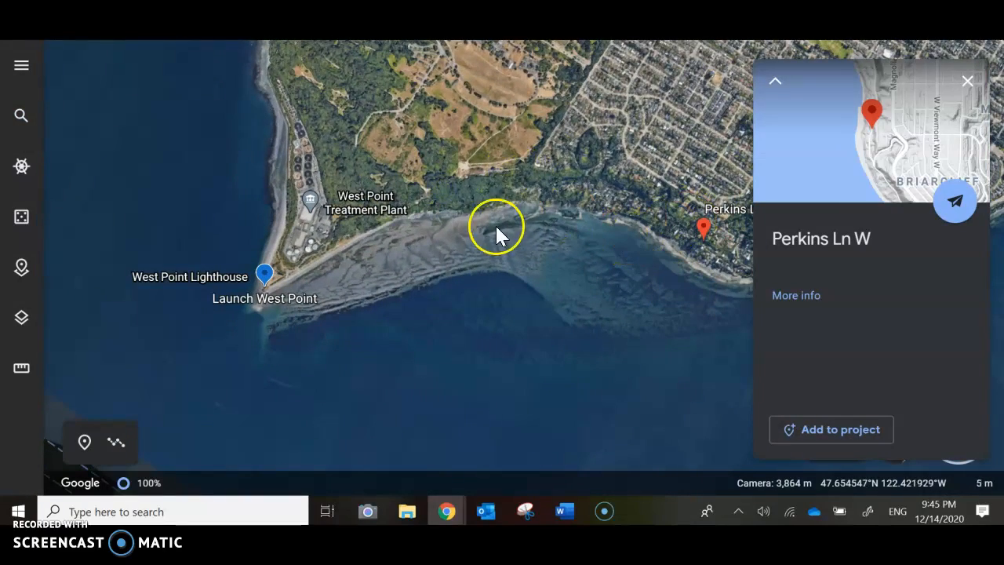
pyautogui.moveTo(301, 330); pyautogui.dragTo(276, 295)
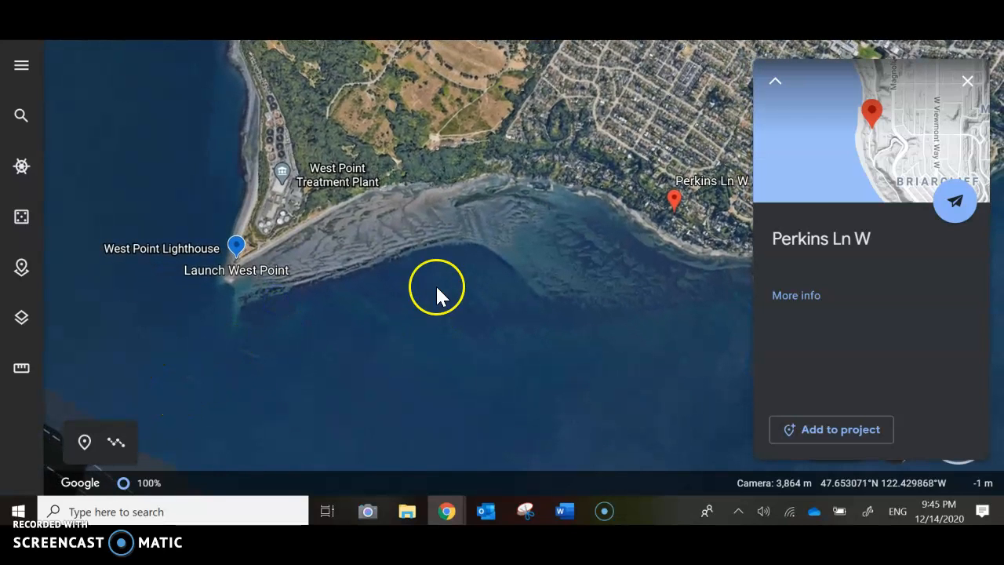
pyautogui.click(966, 82)
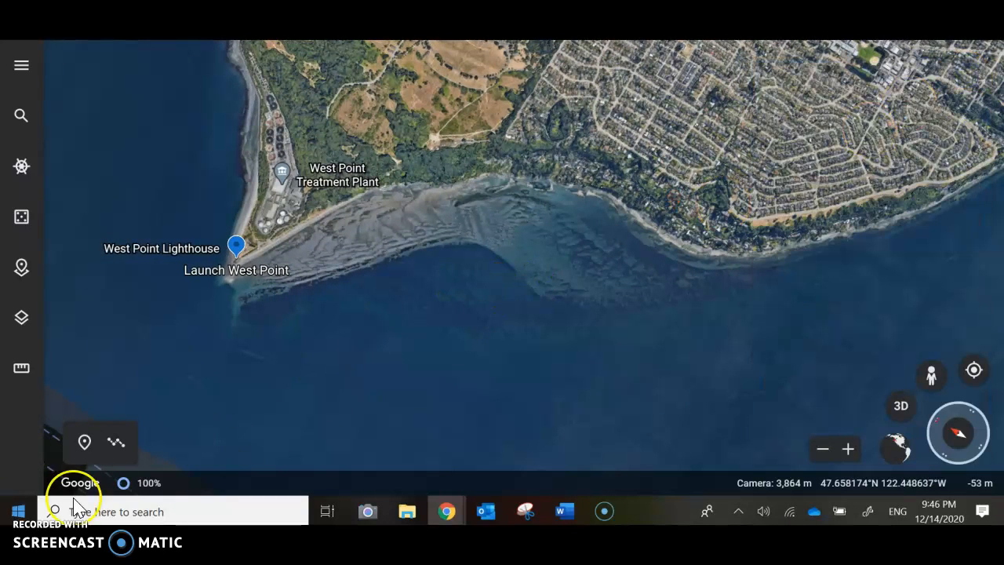
# Draw a straight line from the Launch West Point placemark to the beach below Magnolia Bluff and finish it.
pyautogui.click(115, 444)
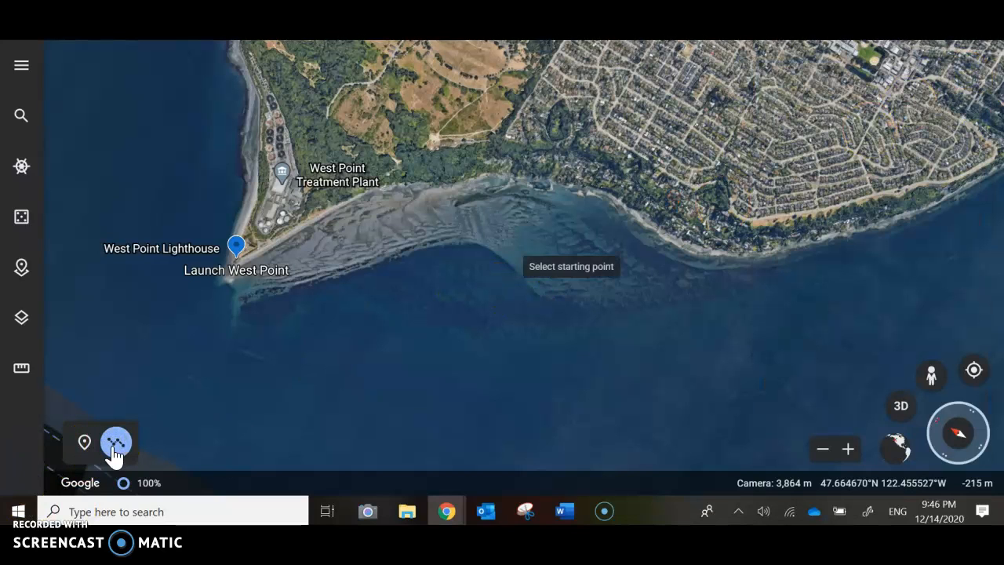
pyautogui.click(238, 269)
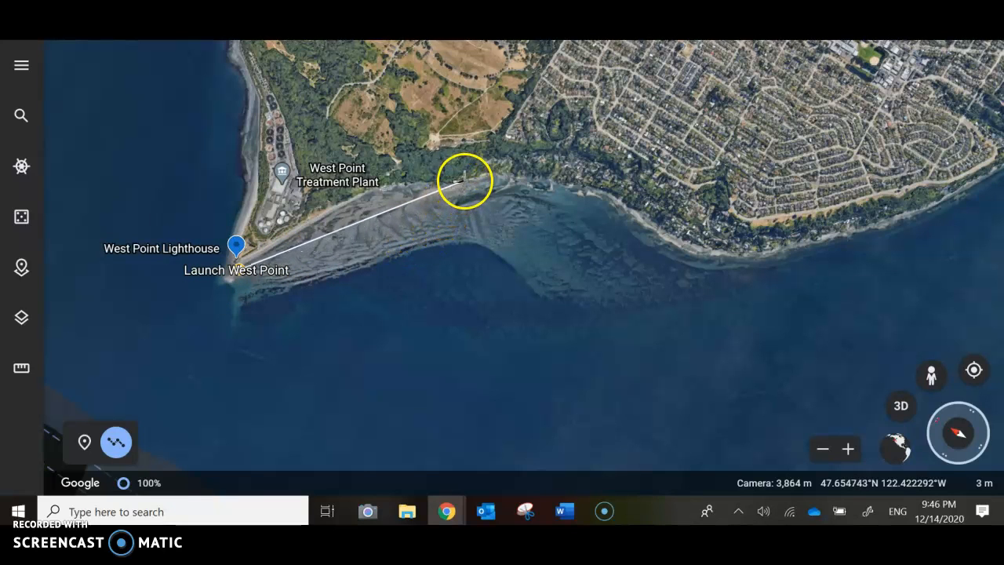
pyautogui.click(462, 180)
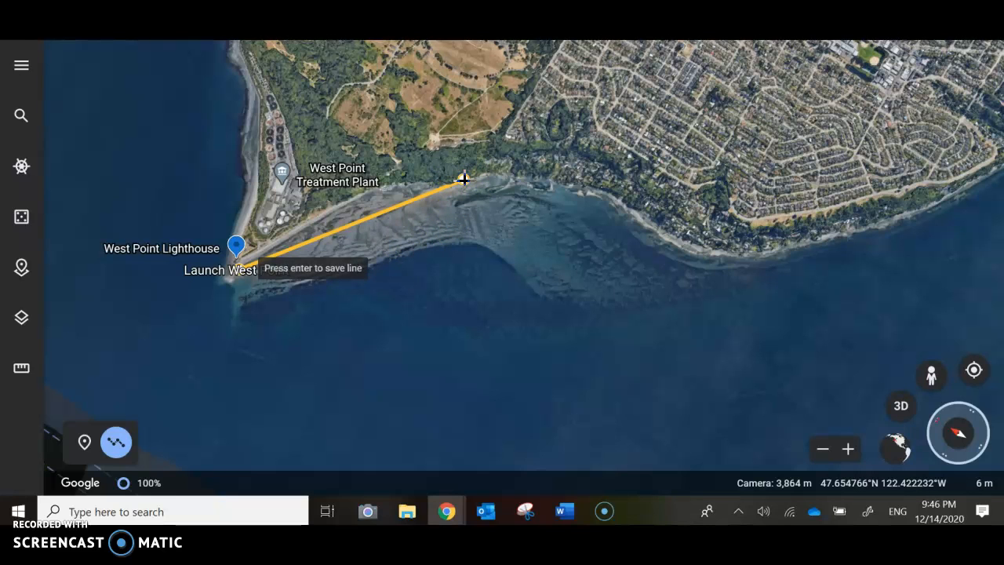
pyautogui.press('Return')
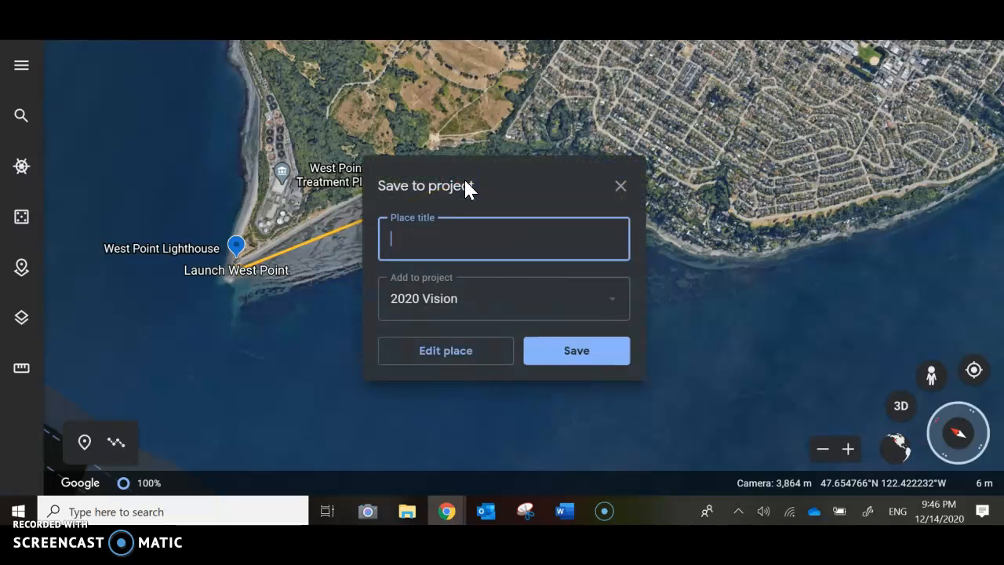
# Title the line "West Point to Property #1" and save it to the 2020 Vision project.
pyautogui.write('West Point to P')
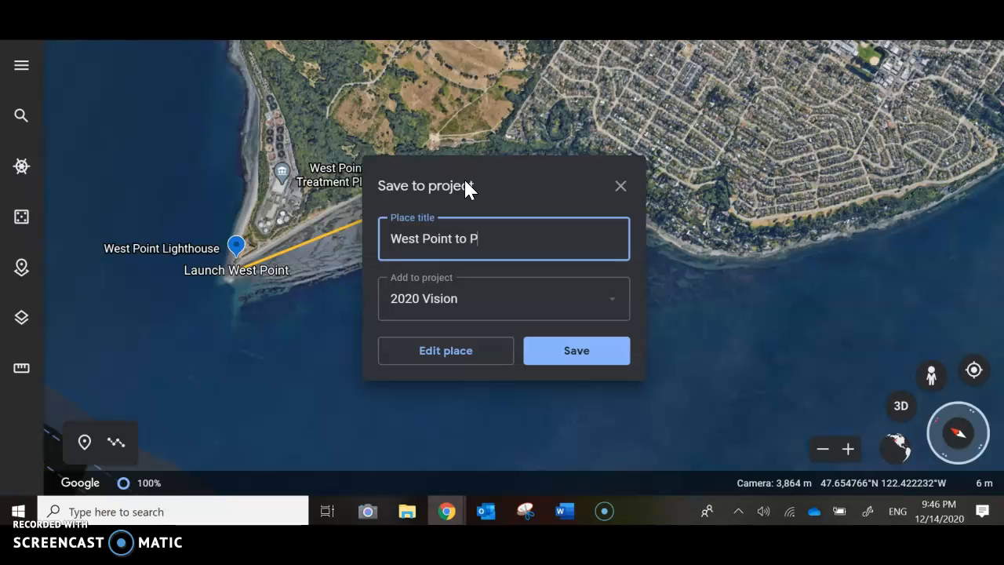
pyautogui.write('roperty #1')
pyautogui.press('BackSpace')
pyautogui.write('1')
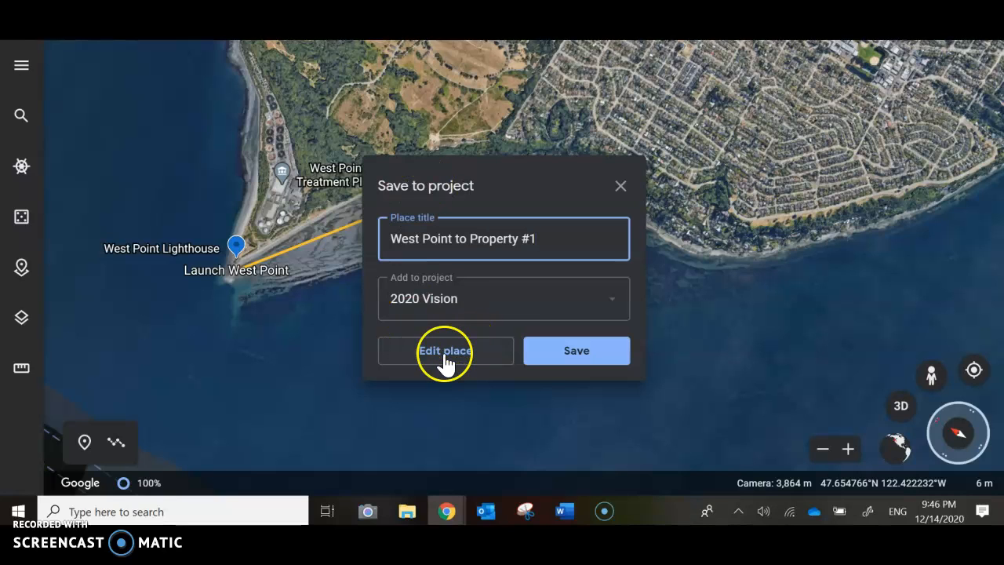
pyautogui.click(572, 359)
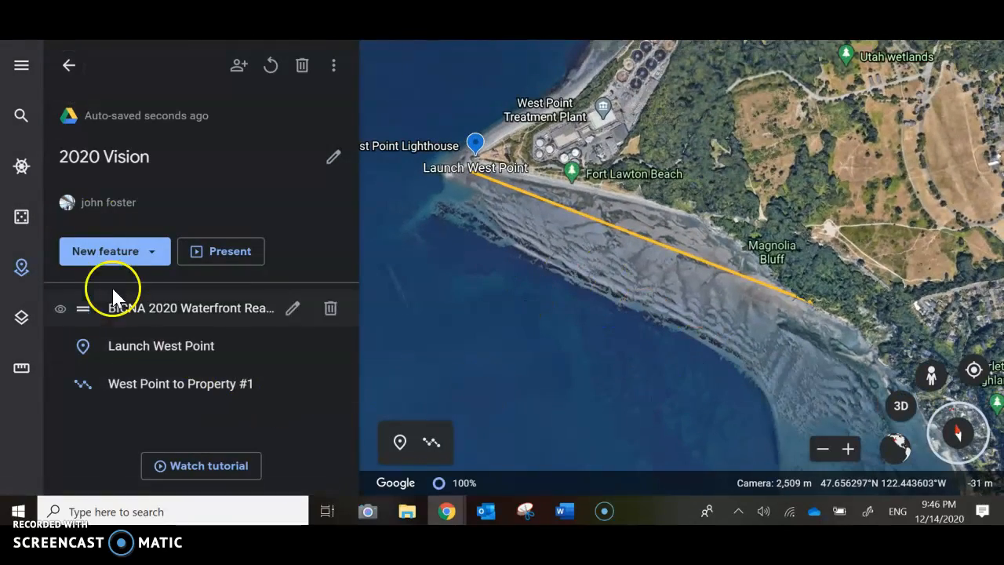
# Add a placemark titled "Property #1" at the beach end of the route line, save it to 2020 Vision and open it for editing.
pyautogui.click(138, 252)
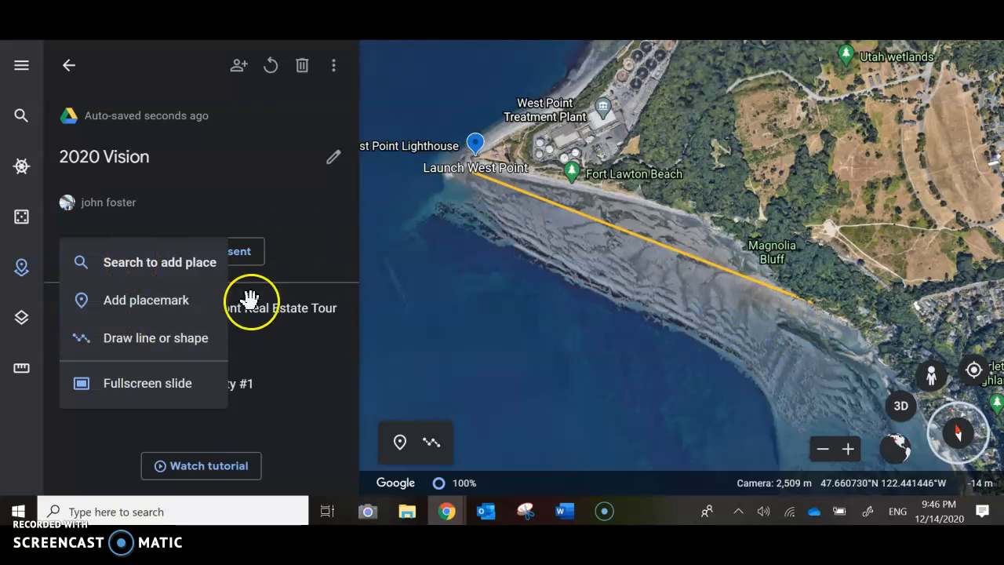
pyautogui.click(177, 300)
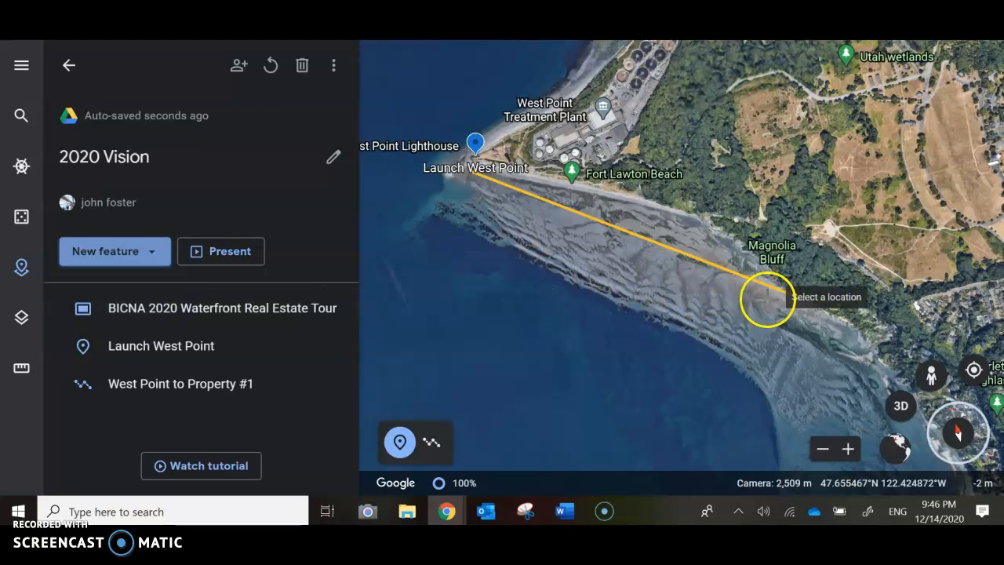
pyautogui.click(813, 306)
pyautogui.click(601, 244)
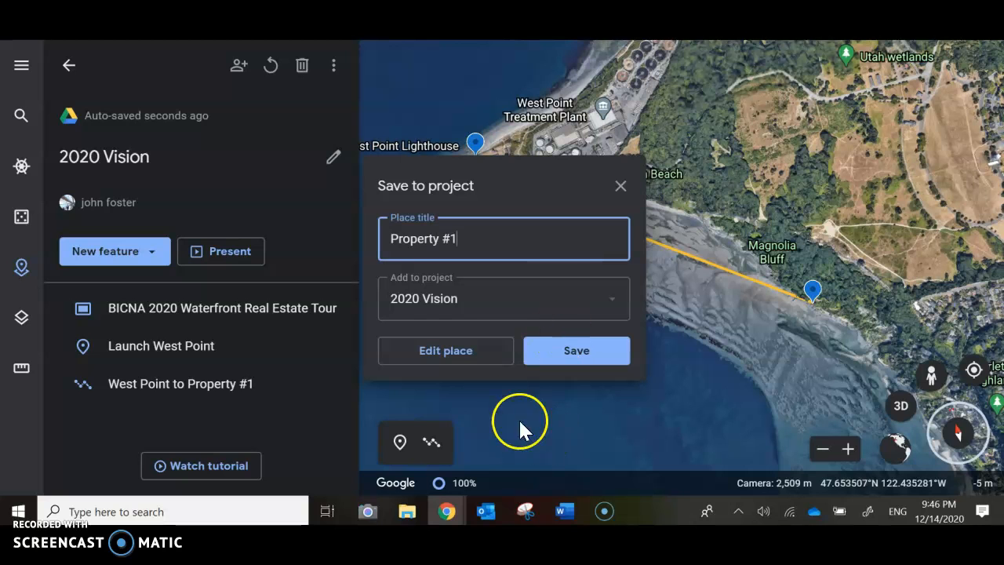
pyautogui.click(449, 353)
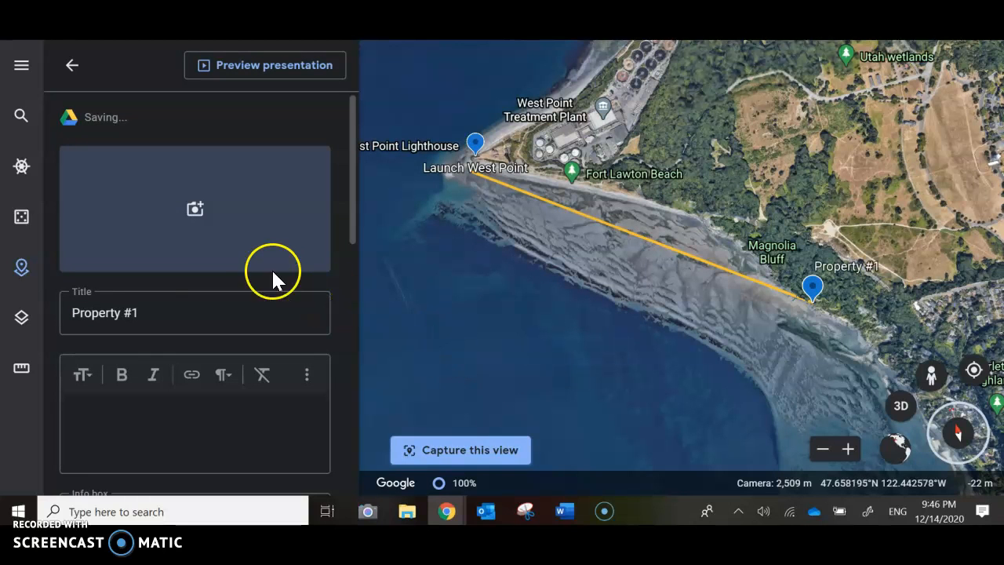
# Open the placemark's image-by-URL entry, copy the web address of the Zillow waterfront listing, and return to the image picker.
pyautogui.click(196, 214)
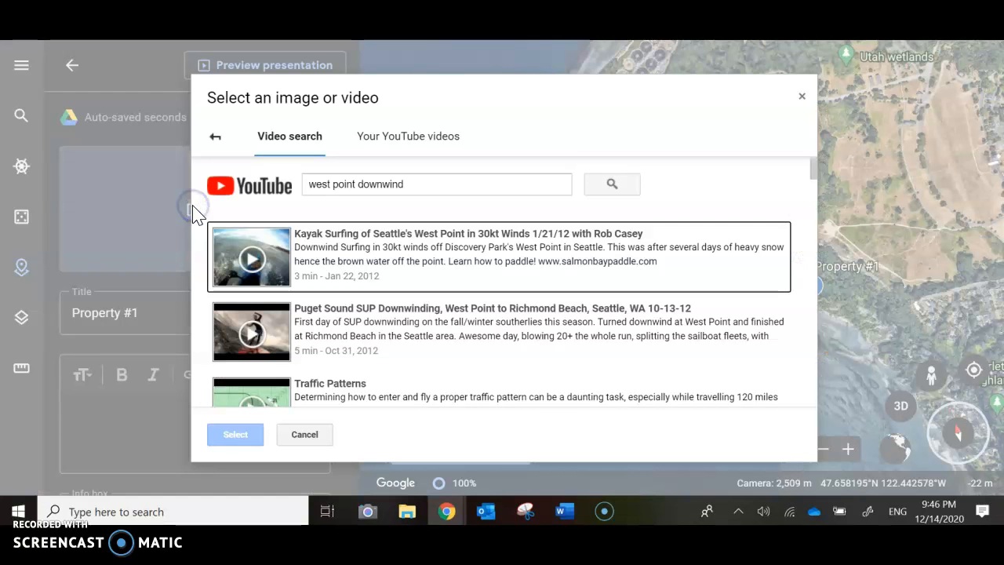
pyautogui.click(215, 138)
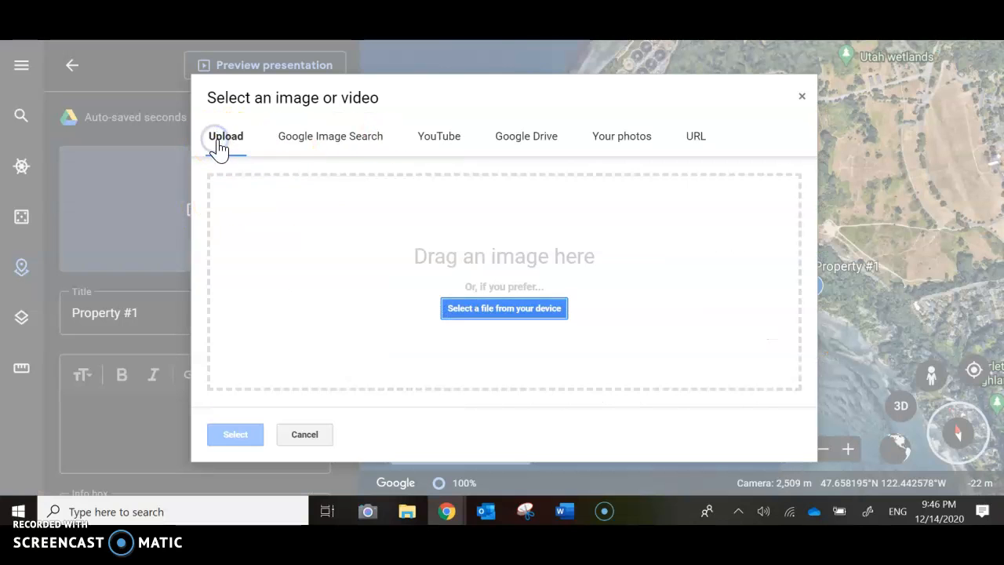
pyautogui.click(694, 139)
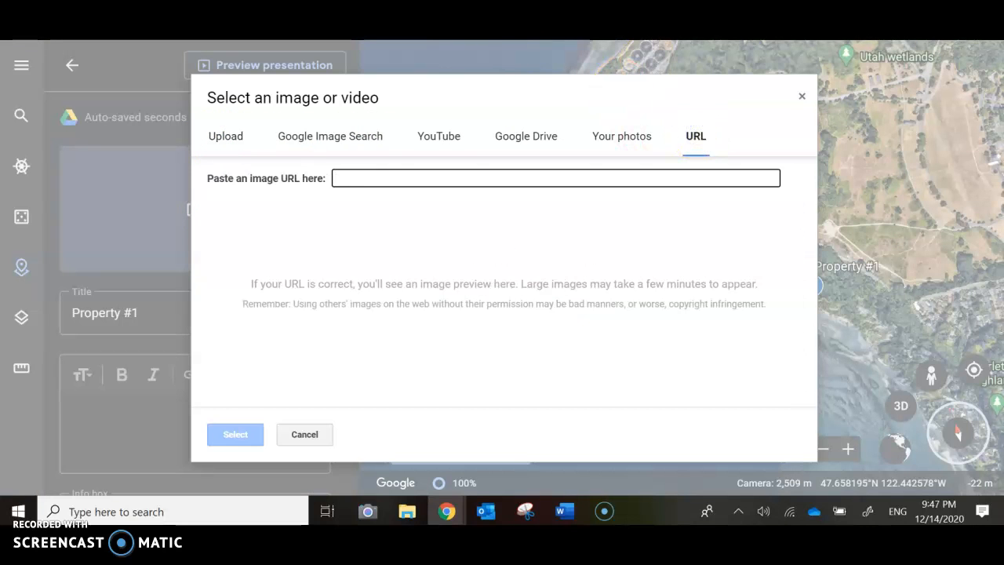
pyautogui.hotkey('ctrl', 'Tab')
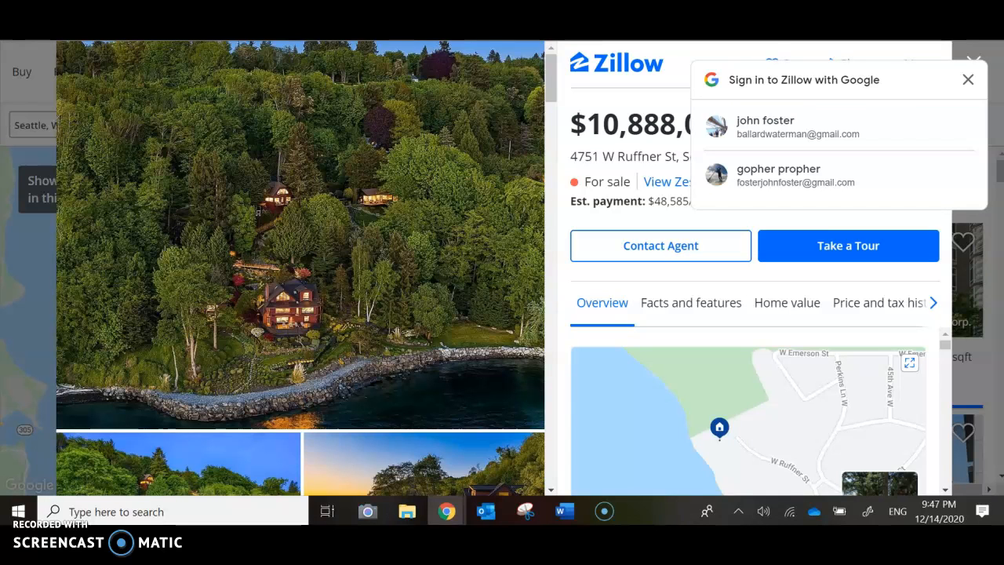
pyautogui.rightClick(162, 9)
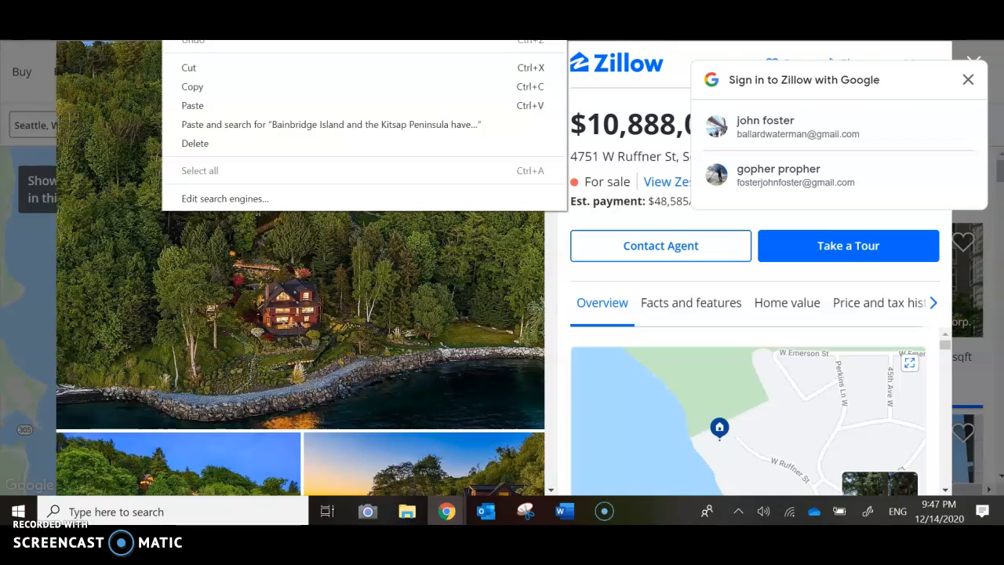
pyautogui.click(196, 87)
pyautogui.hotkey('alt', 'Tab')
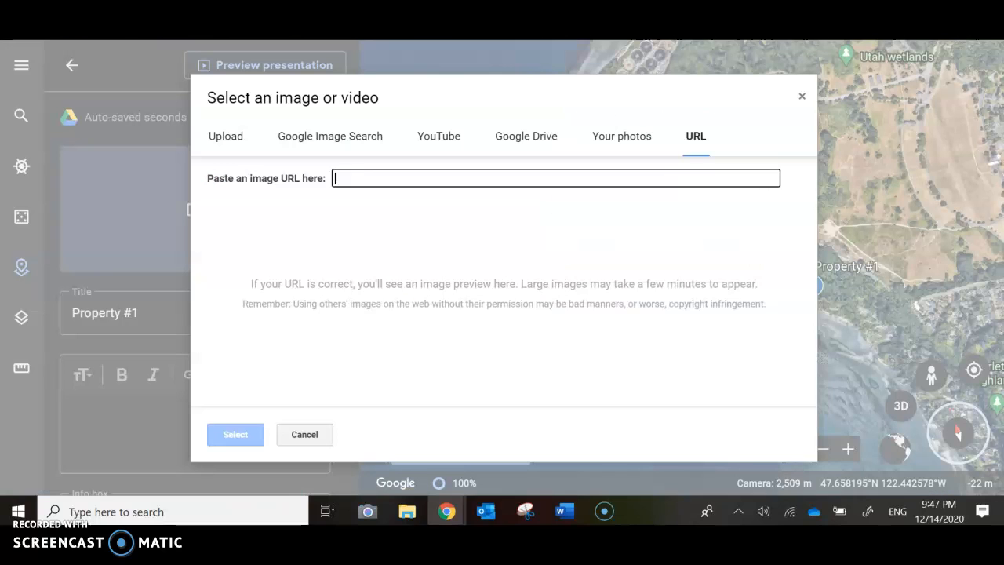
# Try to use the copied Zillow listing URL as the placemark's image and close the image picker.
pyautogui.click(556, 180)
pyautogui.rightClick(556, 180)
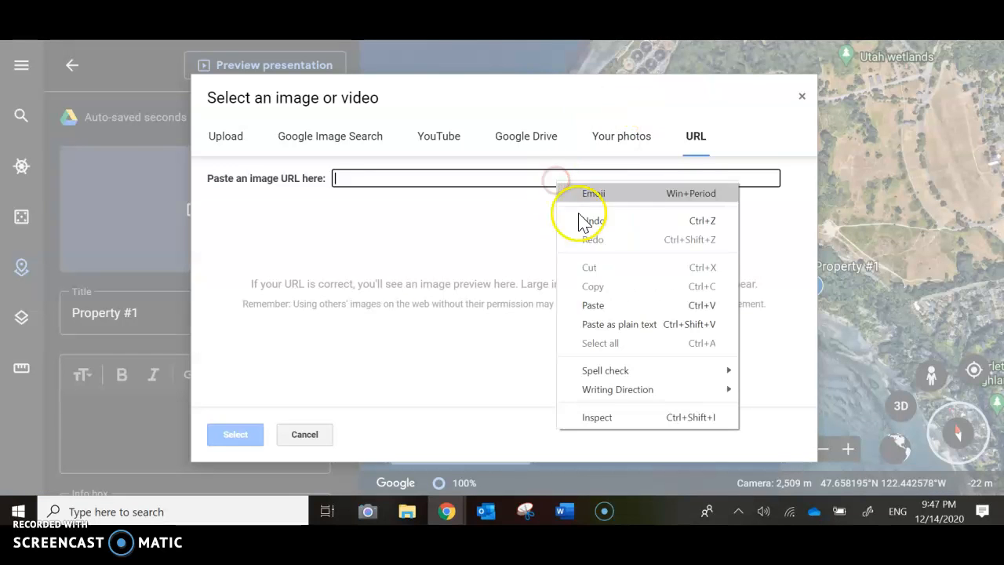
pyautogui.click(607, 304)
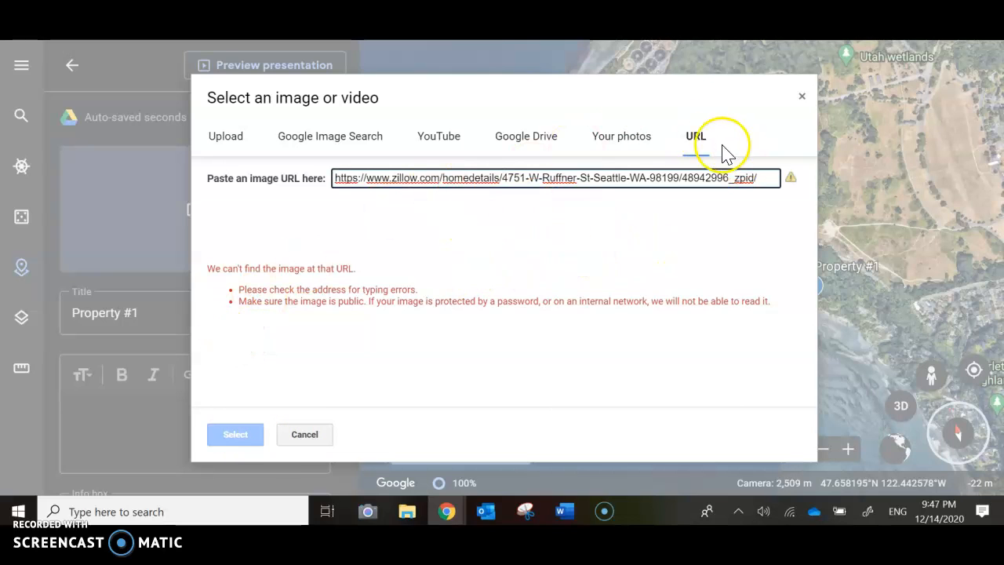
pyautogui.click(801, 97)
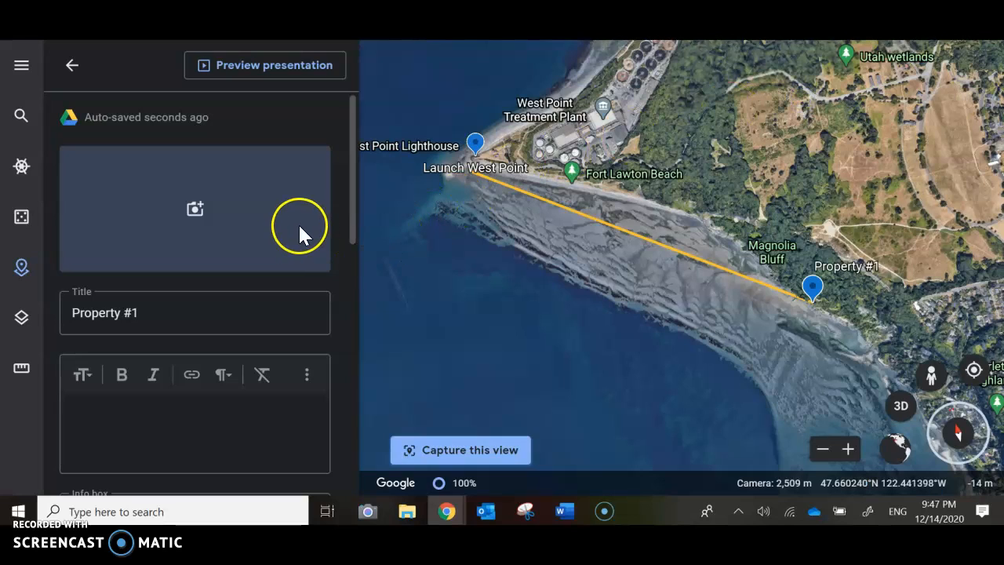
# Insert a link to the copied Zillow listing URL in the Property #1 description.
pyautogui.scroll(-1, 268, 217)
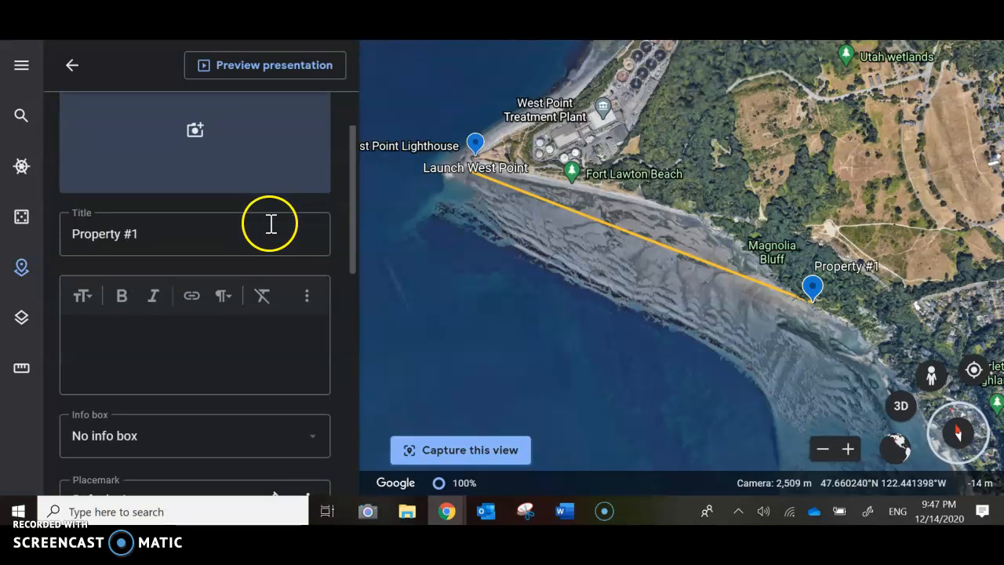
pyautogui.click(190, 295)
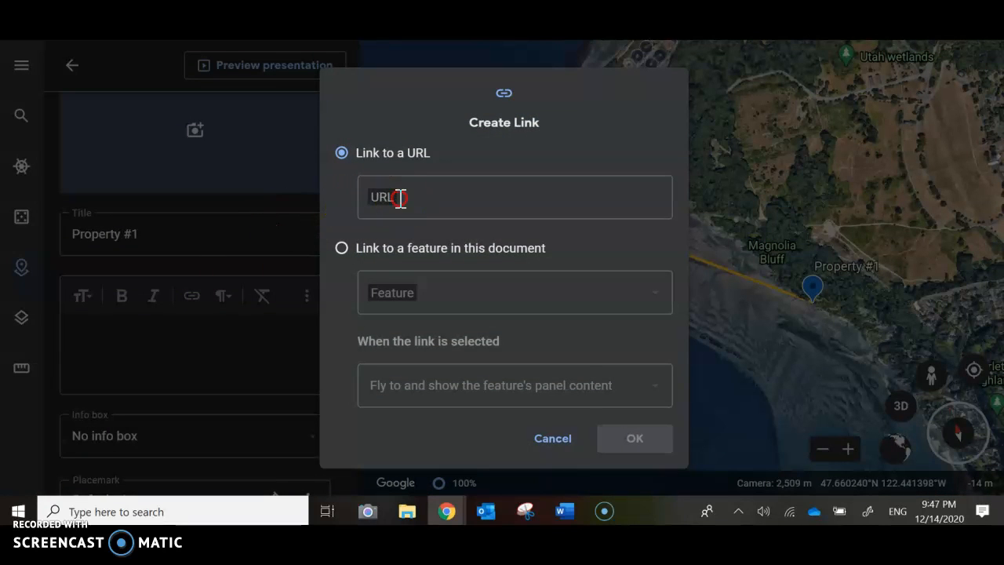
pyautogui.rightClick(399, 197)
pyautogui.click(469, 321)
pyautogui.click(650, 439)
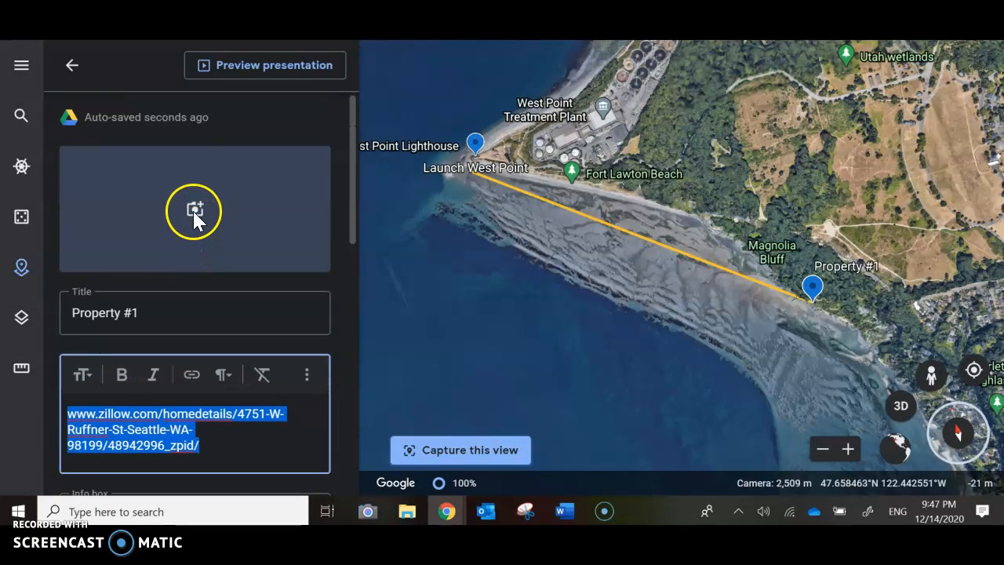
# Reopen the image picker, search Google images for "magnolia bluff" and browse the pictures found.
pyautogui.click(195, 212)
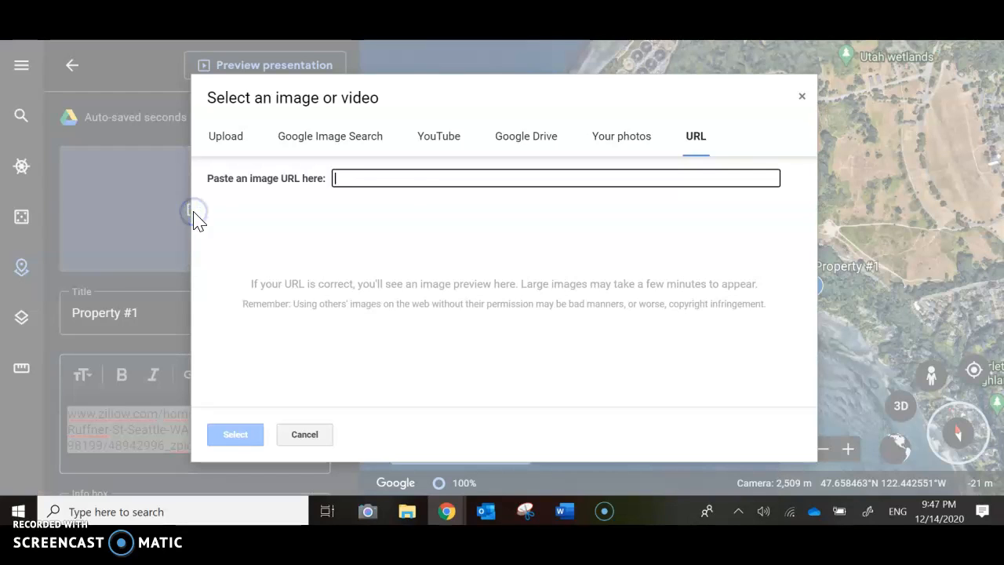
pyautogui.click(405, 178)
pyautogui.write('Magnolia Bluff')
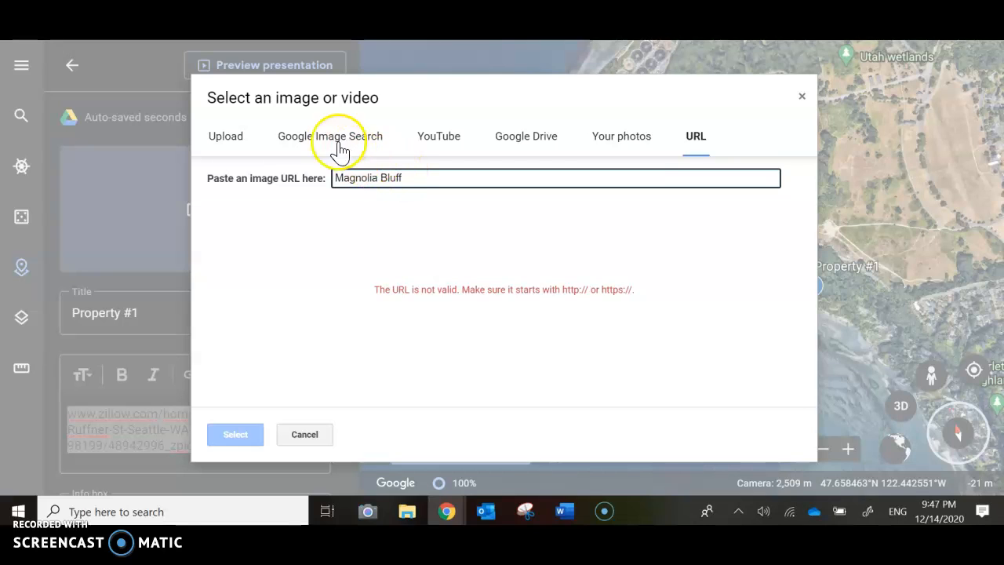
pyautogui.click(302, 139)
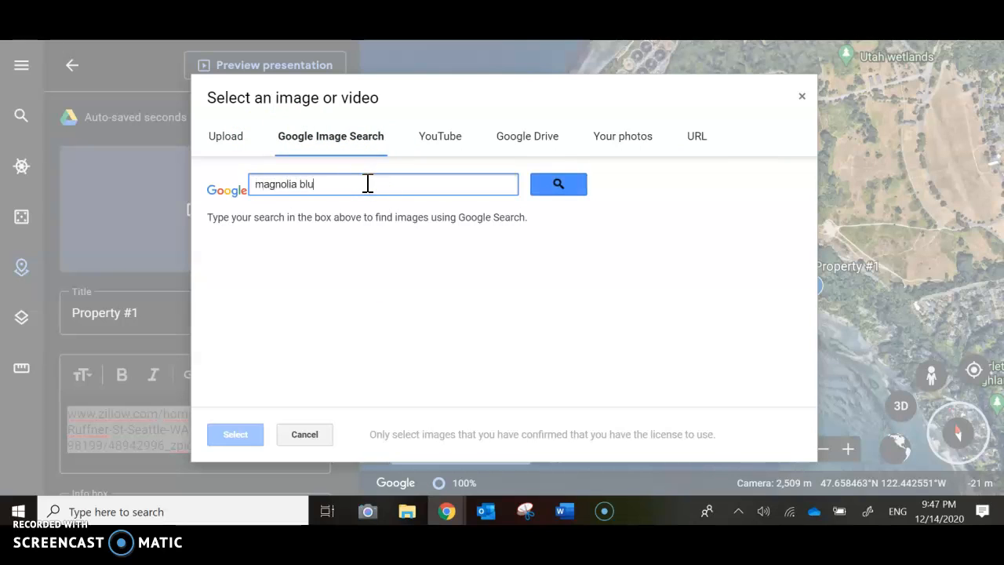
pyautogui.press('Return')
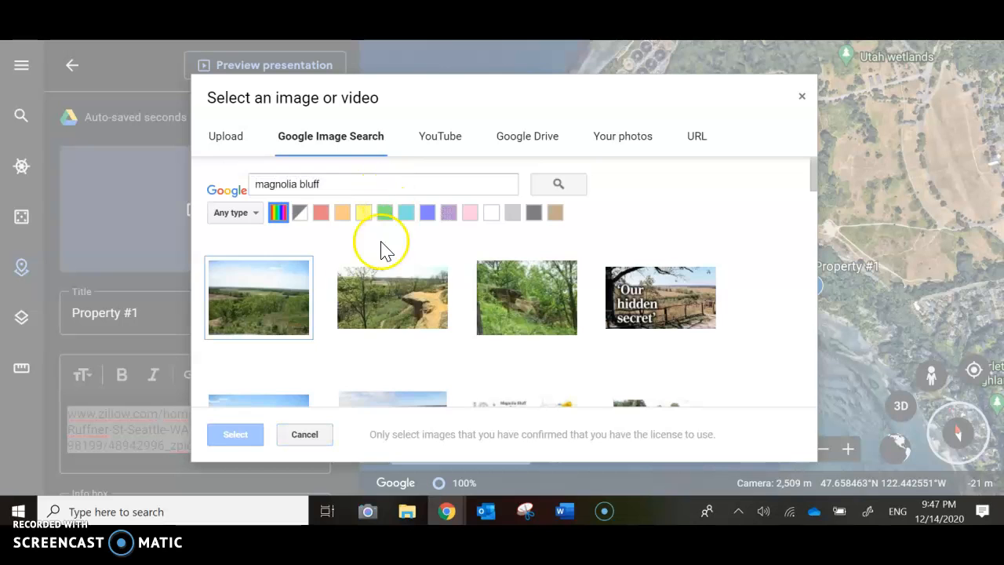
pyautogui.scroll(-5, 386, 308)
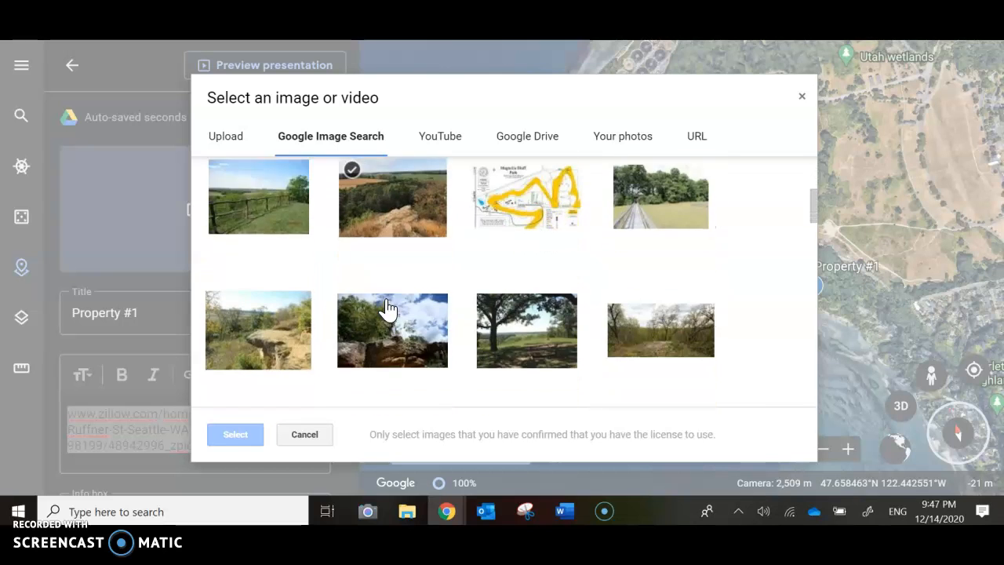
pyautogui.scroll(-10, 386, 309)
pyautogui.click(342, 232)
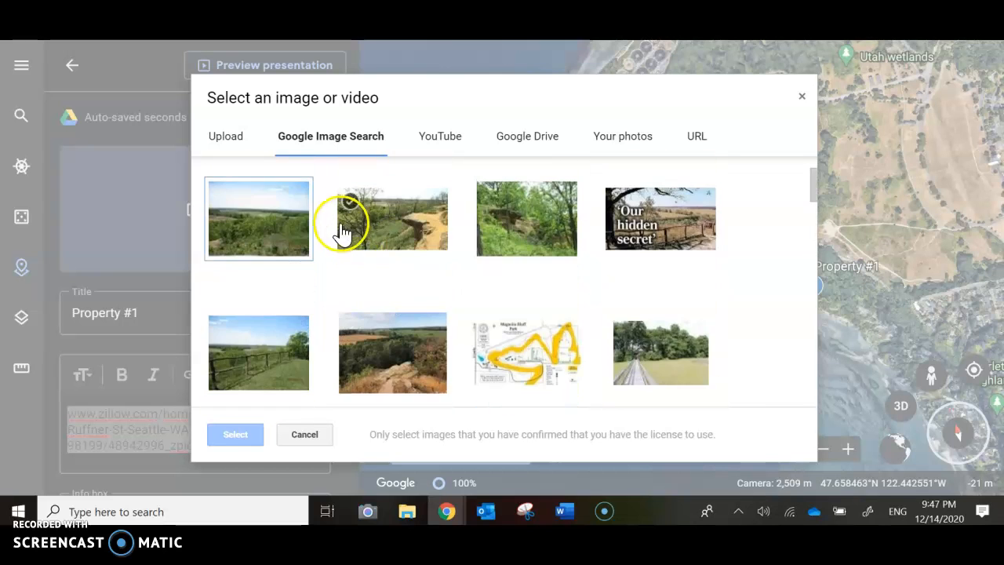
pyautogui.scroll(2, 328, 223)
# Refine the image search to "magnolia discovery park bluff" and add the beach photo with people on the sand to Property #1.
pyautogui.click(301, 183)
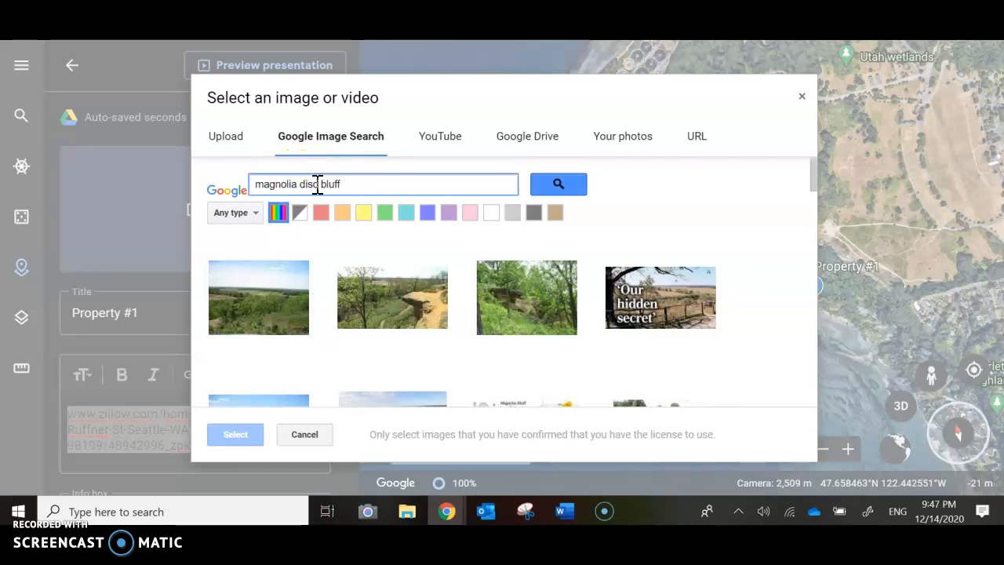
pyautogui.write('rk')
pyautogui.press('Return')
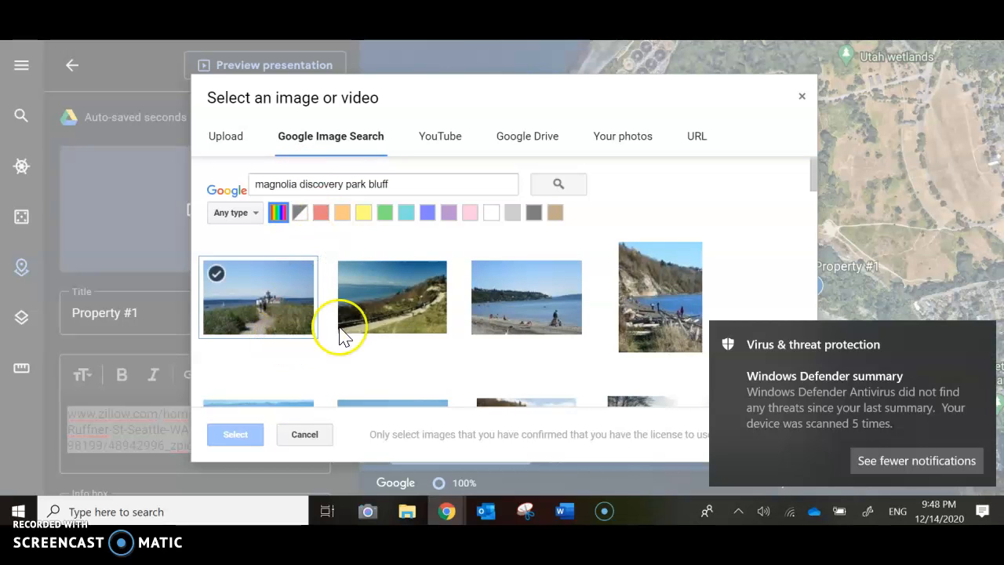
pyautogui.doubleClick(526, 318)
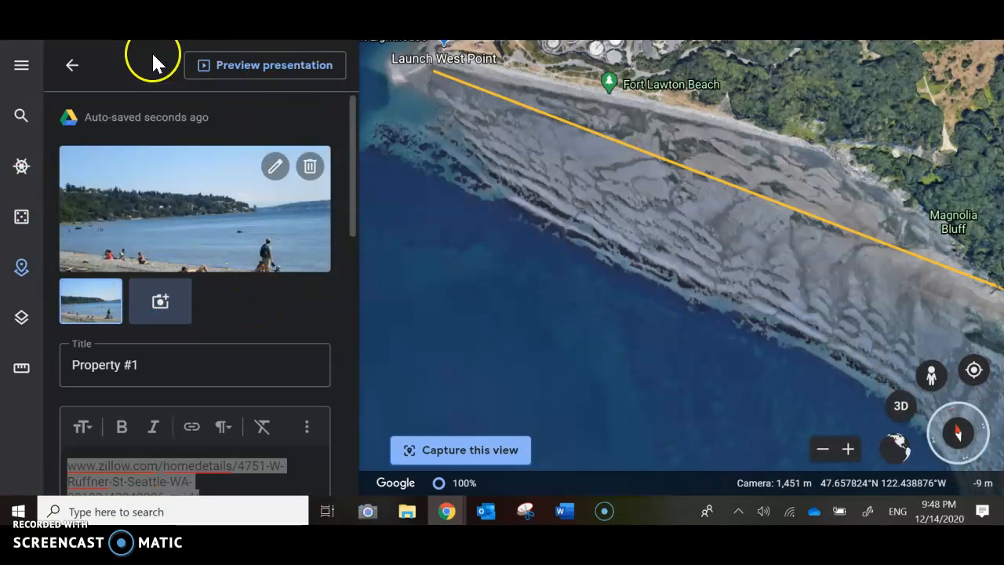
# Preview the Property #1 slide, return to editing, and set its info box to Large info box.
pyautogui.click(215, 67)
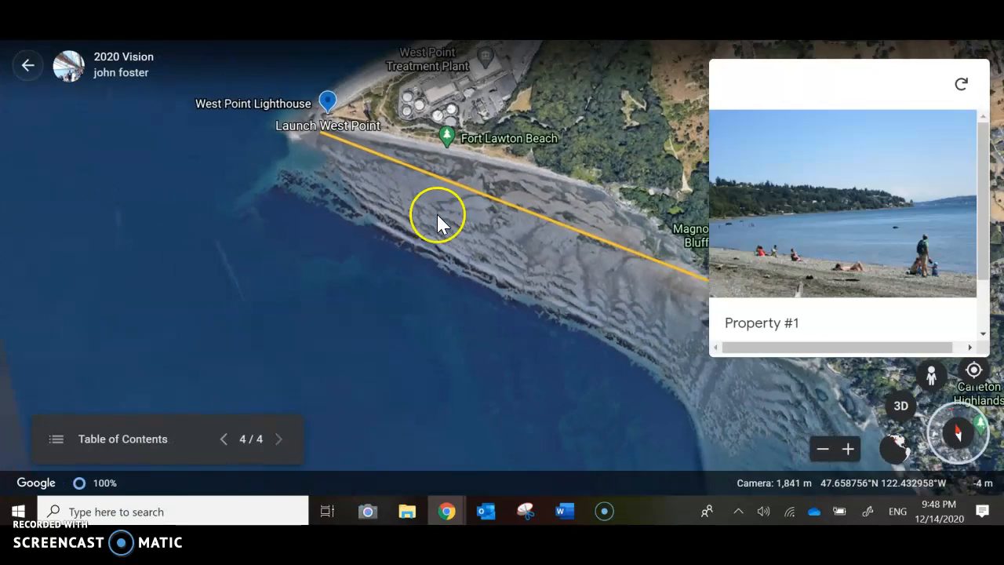
pyautogui.click(27, 66)
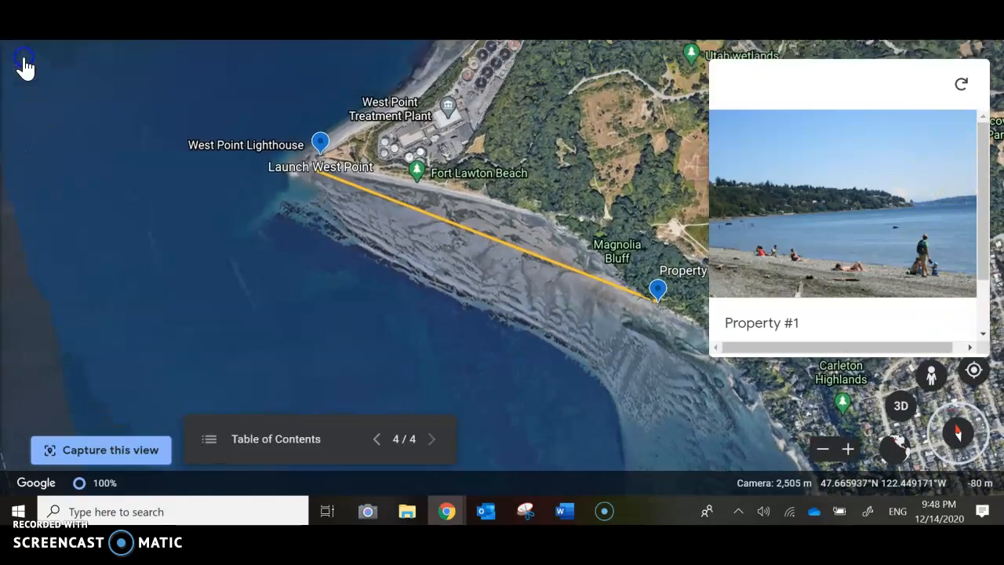
pyautogui.scroll(-3, 130, 390)
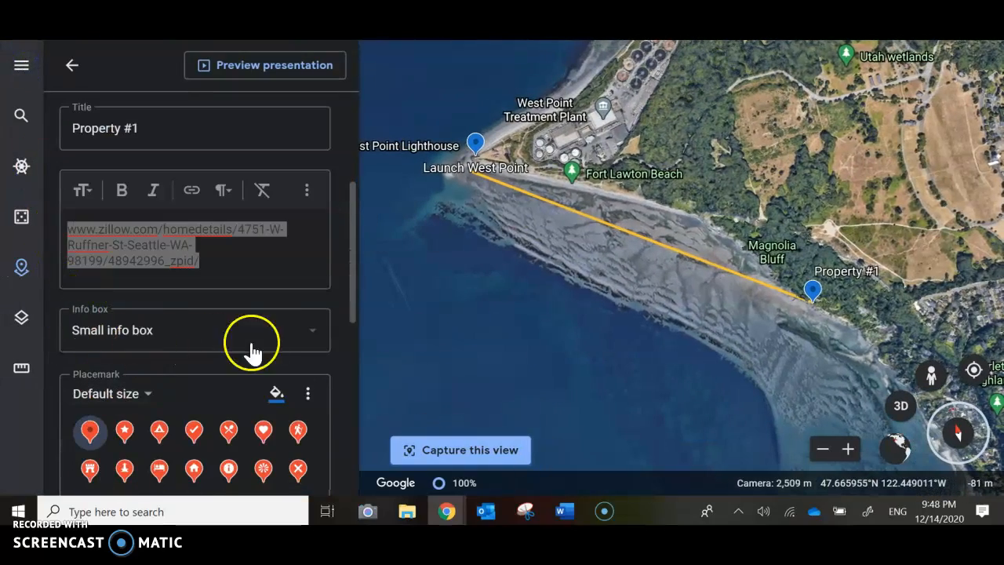
pyautogui.click(291, 345)
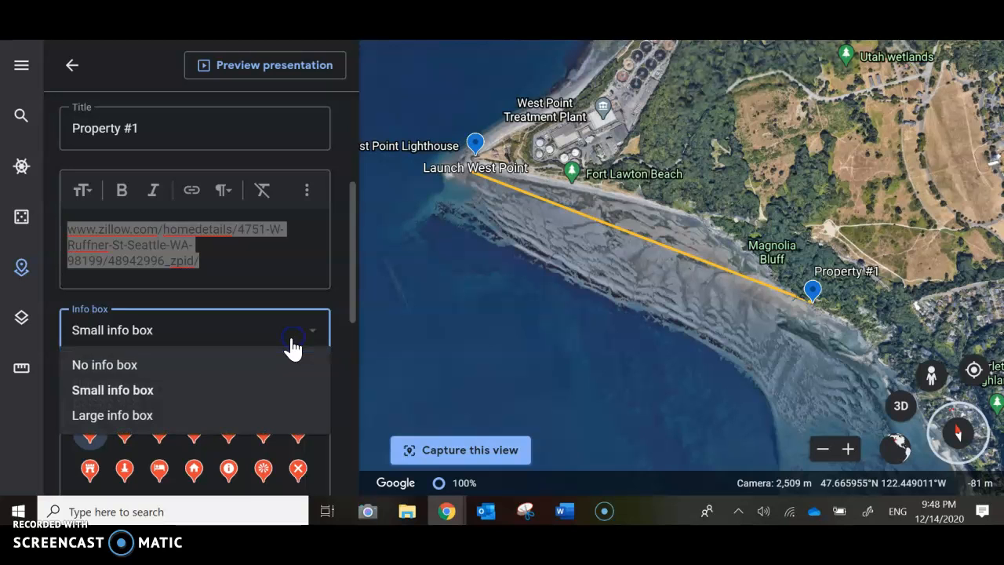
pyautogui.click(248, 412)
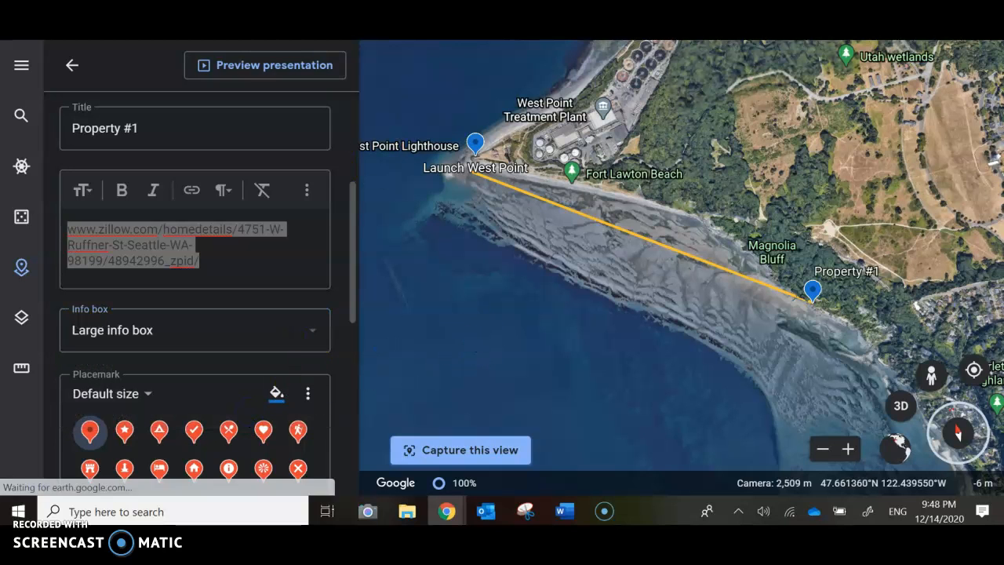
# Preview the presentation again, follow the Zillow link to look through the listing's photos, and close the listing page.
pyautogui.click(271, 65)
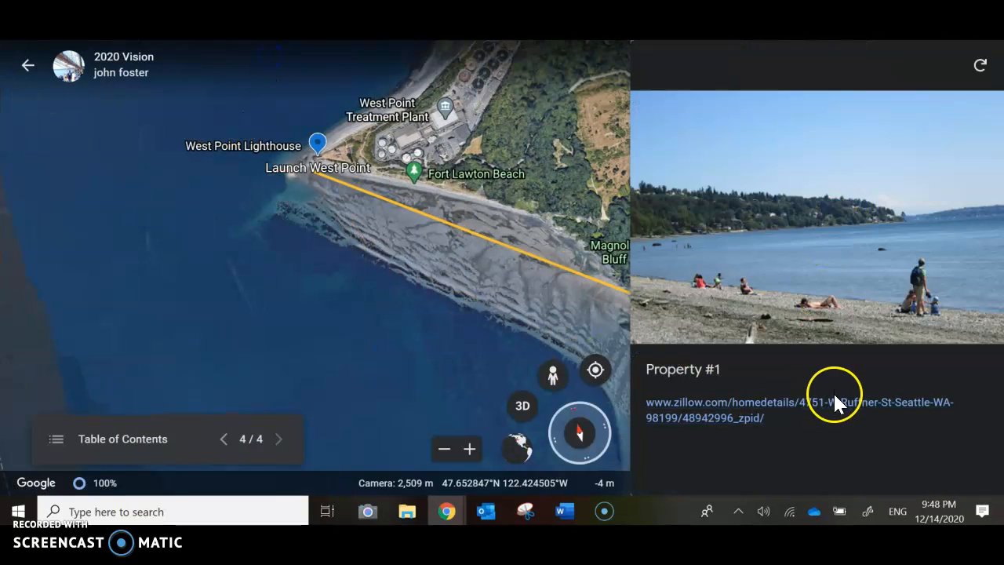
pyautogui.click(710, 408)
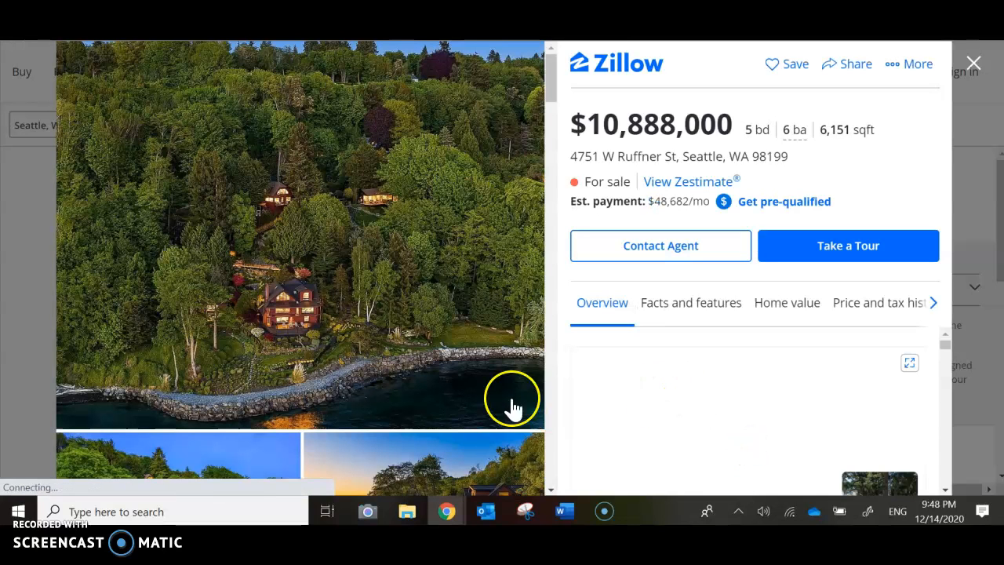
pyautogui.scroll(-5, 314, 374)
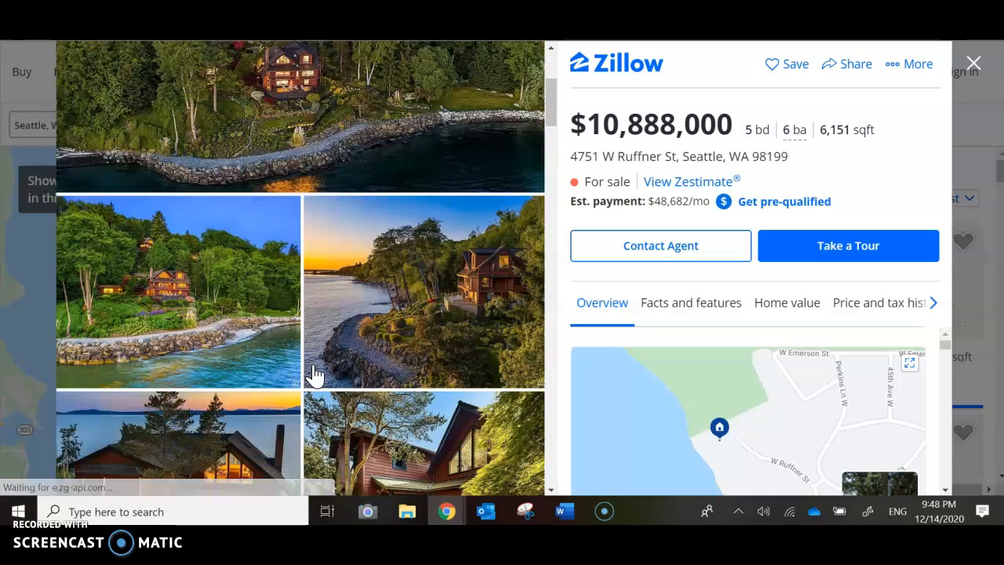
pyautogui.scroll(-3, 314, 375)
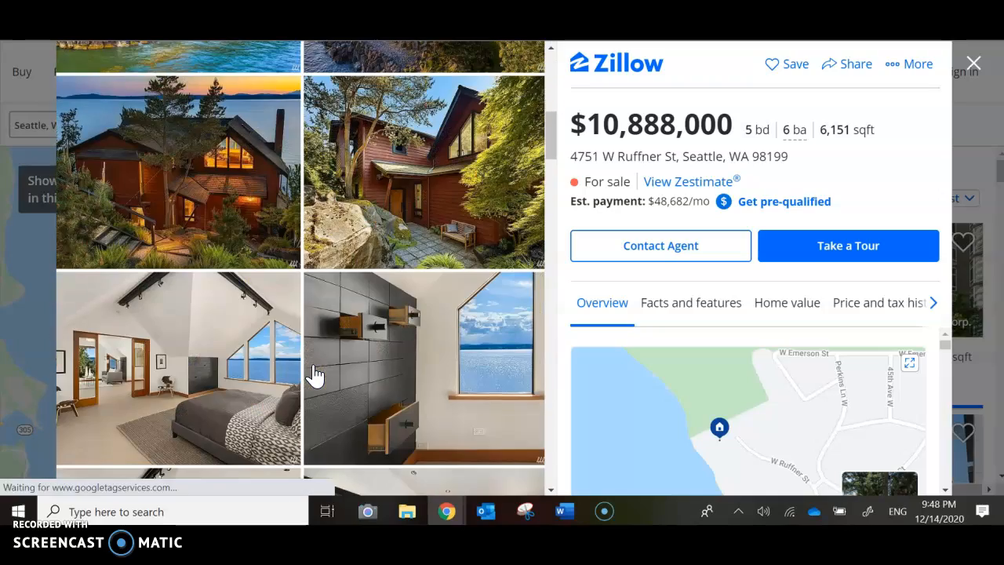
pyautogui.hotkey('ctrl', 'w')
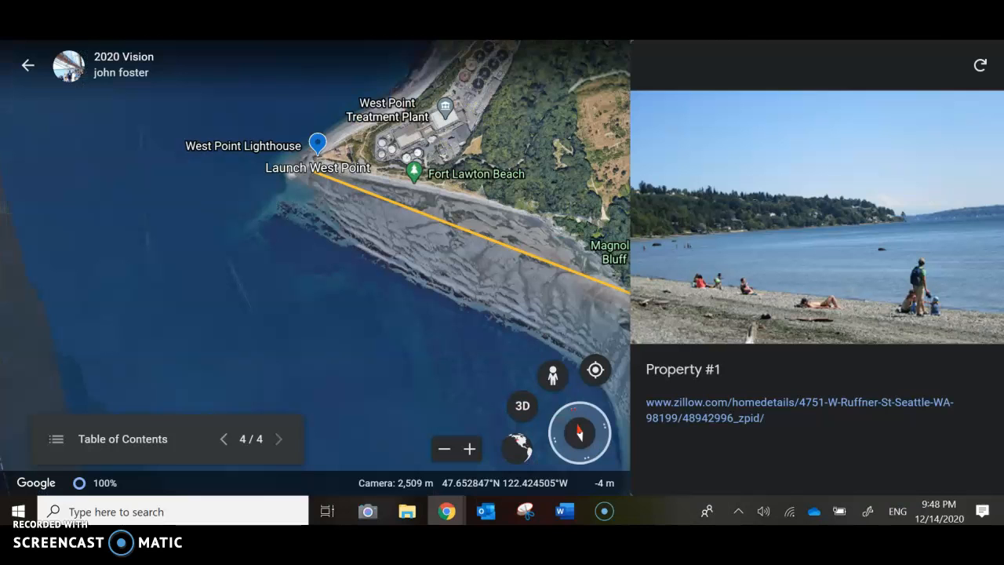
# Leave the presentation preview, return to the project overview and delete the 2020 Vision project from Earth.
pyautogui.moveTo(476, 265); pyautogui.dragTo(517, 277)
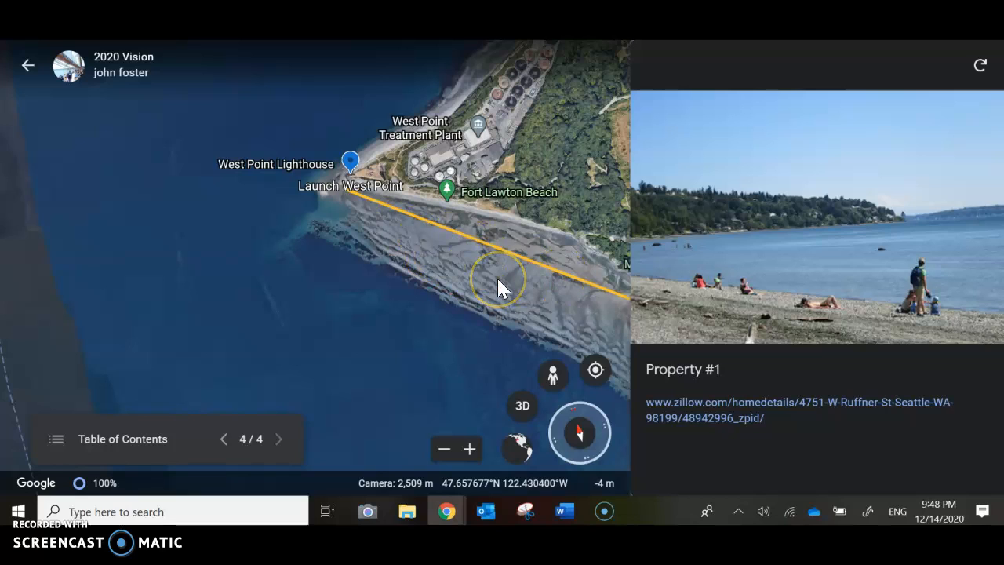
pyautogui.click(31, 69)
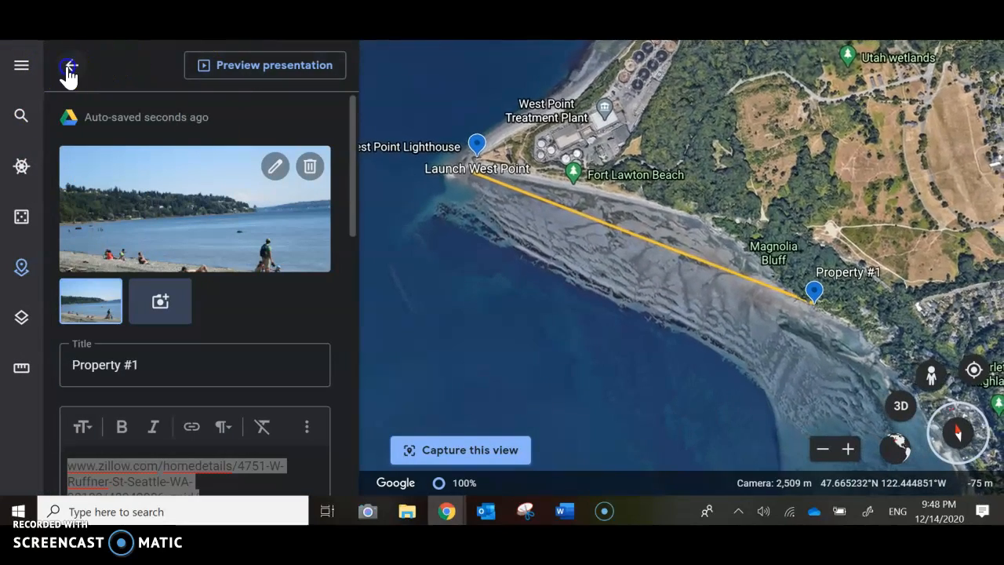
pyautogui.click(69, 67)
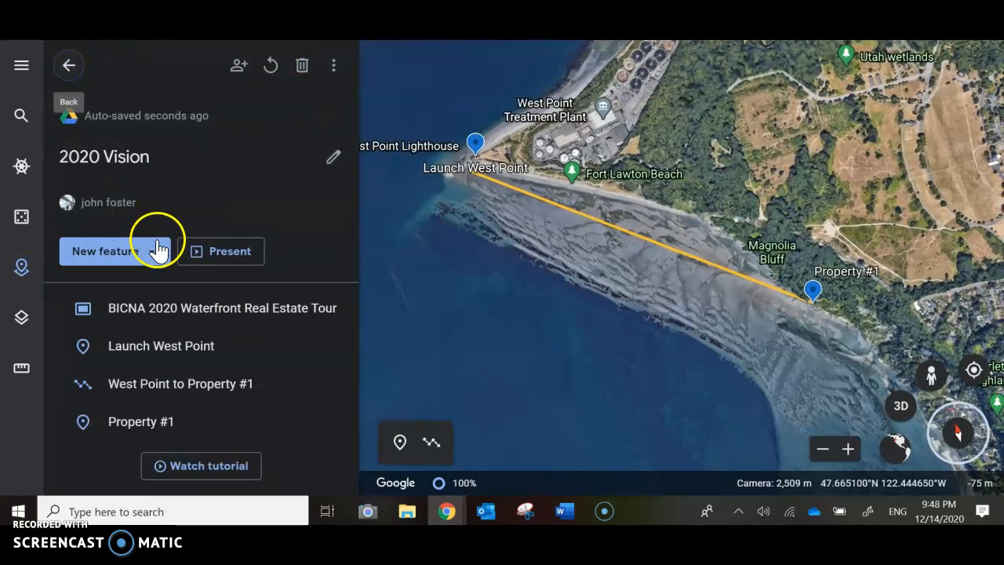
pyautogui.click(22, 268)
pyautogui.click(23, 268)
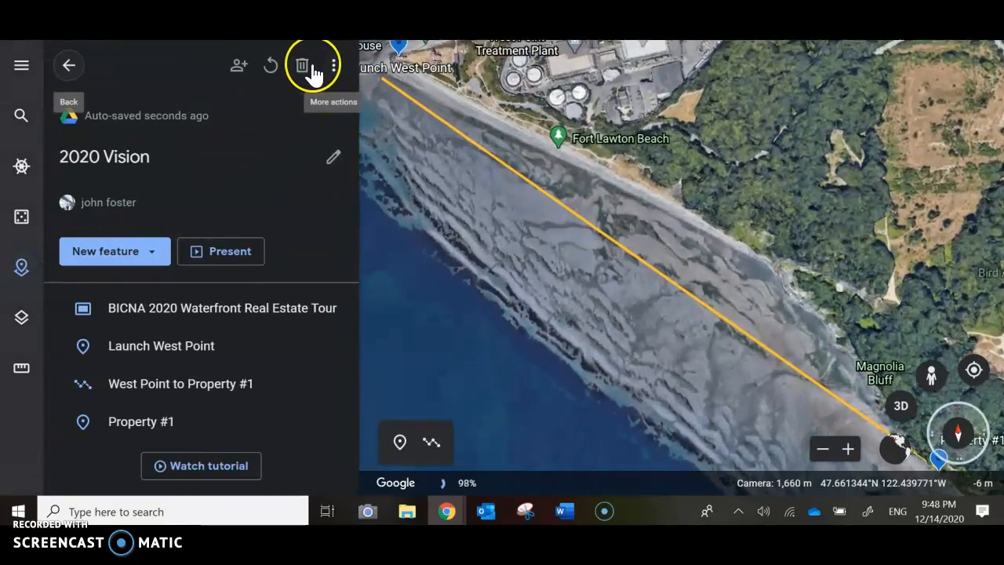
pyautogui.click(303, 66)
pyautogui.click(655, 329)
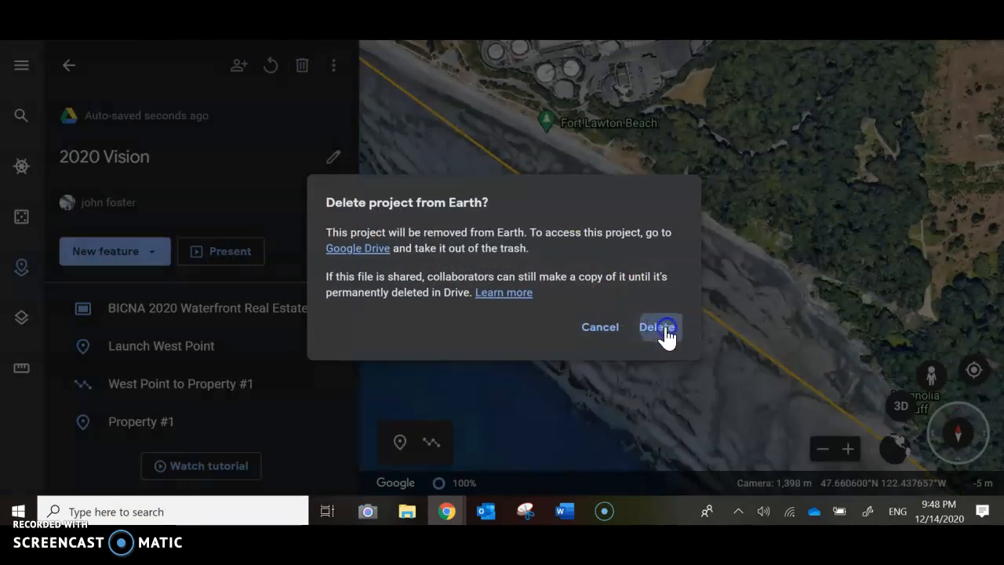
# Open the existing BICNA 2020 project and present it as far as the Day 1 launch slide.
pyautogui.click(125, 149)
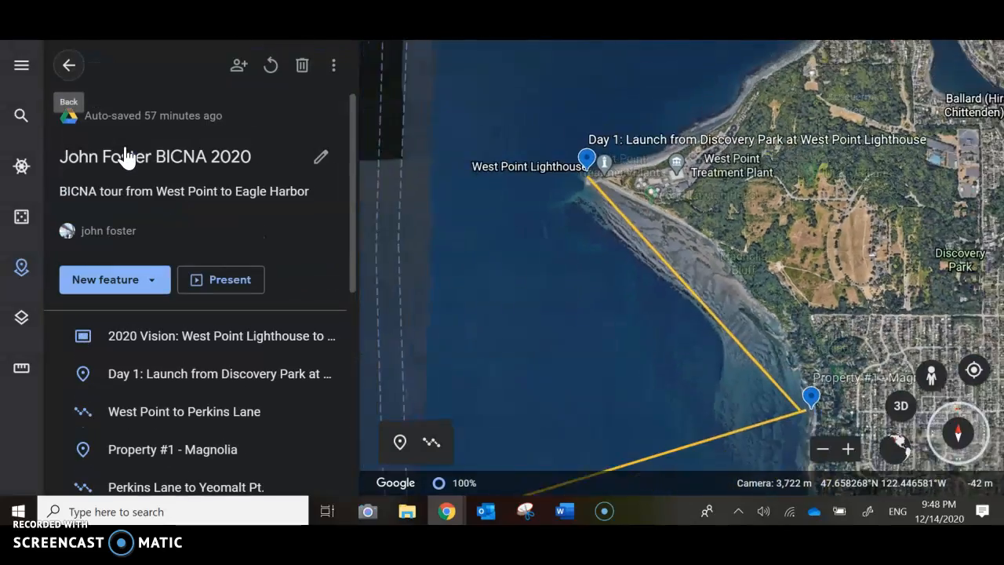
pyautogui.click(217, 281)
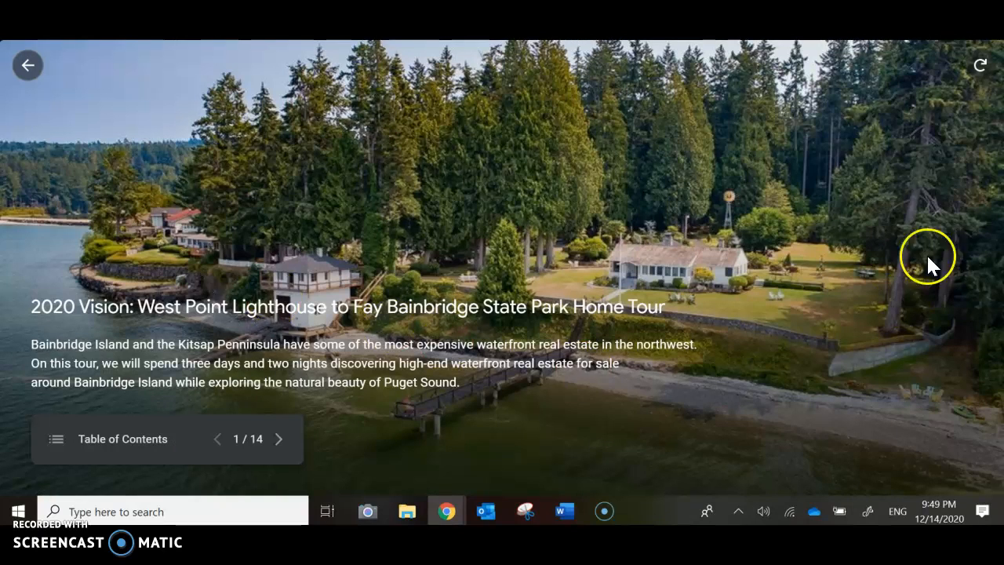
pyautogui.click(273, 442)
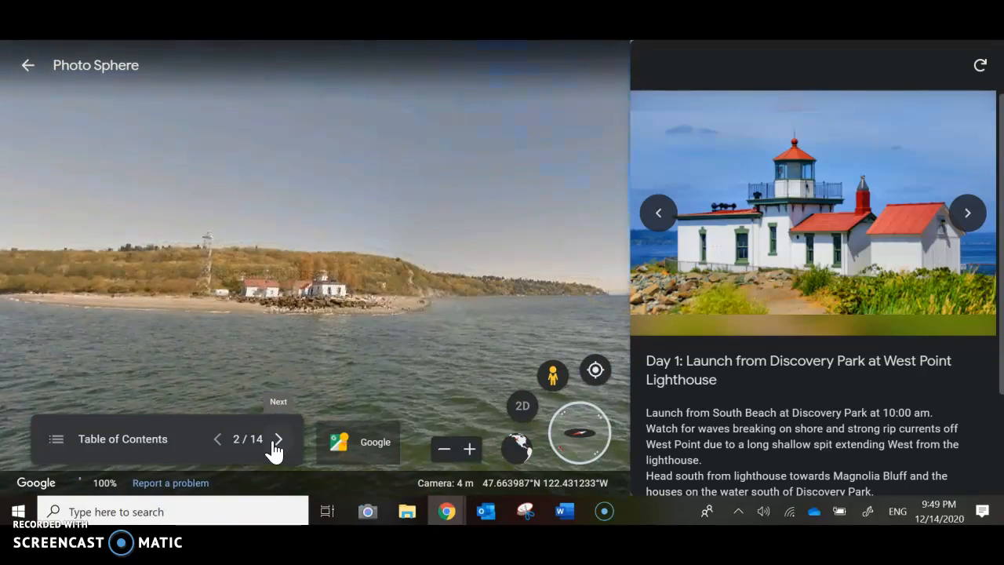
# Look around the West Point photo sphere, browse the Day 1 launch slide's photos and read its description.
pyautogui.moveTo(367, 357); pyautogui.dragTo(331, 352)
pyautogui.click(968, 214)
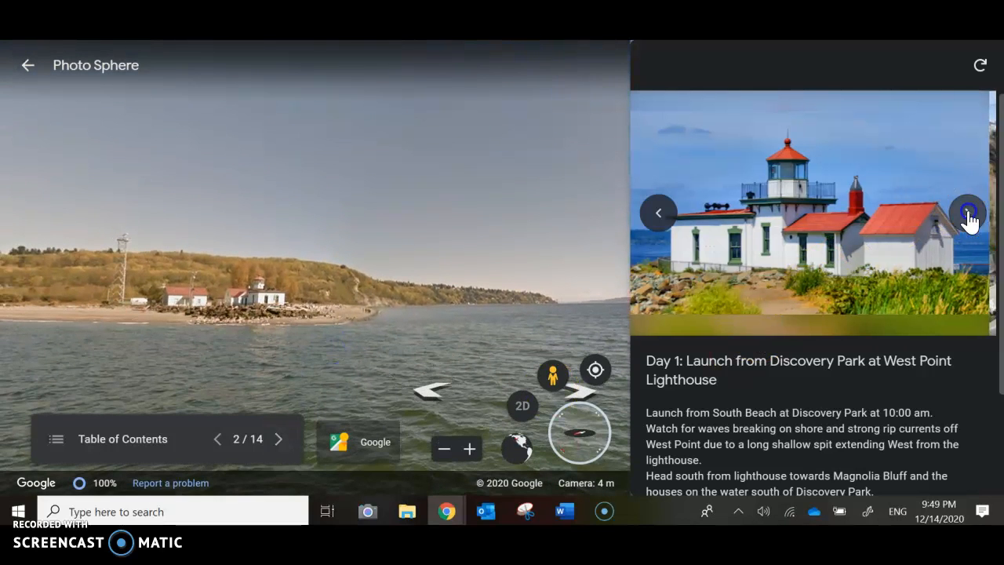
pyautogui.click(968, 213)
pyautogui.click(968, 213)
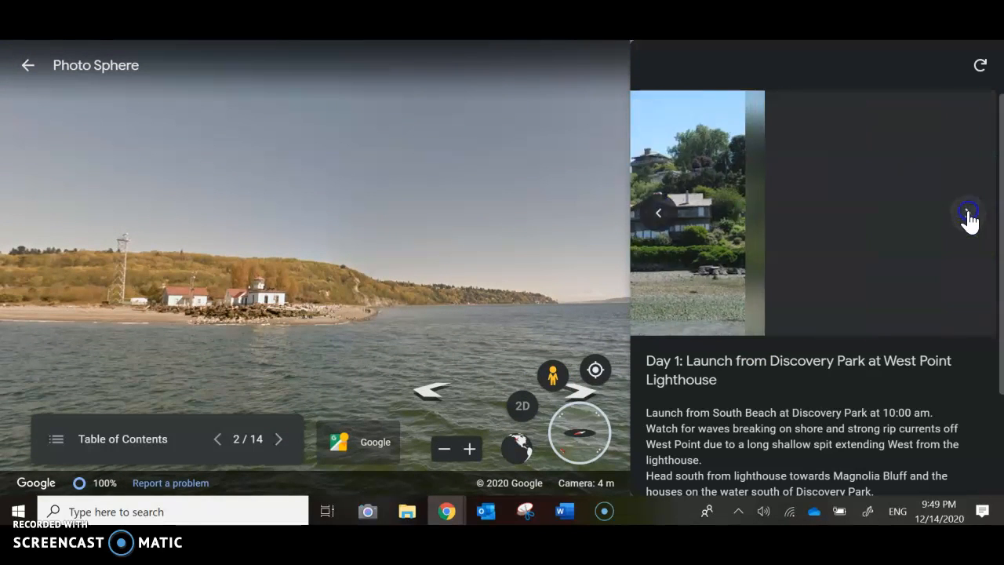
pyautogui.click(967, 214)
pyautogui.scroll(-1, 845, 368)
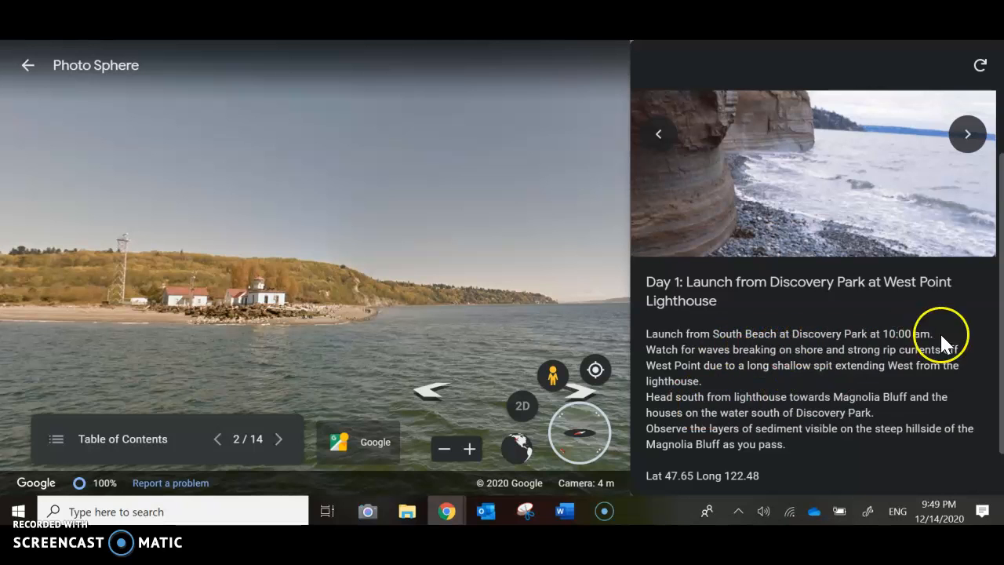
pyautogui.scroll(-1, 835, 469)
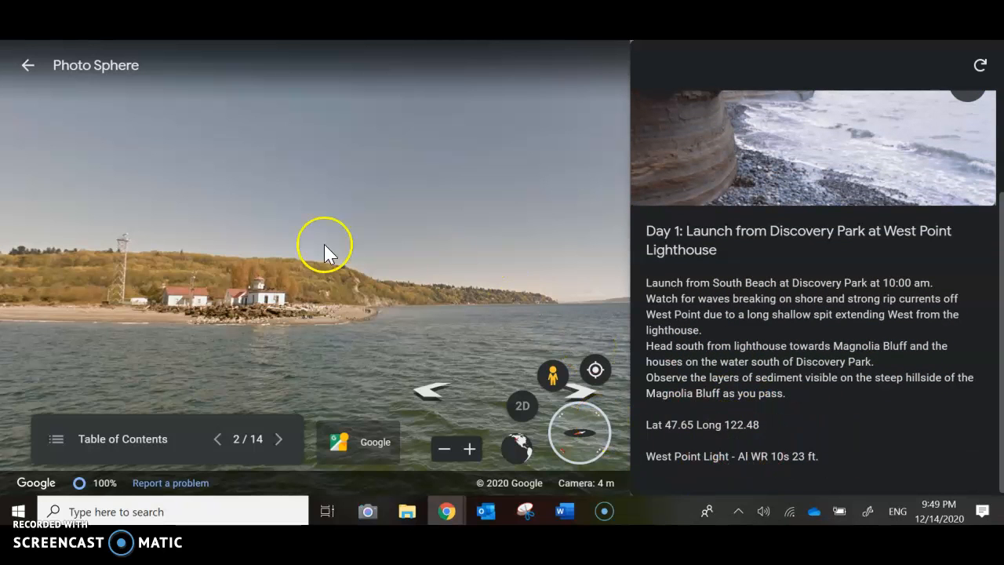
# View the West Point to Perkins Lane slide, and read the Property #1 - Magnolia slide down to its Zillow link.
pyautogui.click(276, 440)
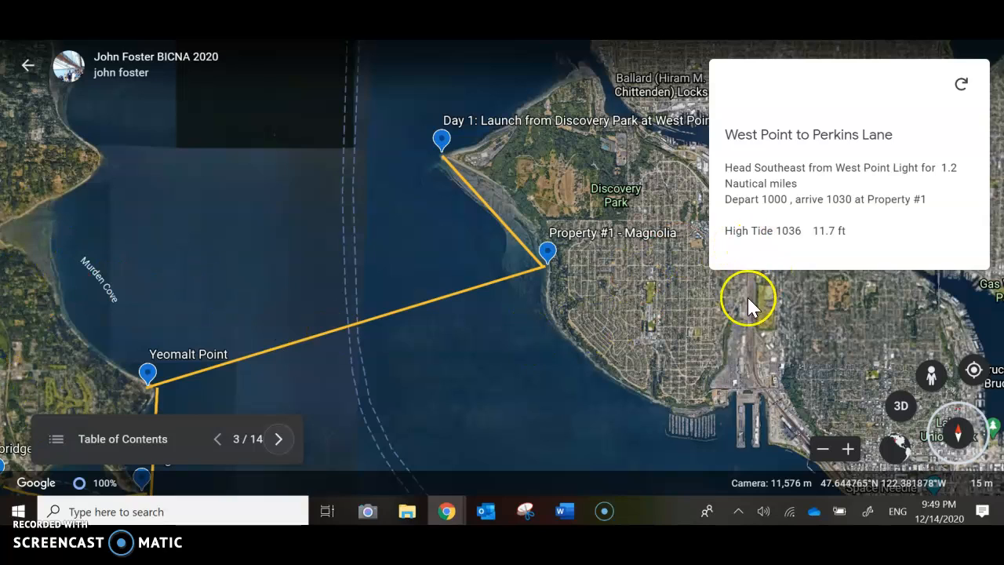
pyautogui.click(279, 441)
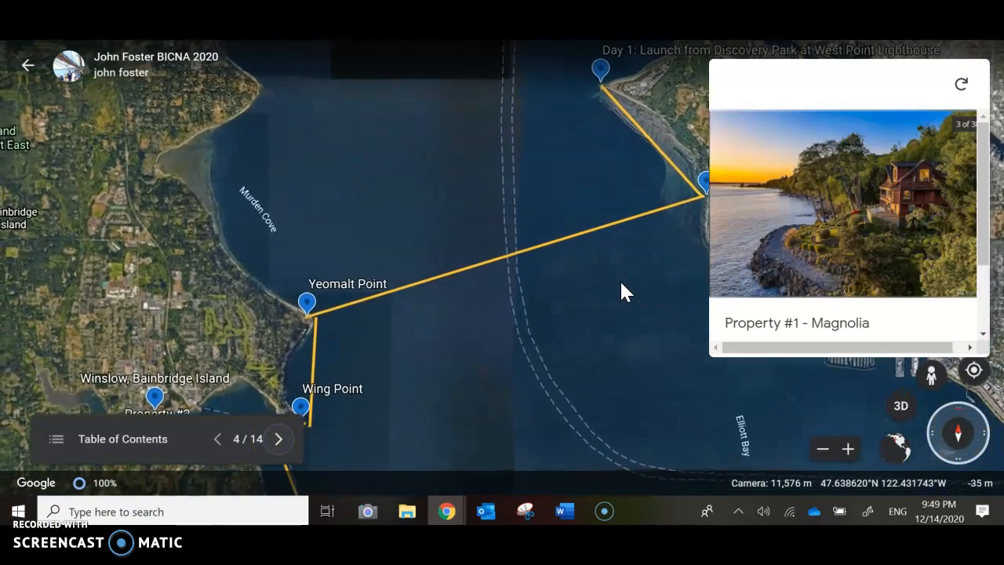
pyautogui.click(628, 279)
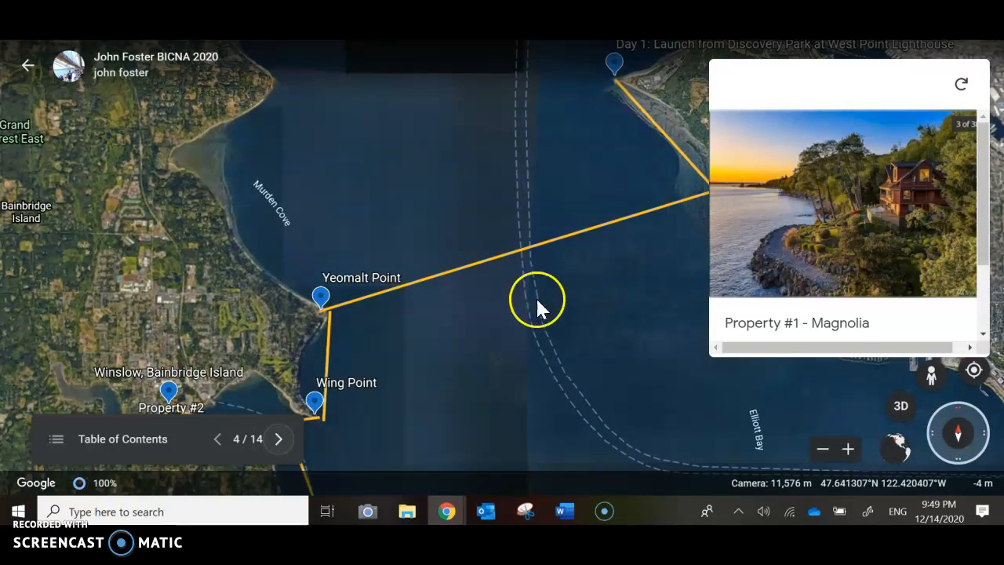
pyautogui.scroll(-2, 851, 244)
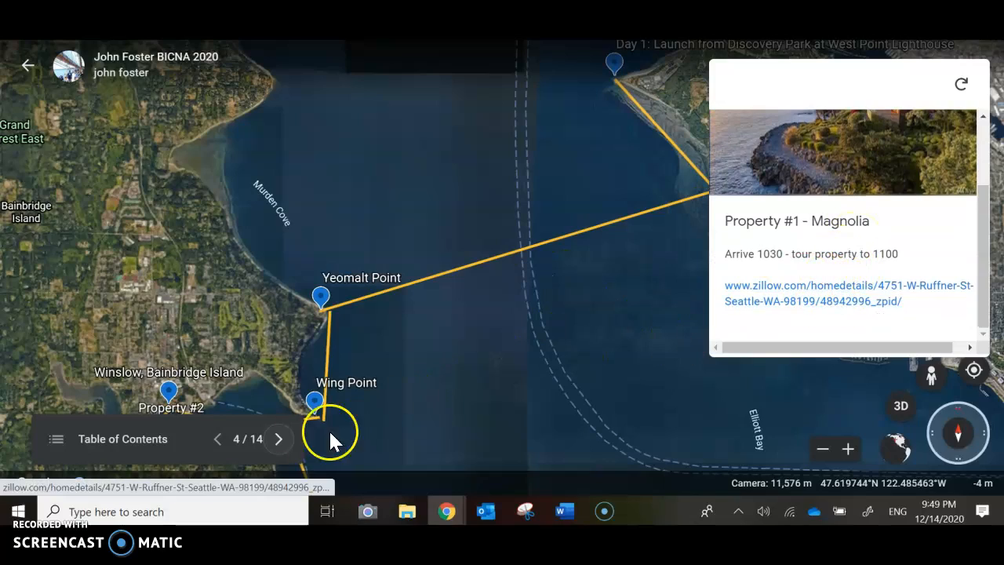
# Advance to the Perkins Lane to Yeomalt Pt. slide and examine its description and images.
pyautogui.click(279, 439)
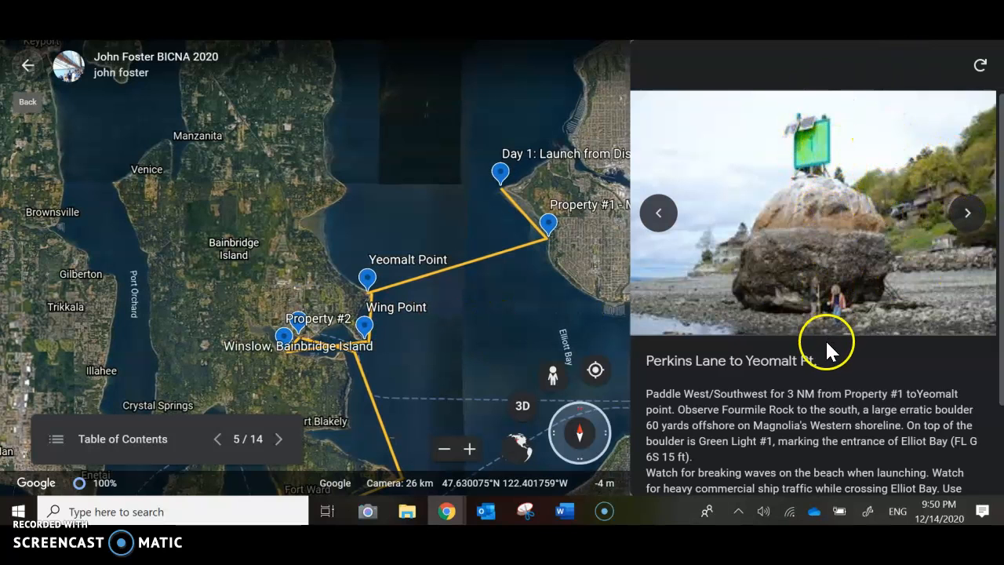
pyautogui.scroll(-3, 831, 349)
pyautogui.scroll(3, 870, 314)
pyautogui.click(960, 219)
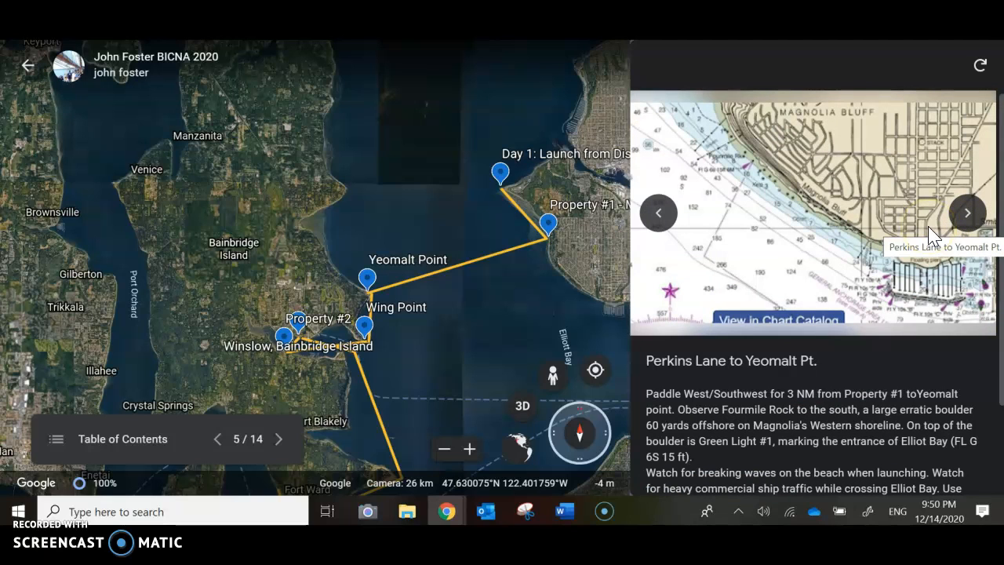
pyautogui.click(967, 210)
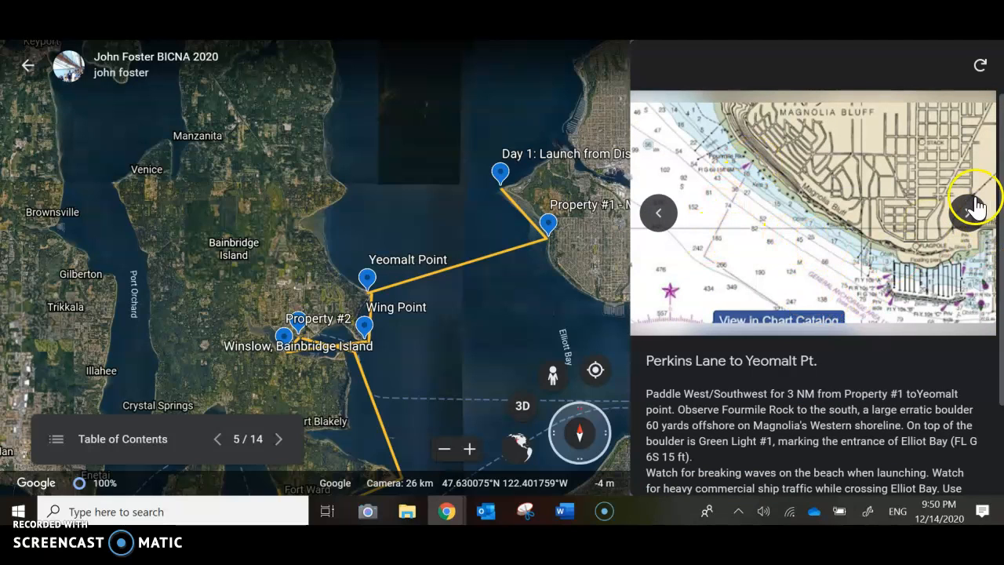
pyautogui.scroll(-1, 973, 219)
# Play the West Point kayak surfing video, close it, and read the slide text down to the MarineTraffic link.
pyautogui.click(836, 206)
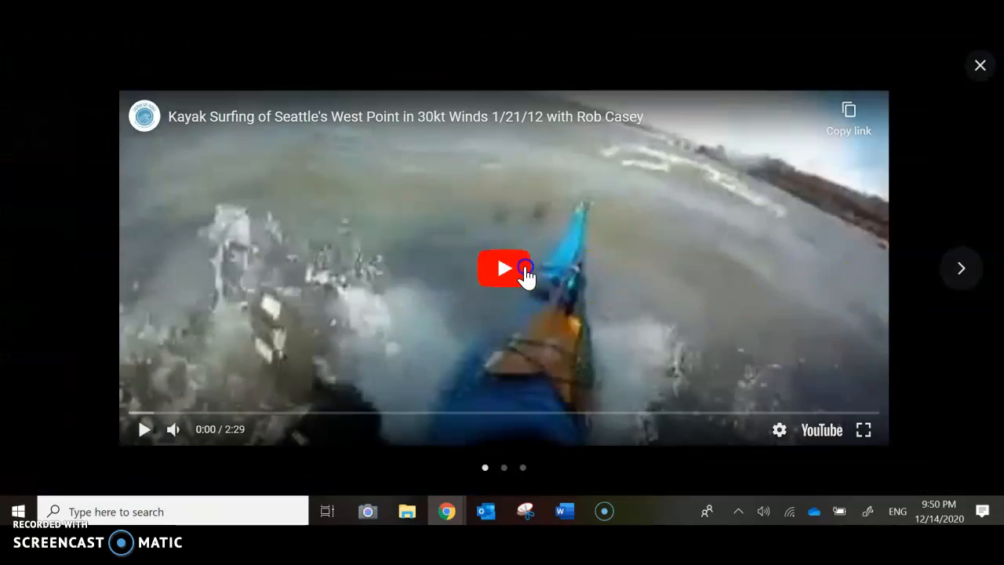
pyautogui.click(525, 267)
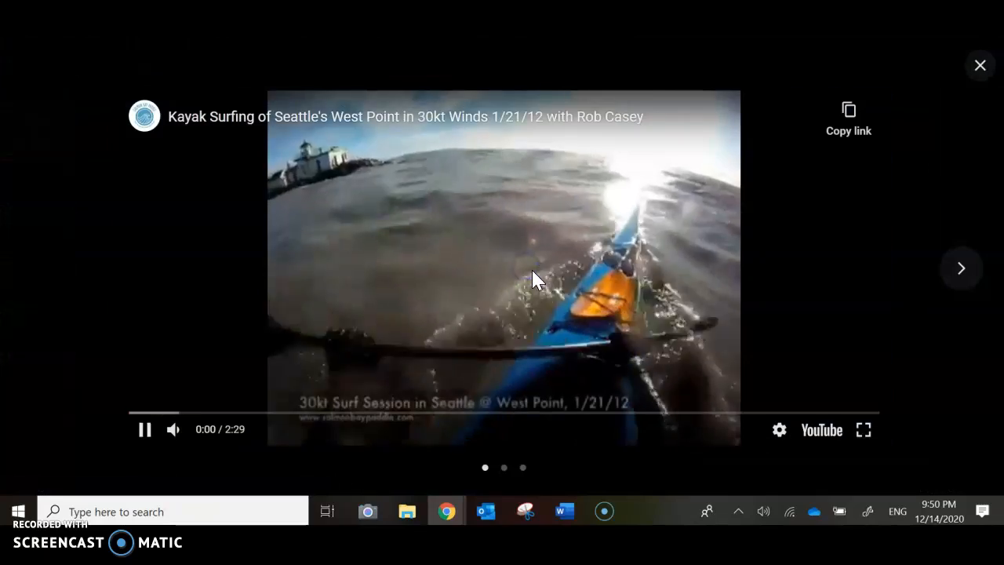
pyautogui.click(977, 64)
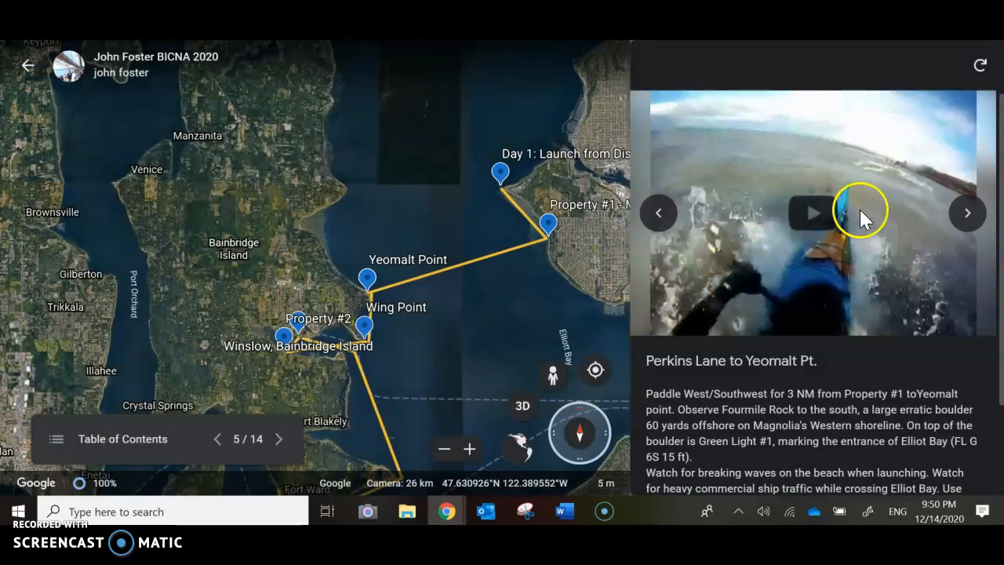
pyautogui.scroll(-2, 737, 384)
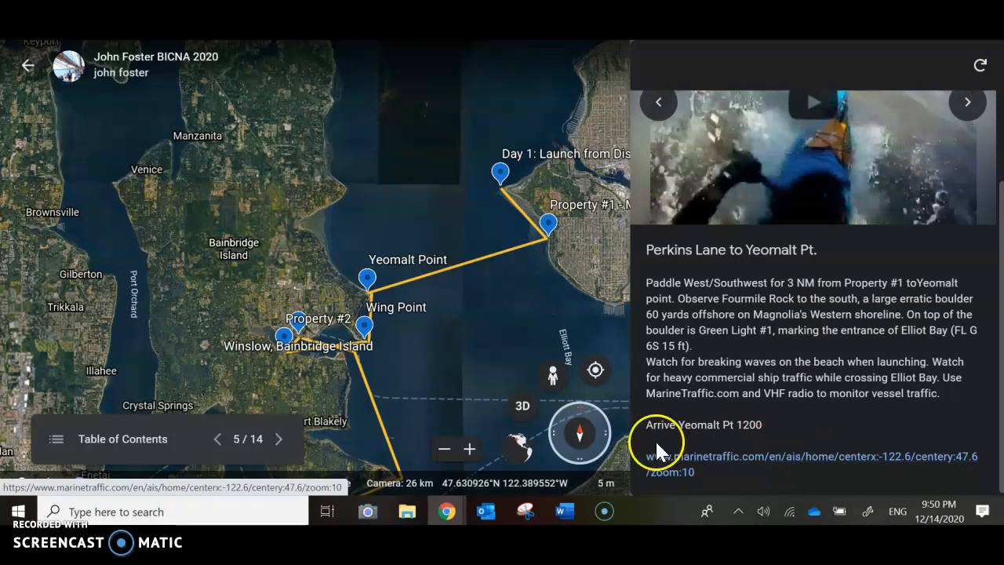
# Step through the Yeomalt Point, Yeomalt Pt to Wing Pt, Wing Point and Wing Pt. to Eagle Harbor slides.
pyautogui.click(281, 443)
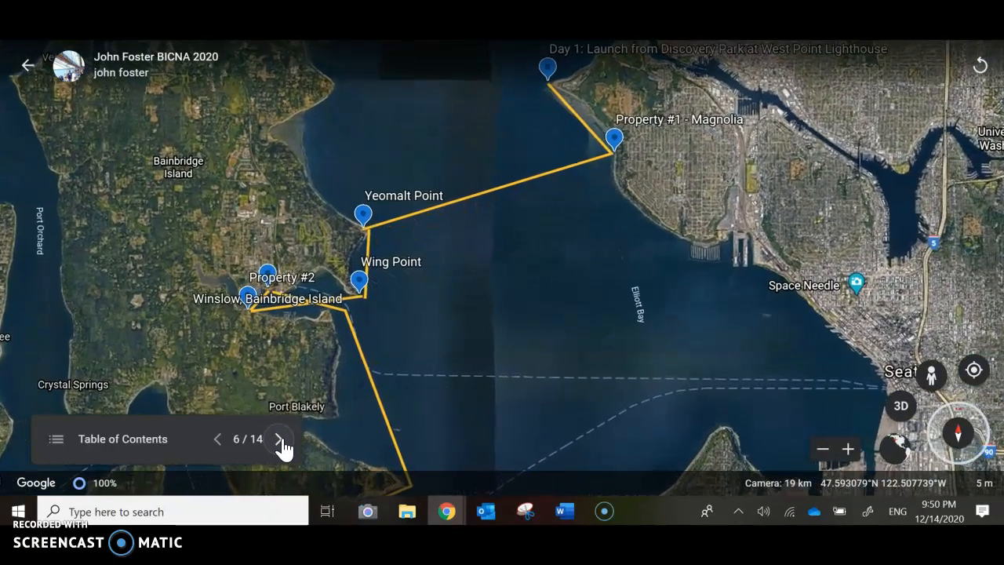
pyautogui.click(356, 278)
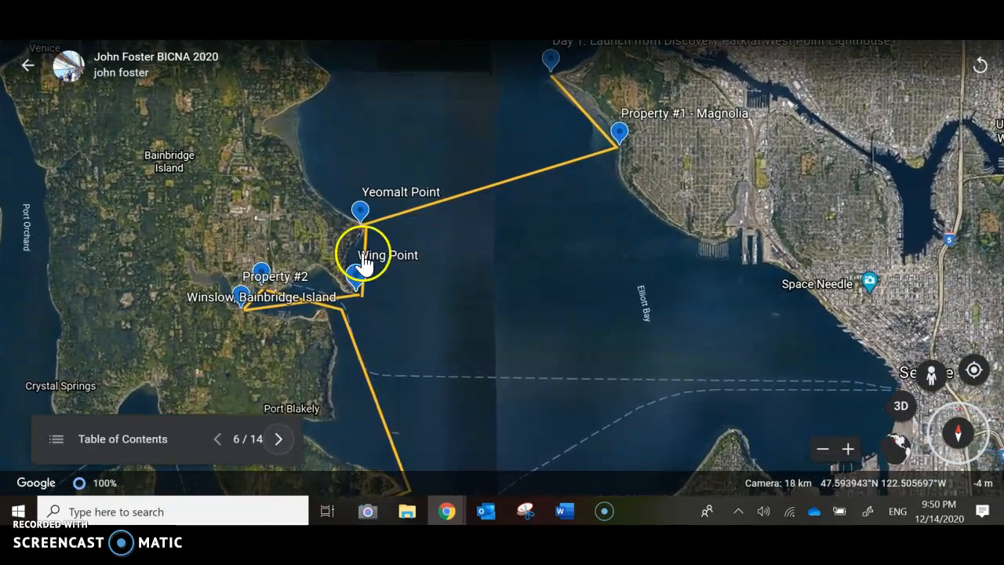
pyautogui.click(278, 429)
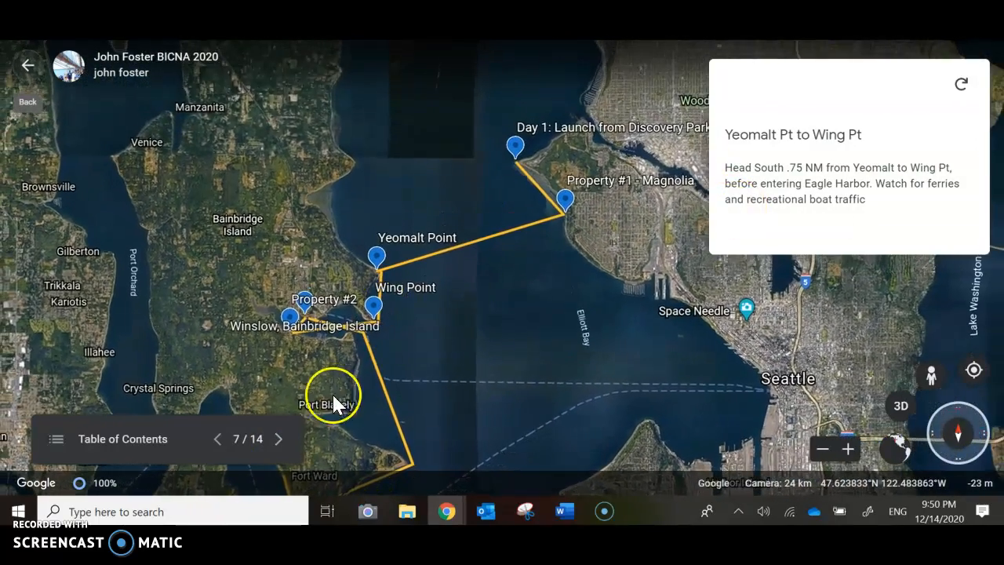
pyautogui.click(278, 439)
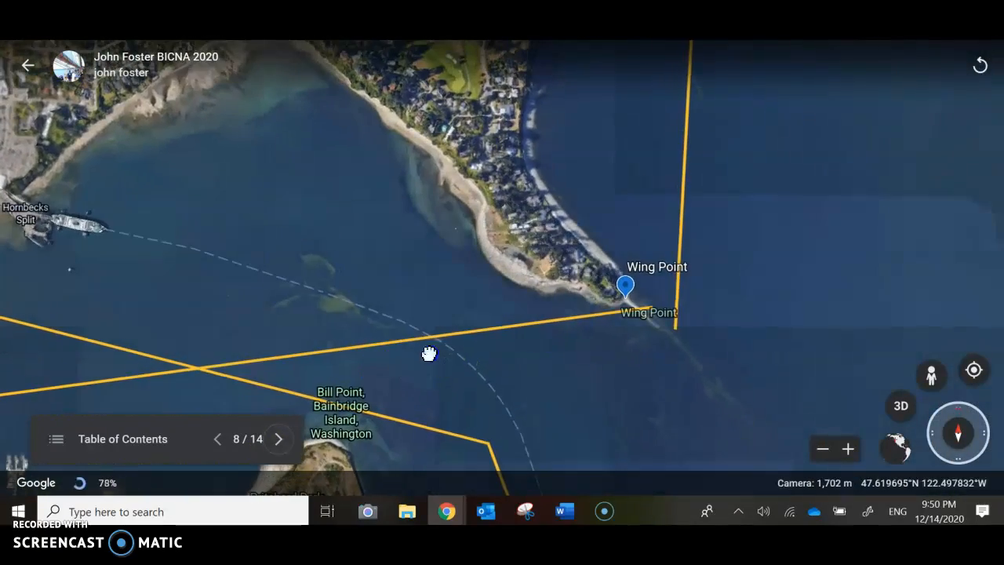
pyautogui.click(277, 439)
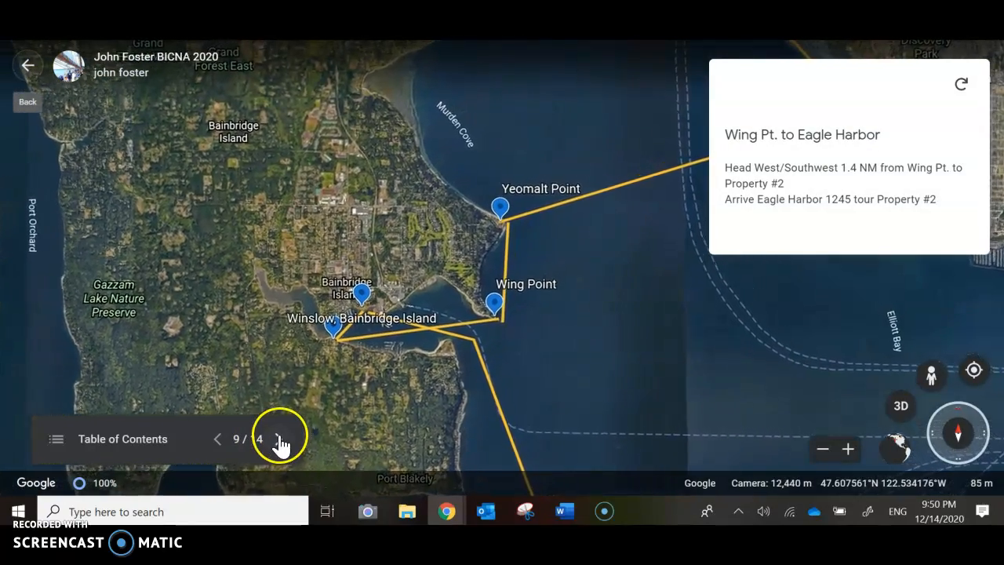
# Advance to the Property #2 slide, browse its photos, and read its Zillow link and tour times.
pyautogui.click(281, 441)
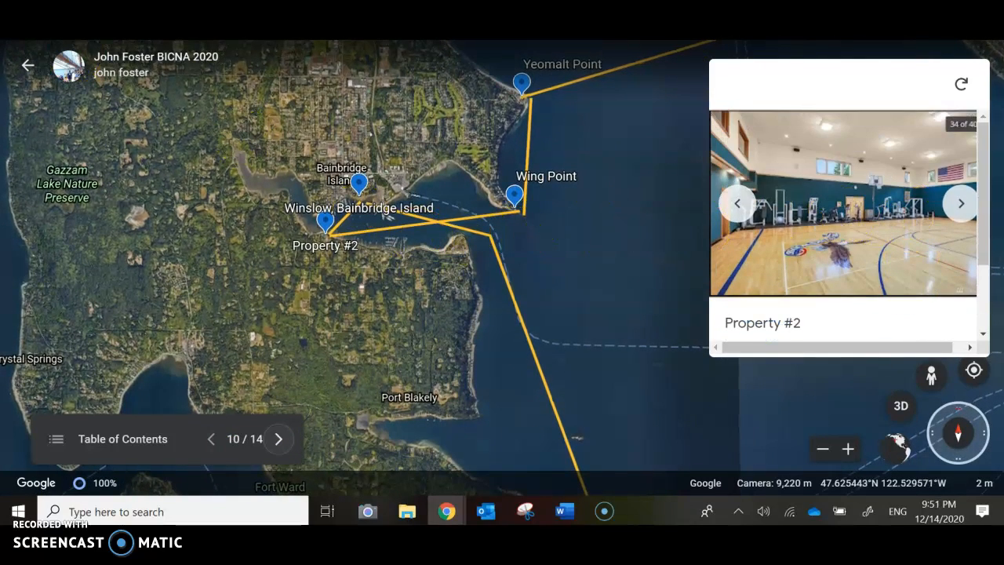
pyautogui.click(962, 204)
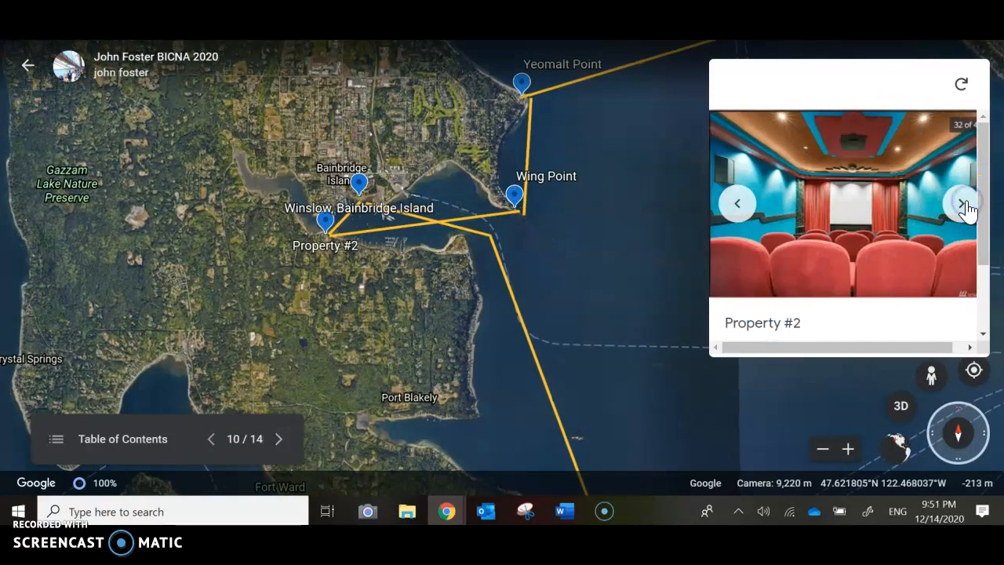
pyautogui.click(740, 210)
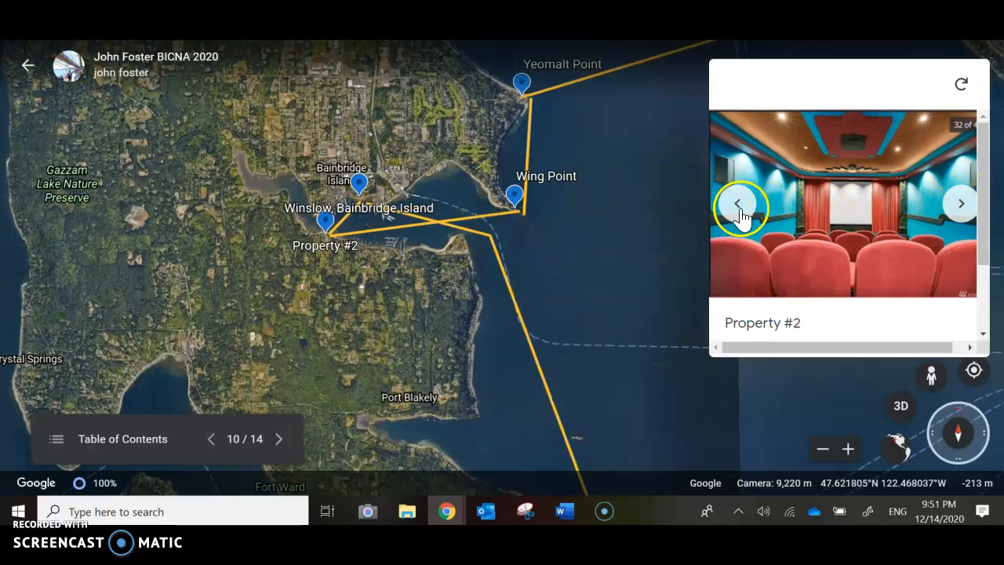
pyautogui.click(958, 208)
pyautogui.click(958, 208)
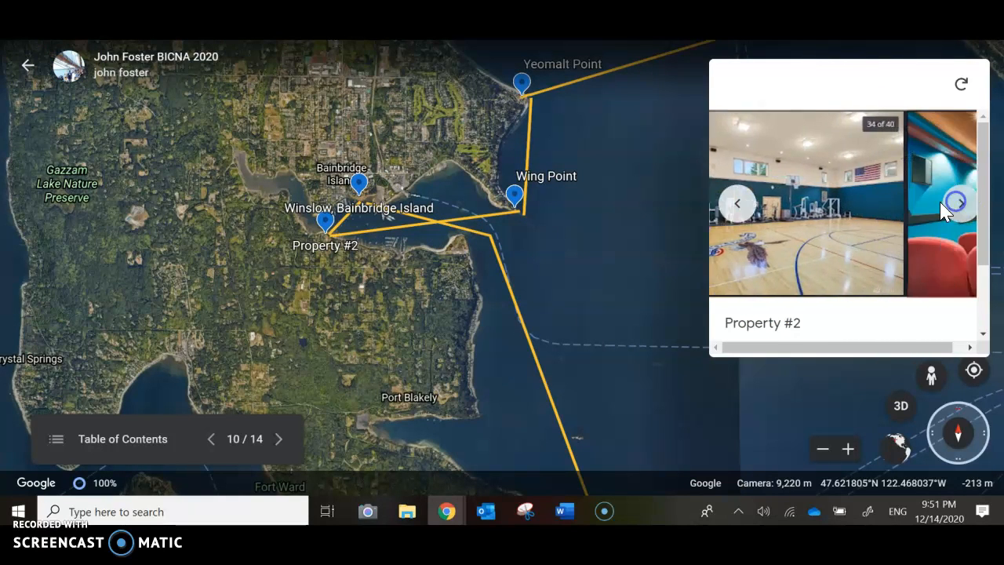
pyautogui.scroll(-2, 837, 279)
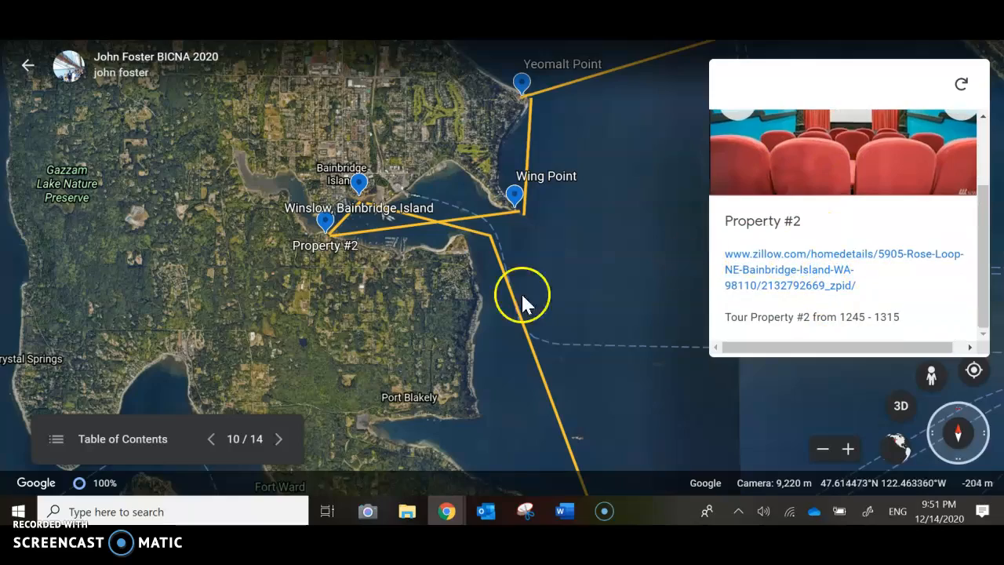
# Advance to the Eagle Harbor lunch stop slide and browse through all of its photos.
pyautogui.click(280, 440)
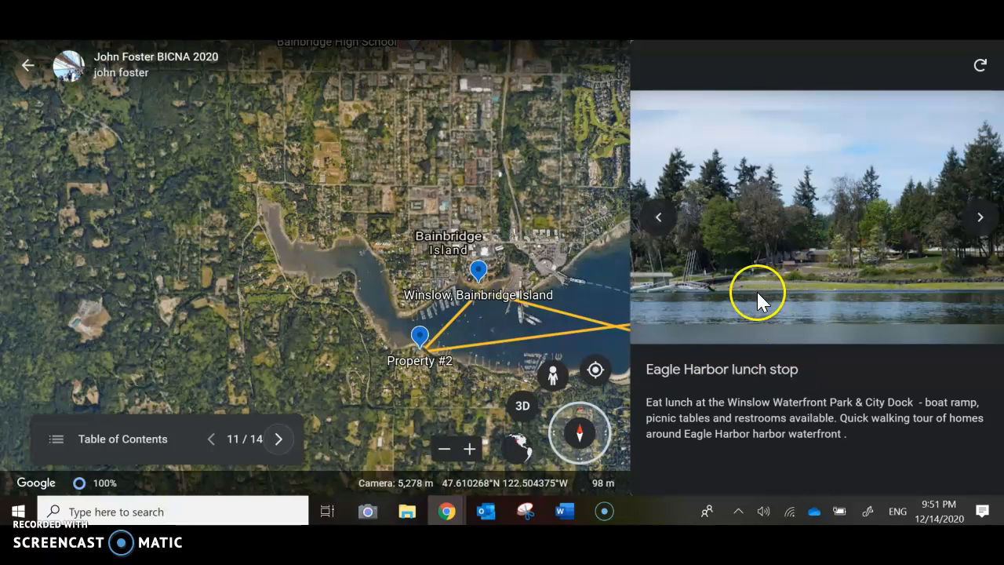
pyautogui.click(978, 223)
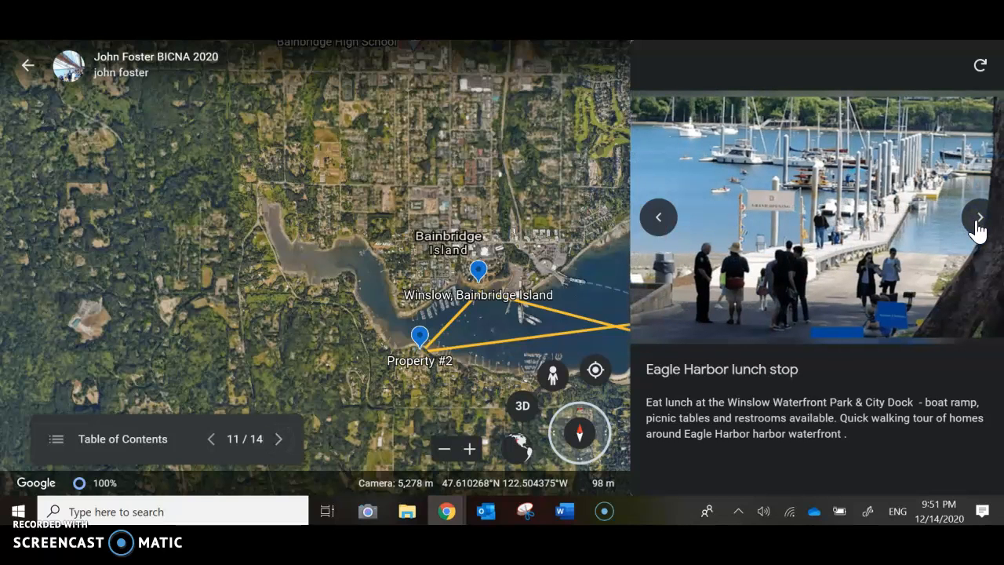
pyautogui.click(978, 226)
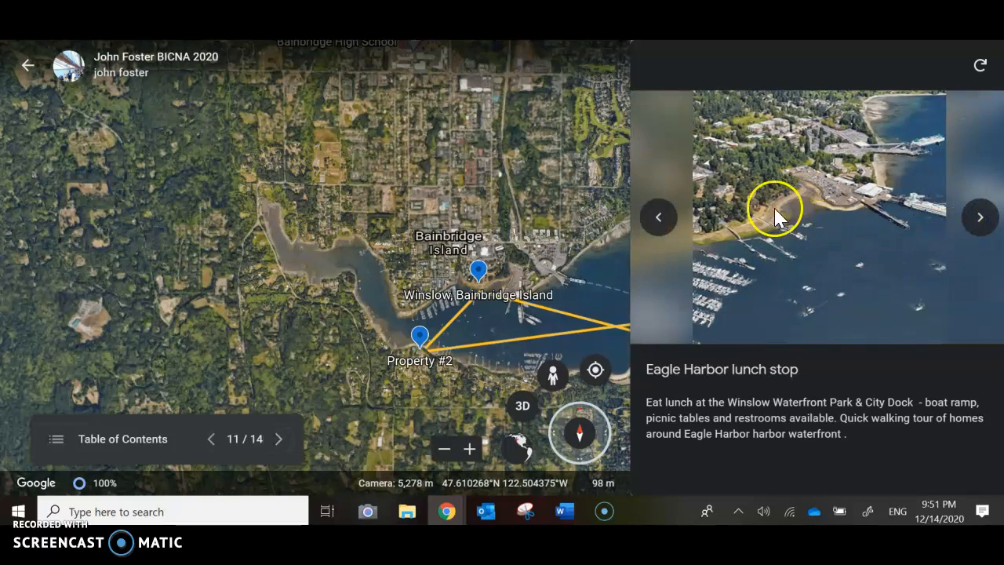
pyautogui.click(972, 233)
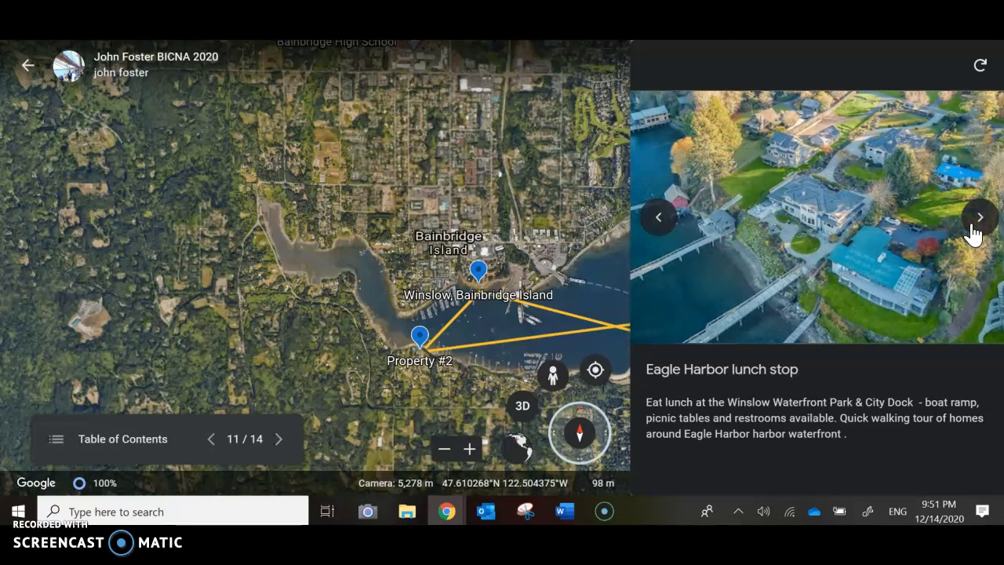
pyautogui.click(977, 231)
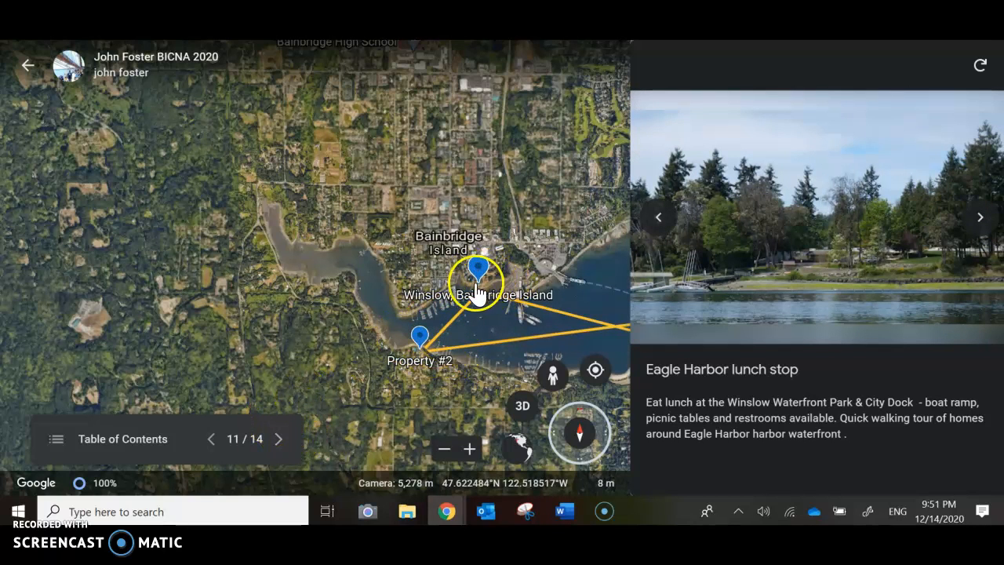
# Show the Winslow, Bainbridge Island slide and its downtown video, followed by the Eagle Harbor to Restoration Point and Restoration Point to Fort Ward slides.
pyautogui.click(278, 440)
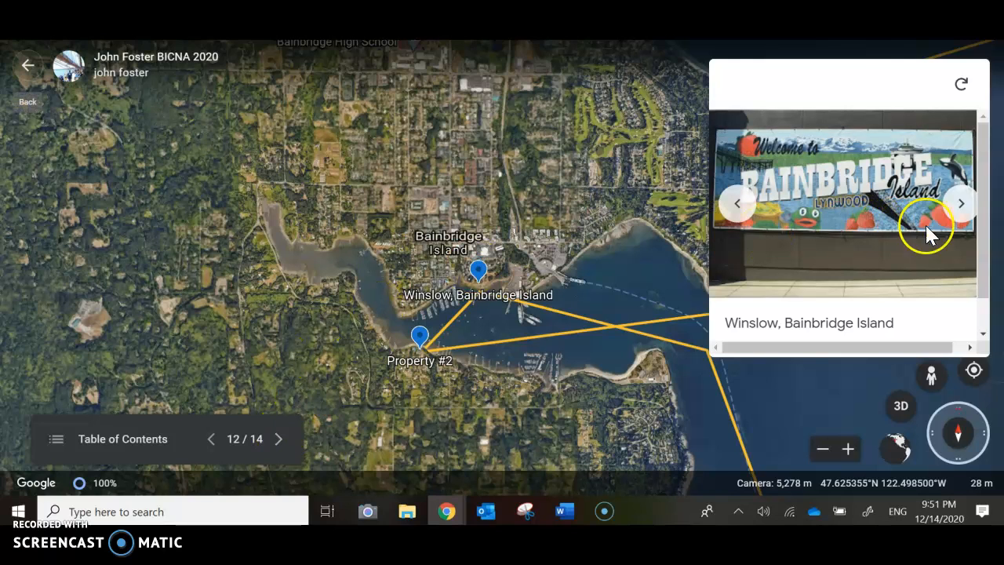
pyautogui.click(960, 203)
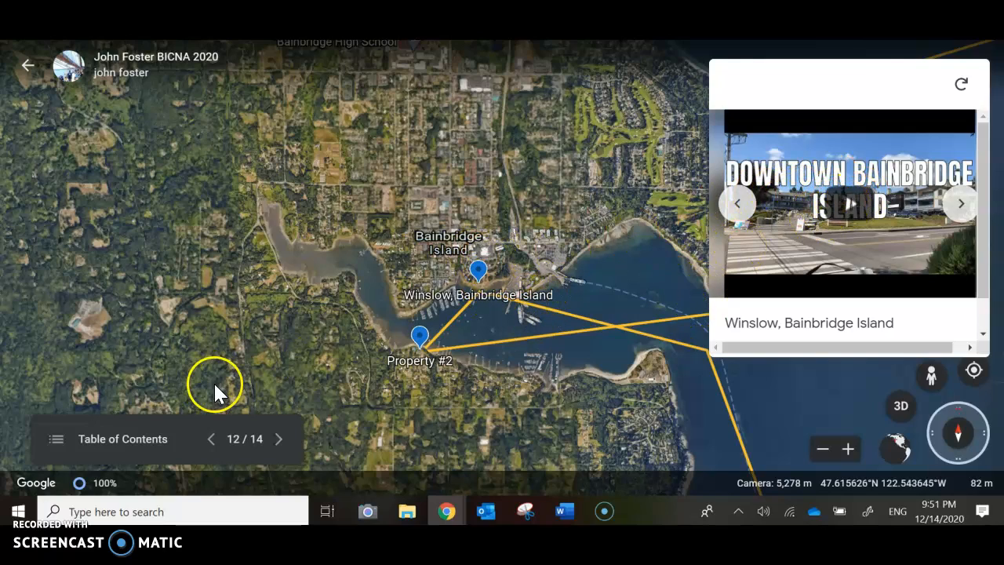
pyautogui.click(279, 440)
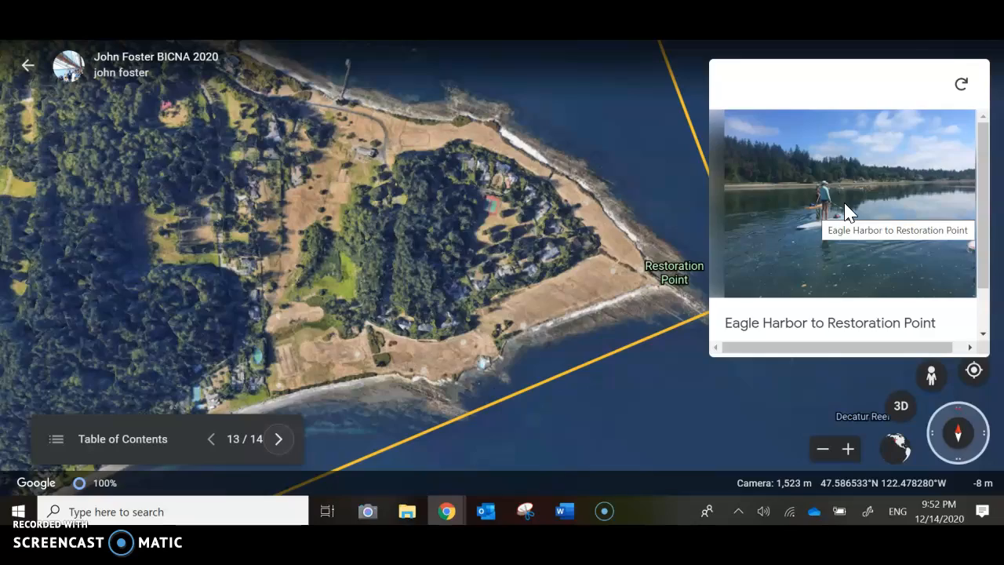
pyautogui.click(280, 440)
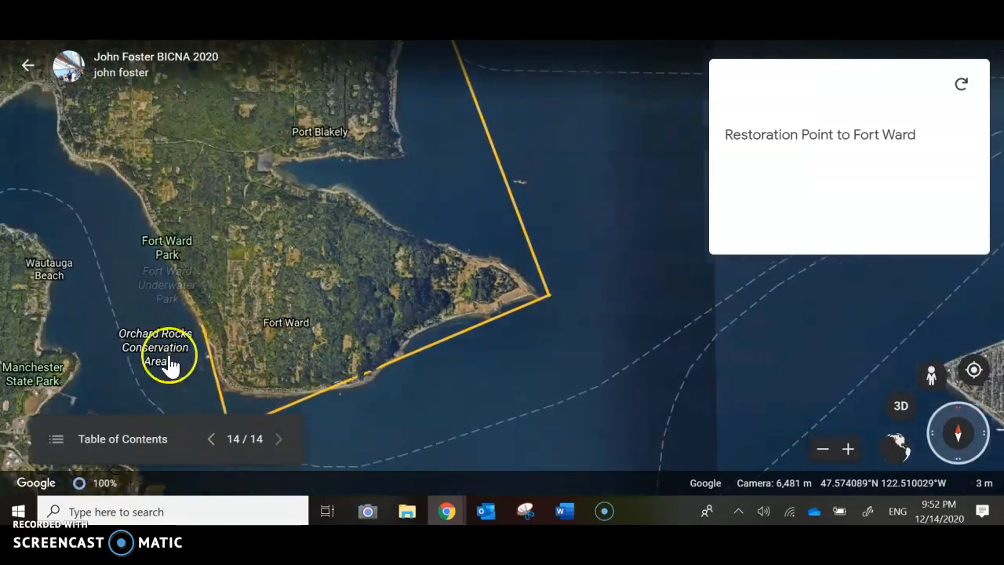